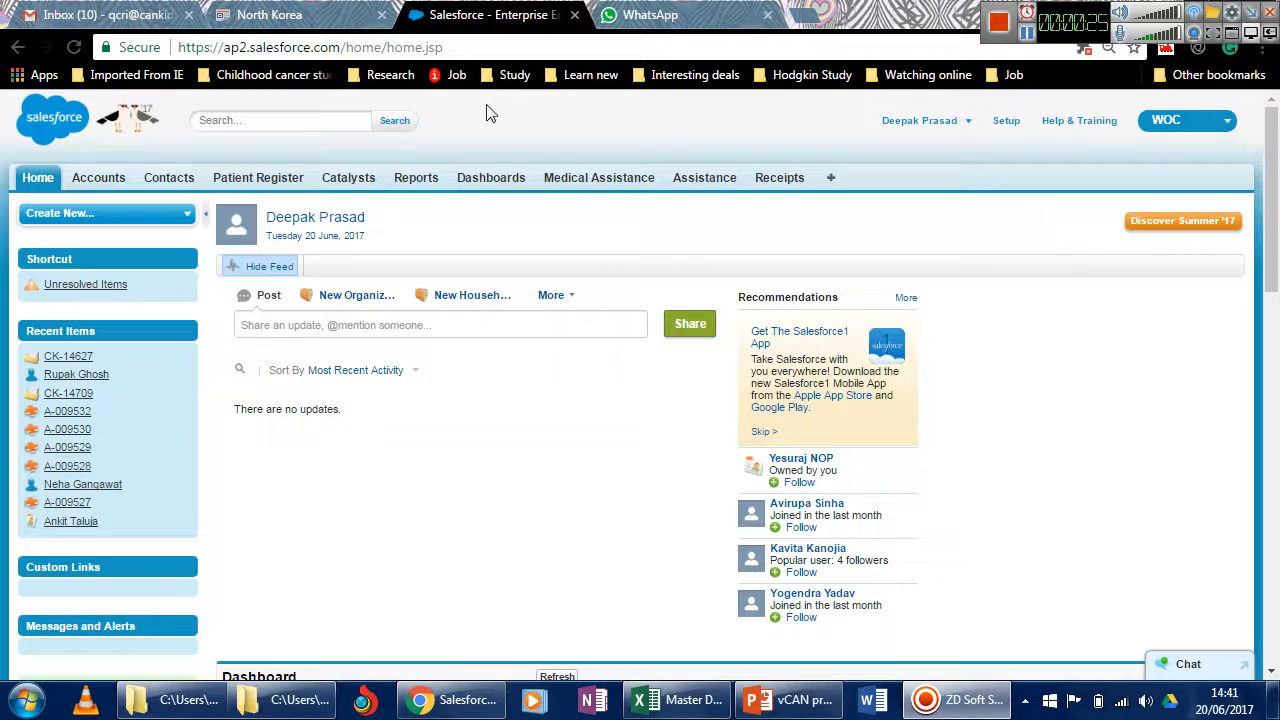
# Search for the patient by first name, open the second matching recent contact and look through the contact's details.
pyautogui.click(252, 119)
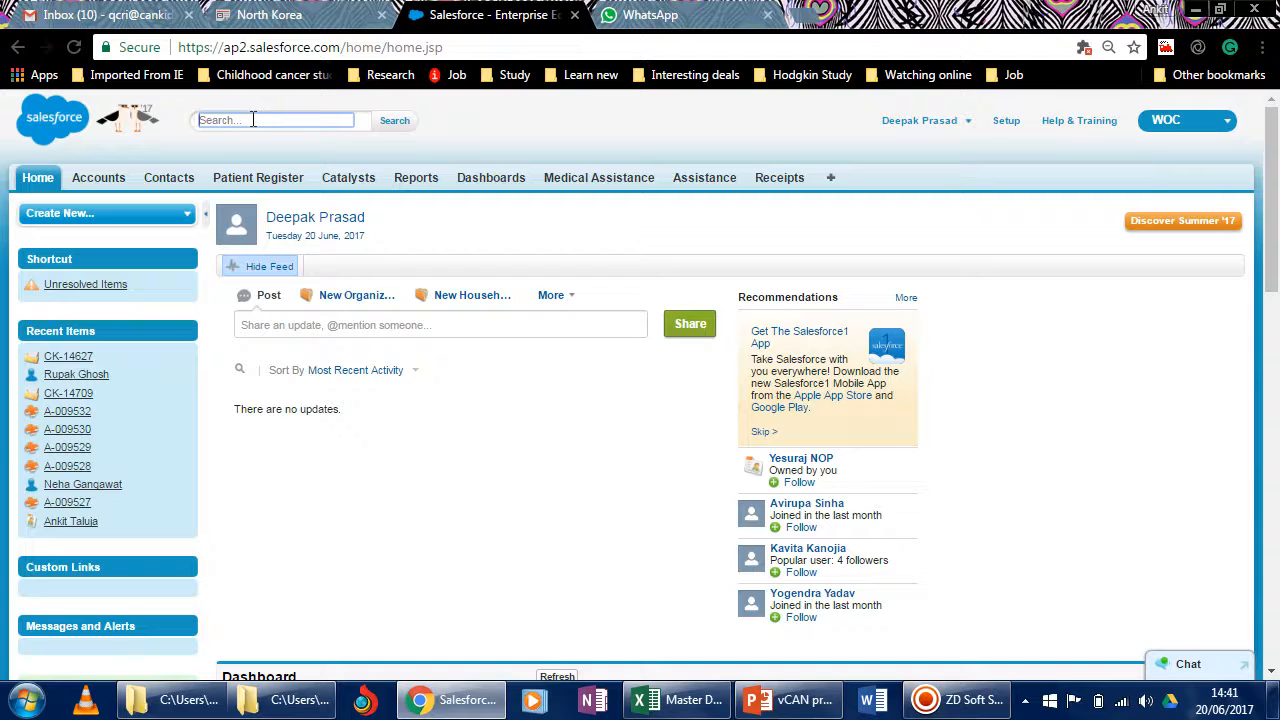
pyautogui.write('Ankit')
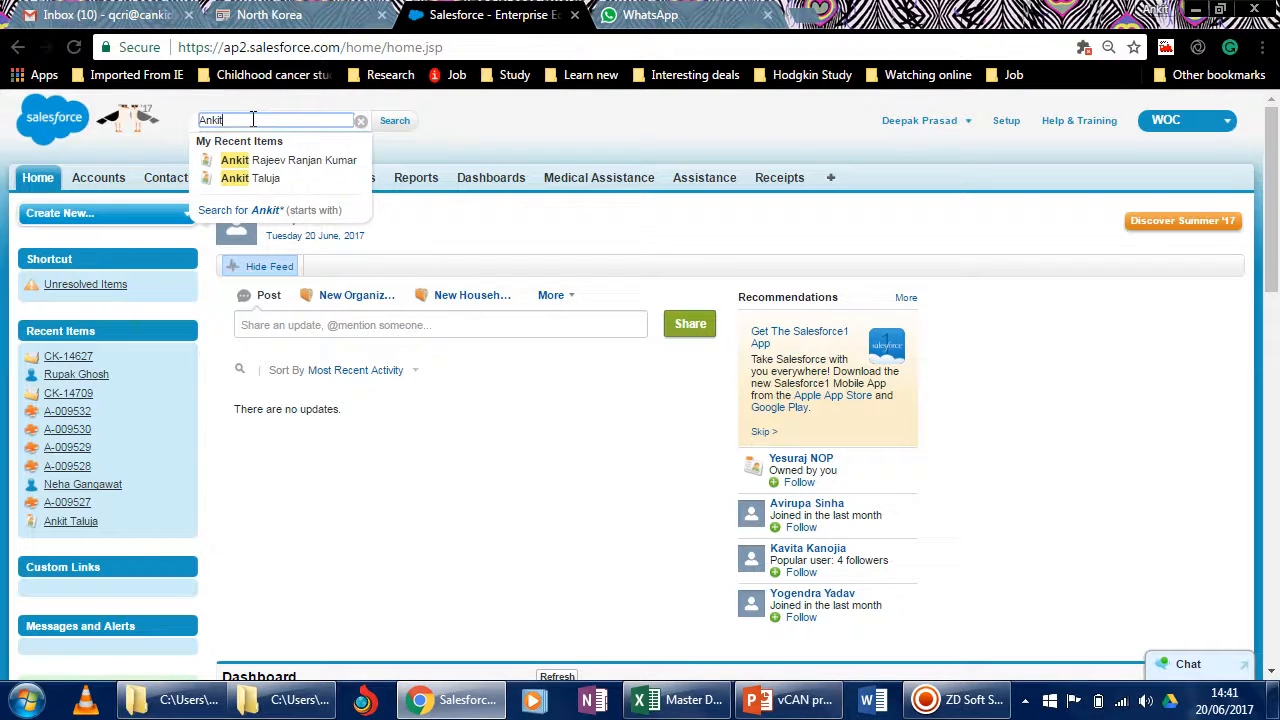
pyautogui.press('Down')
pyautogui.press('Down')
pyautogui.press('Return')
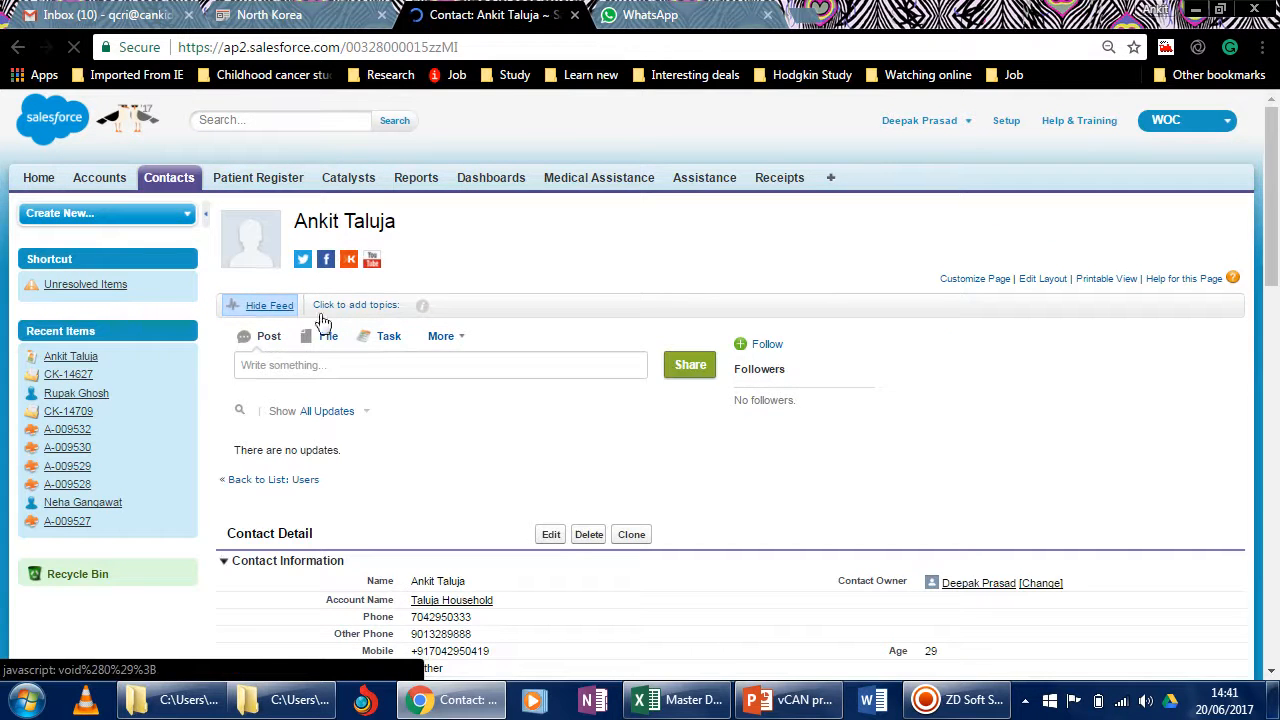
pyautogui.scroll(-1, 390, 350)
pyautogui.scroll(-15, 208, 400)
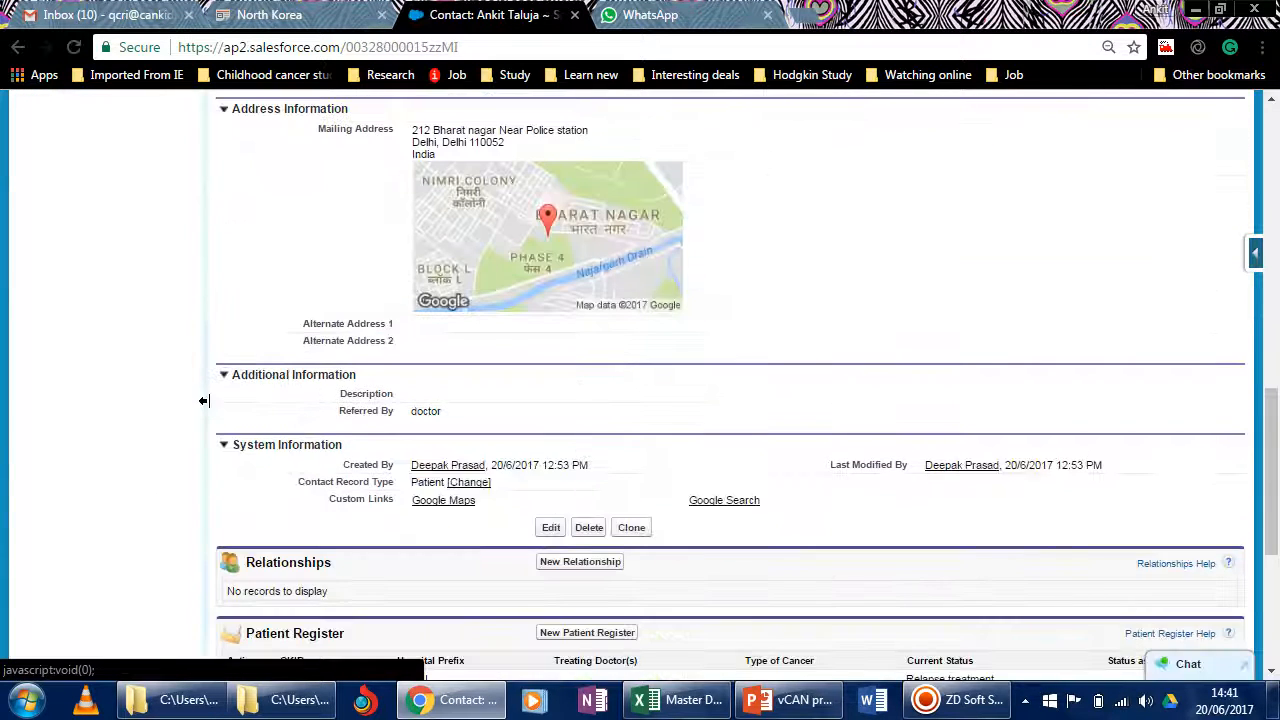
pyautogui.scroll(15, 350, 356)
# Run a full record search on the patient's first name to list all matching contacts.
pyautogui.click(272, 121)
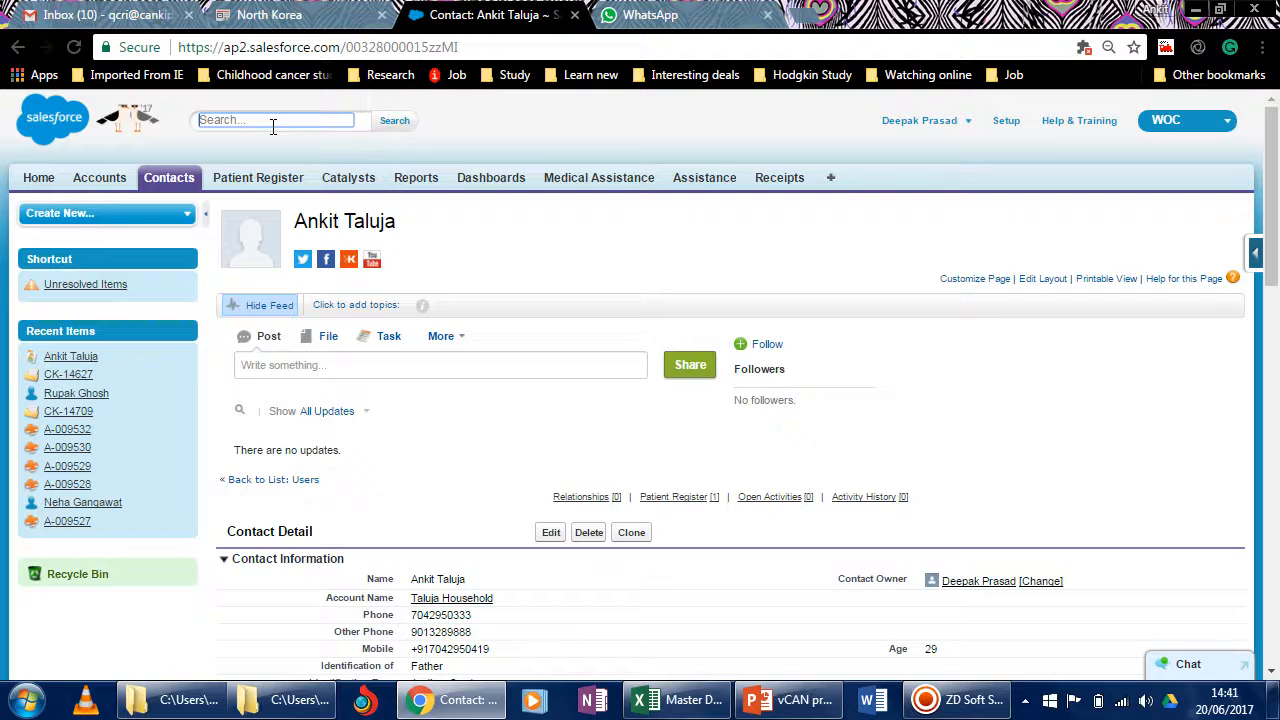
pyautogui.click(272, 120)
pyautogui.write('Ankit')
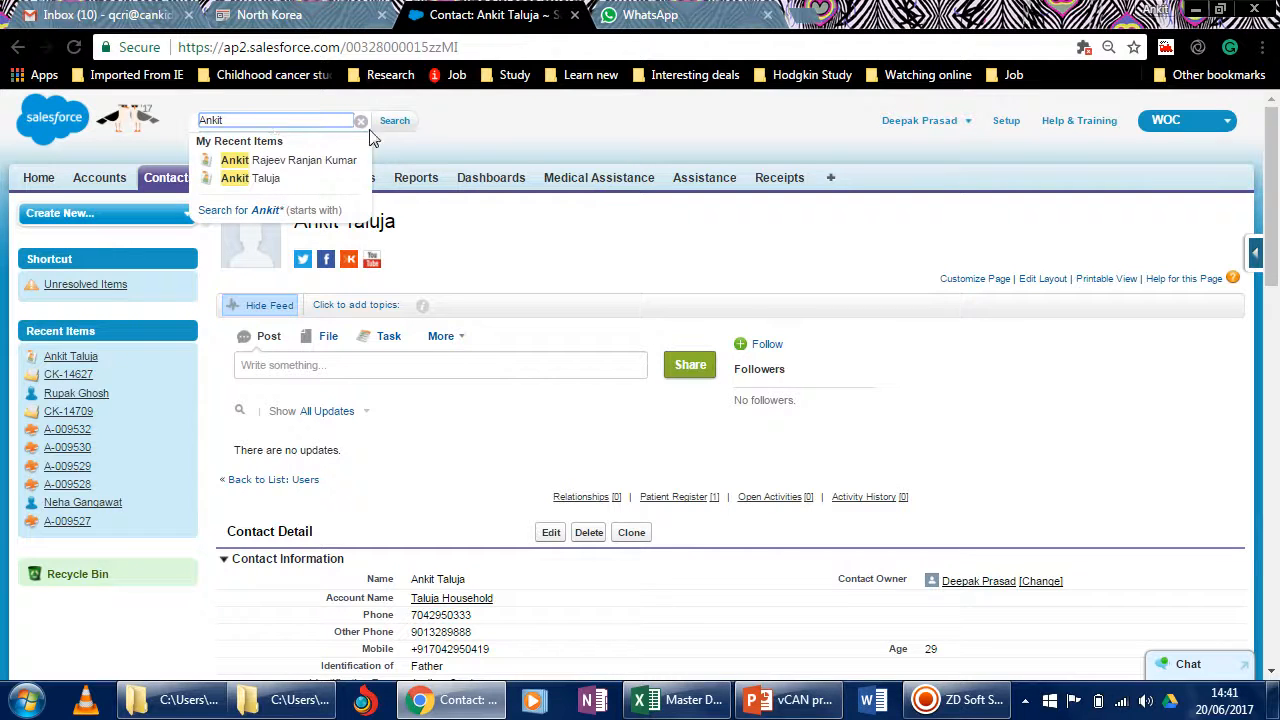
pyautogui.click(396, 121)
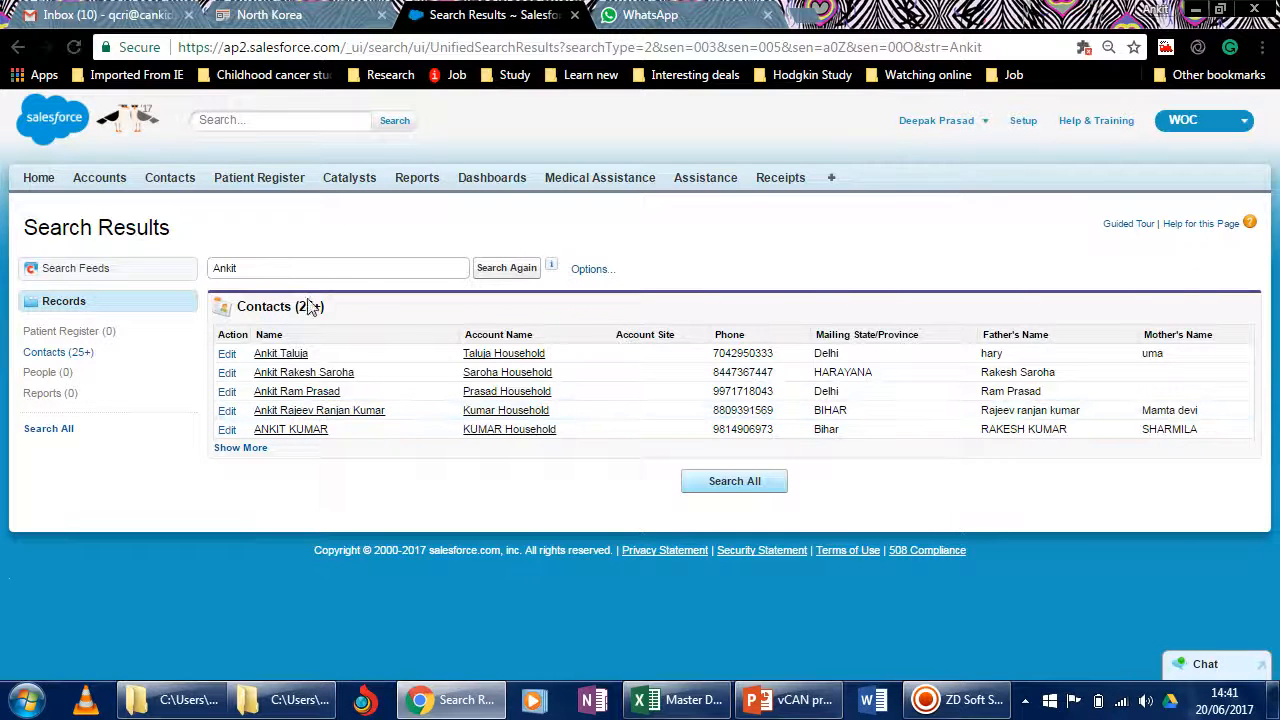
pyautogui.moveTo(298, 308); pyautogui.dragTo(325, 310)
# Search all records for the patient's phone number.
pyautogui.click(221, 119)
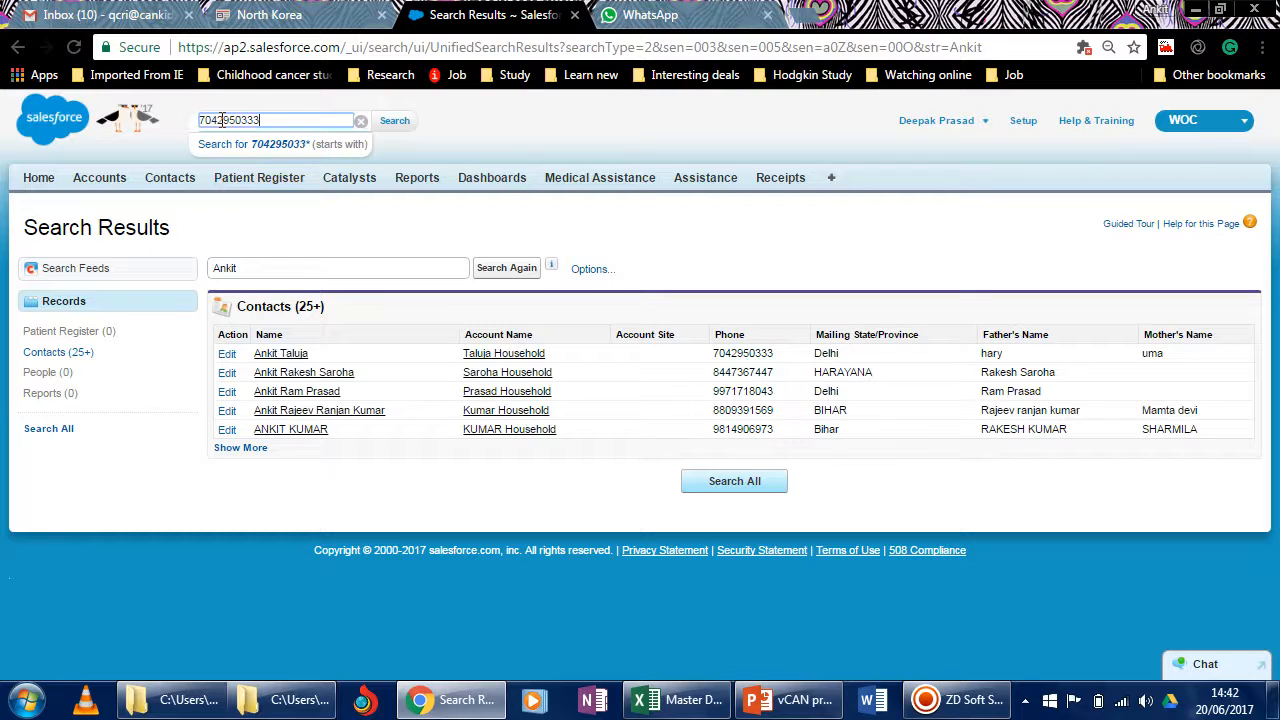
pyautogui.click(384, 124)
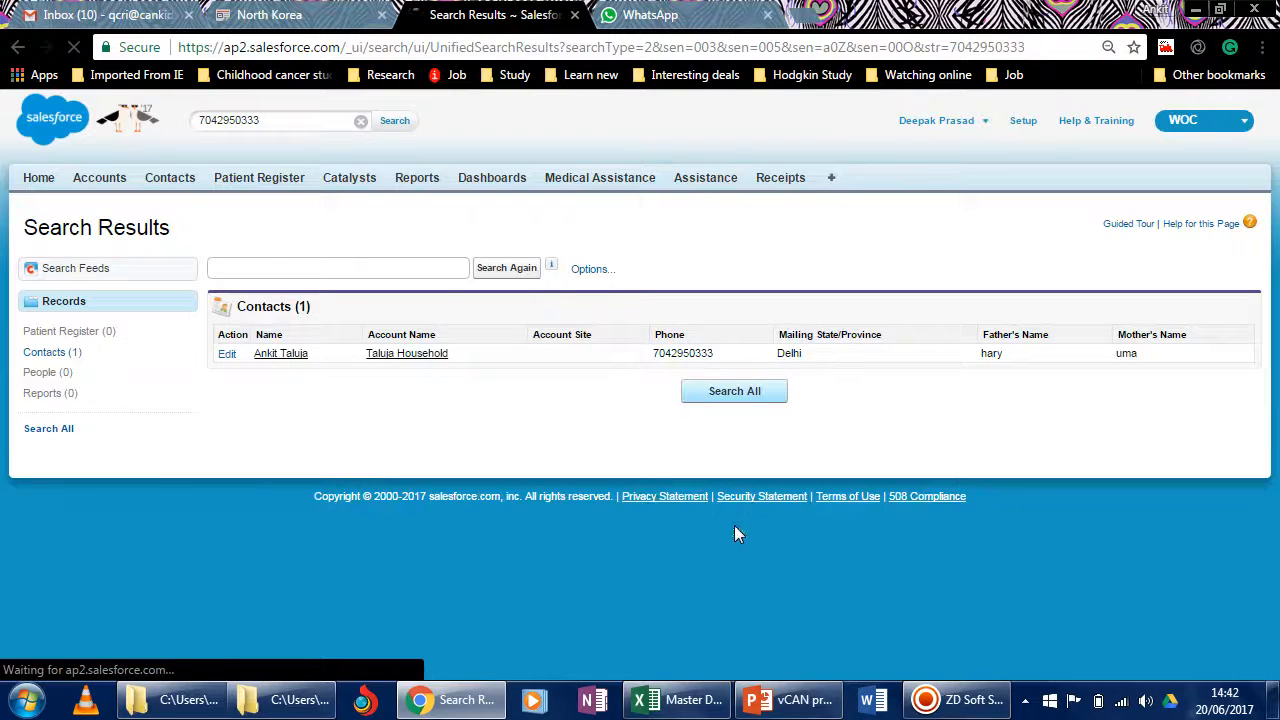
# Search the records for a seven-digit number and select that number on the results page.
pyautogui.click(261, 123)
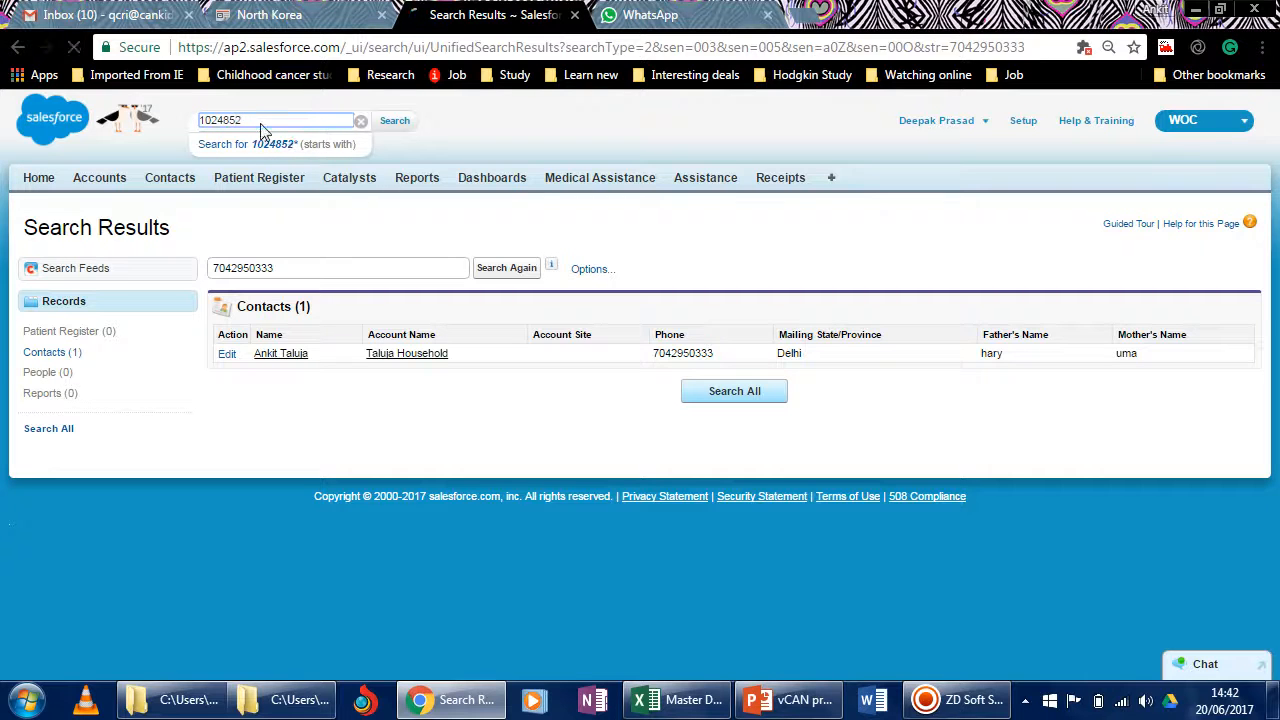
pyautogui.press('Return')
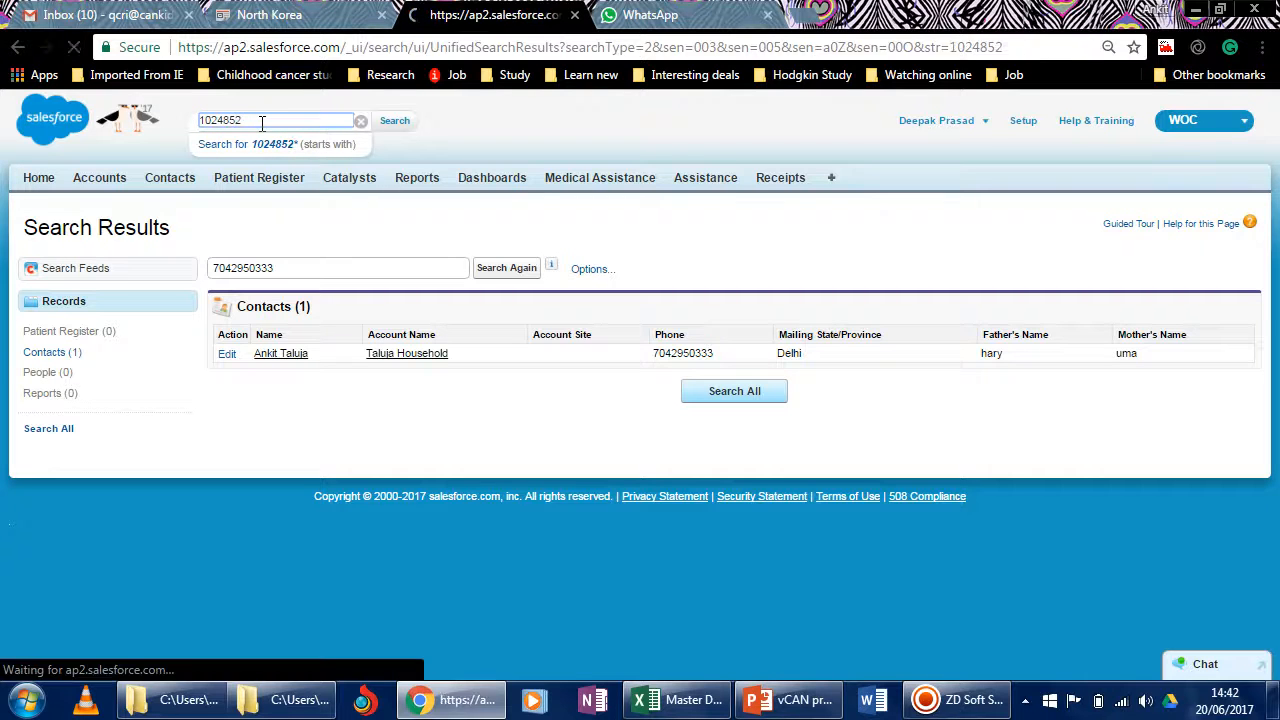
pyautogui.click(257, 121)
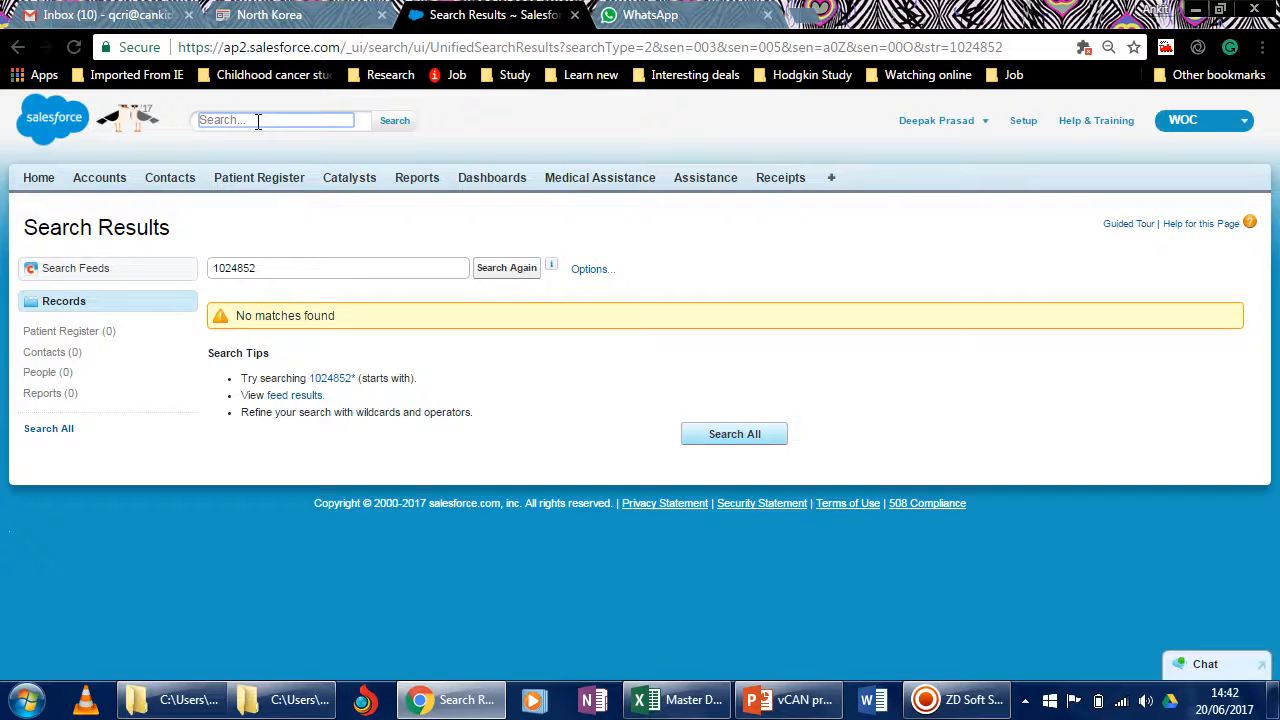
pyautogui.click(270, 266)
pyautogui.moveTo(274, 268); pyautogui.dragTo(211, 268)
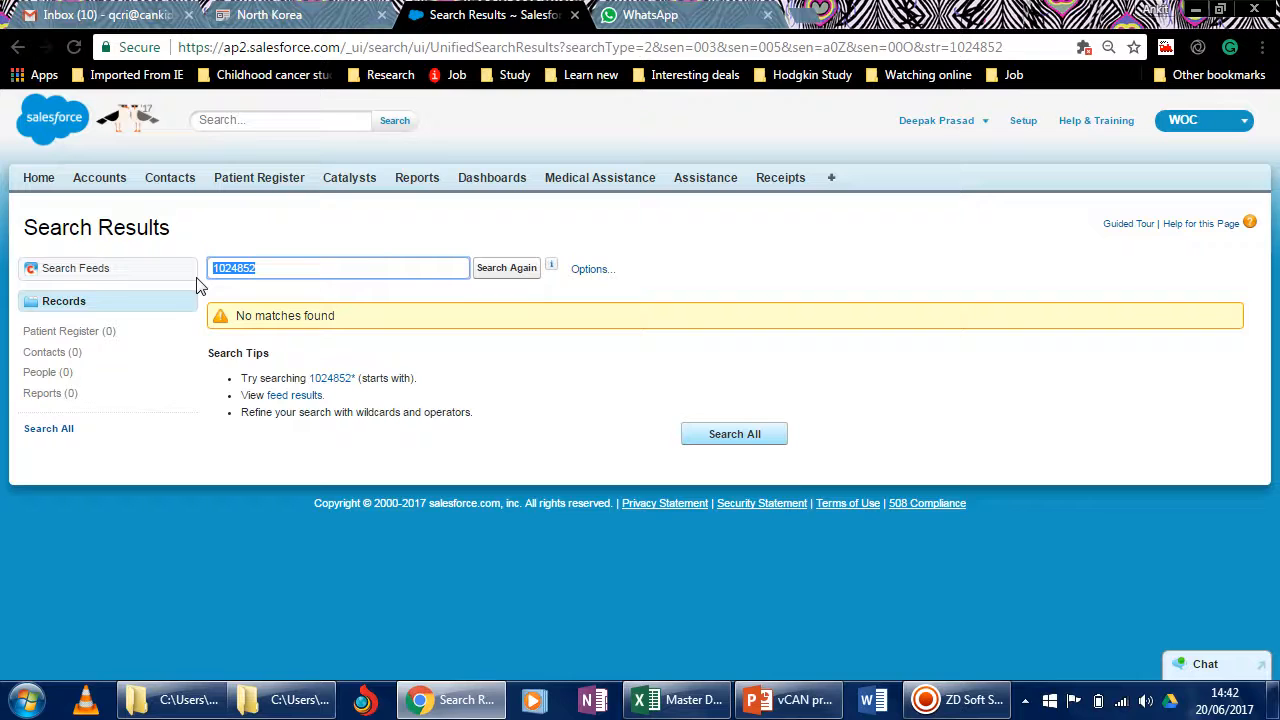
# Replace the number search with another full search on the patient's first name.
pyautogui.click(203, 122)
pyautogui.write('Ankit')
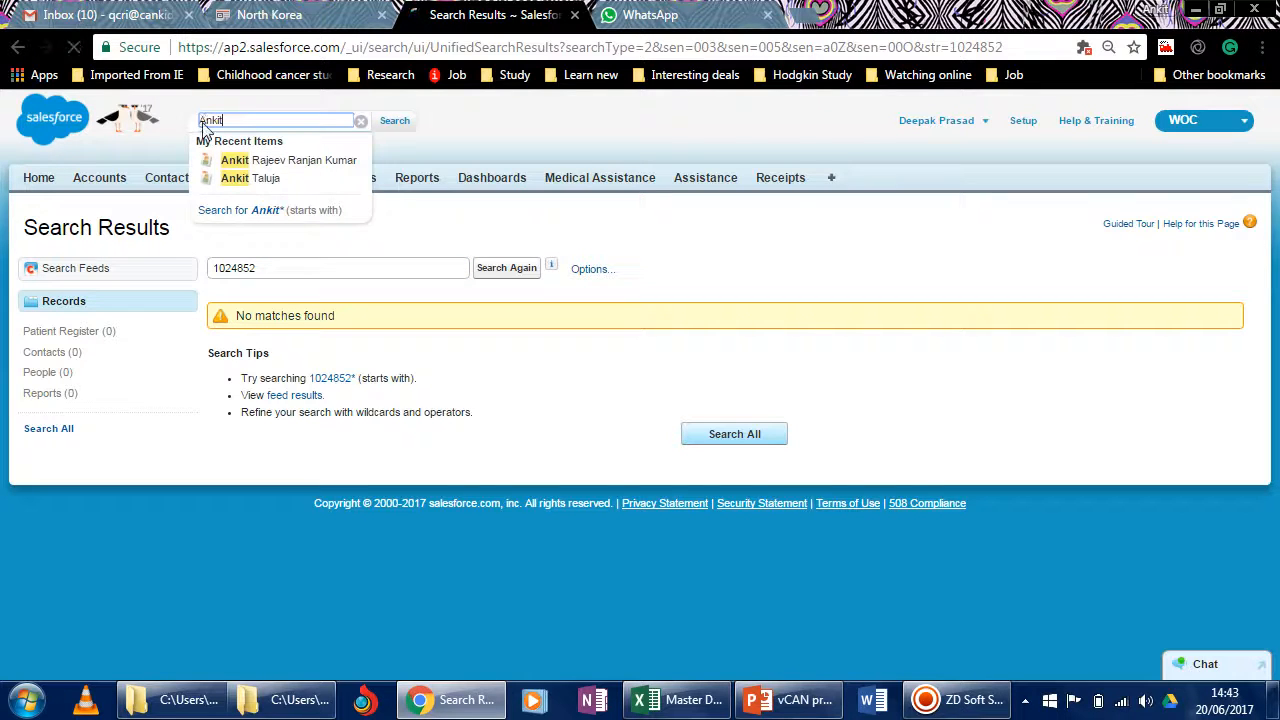
pyautogui.press('Return')
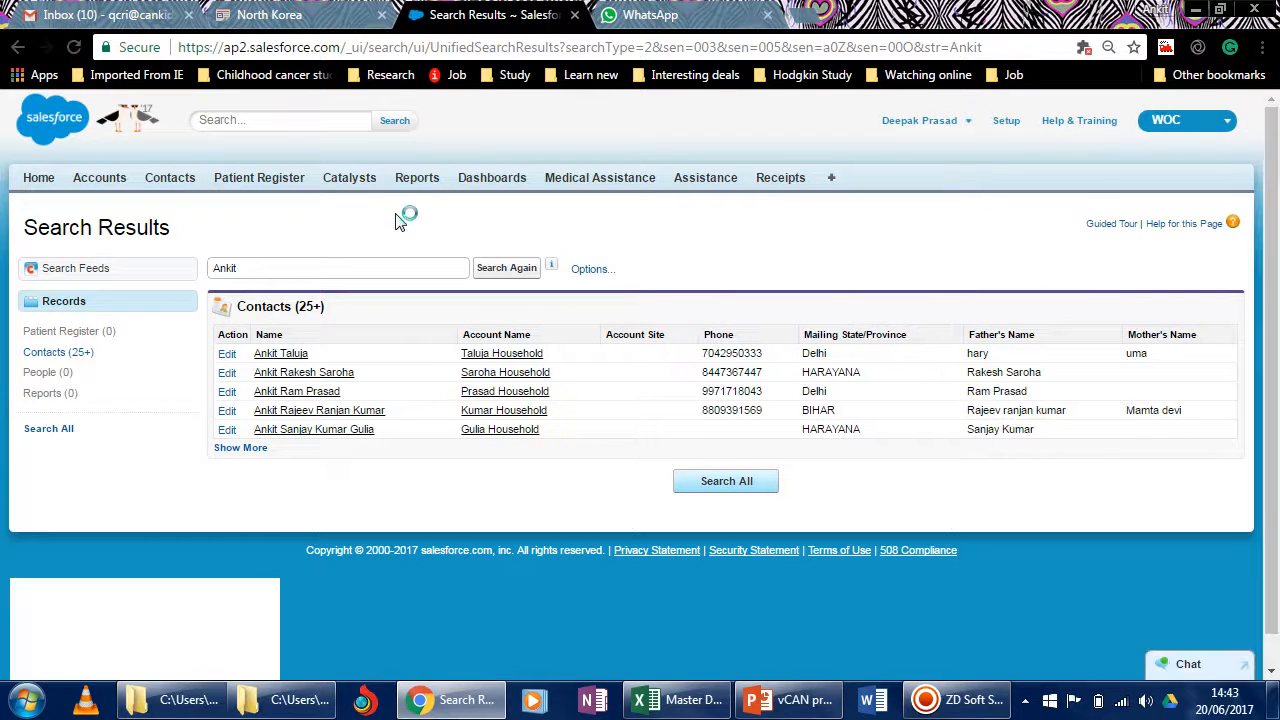
# In the reports area, find the KGMU folder by searching for kgmu and open its KGMU Baseline - Raw report.
pyautogui.click(417, 178)
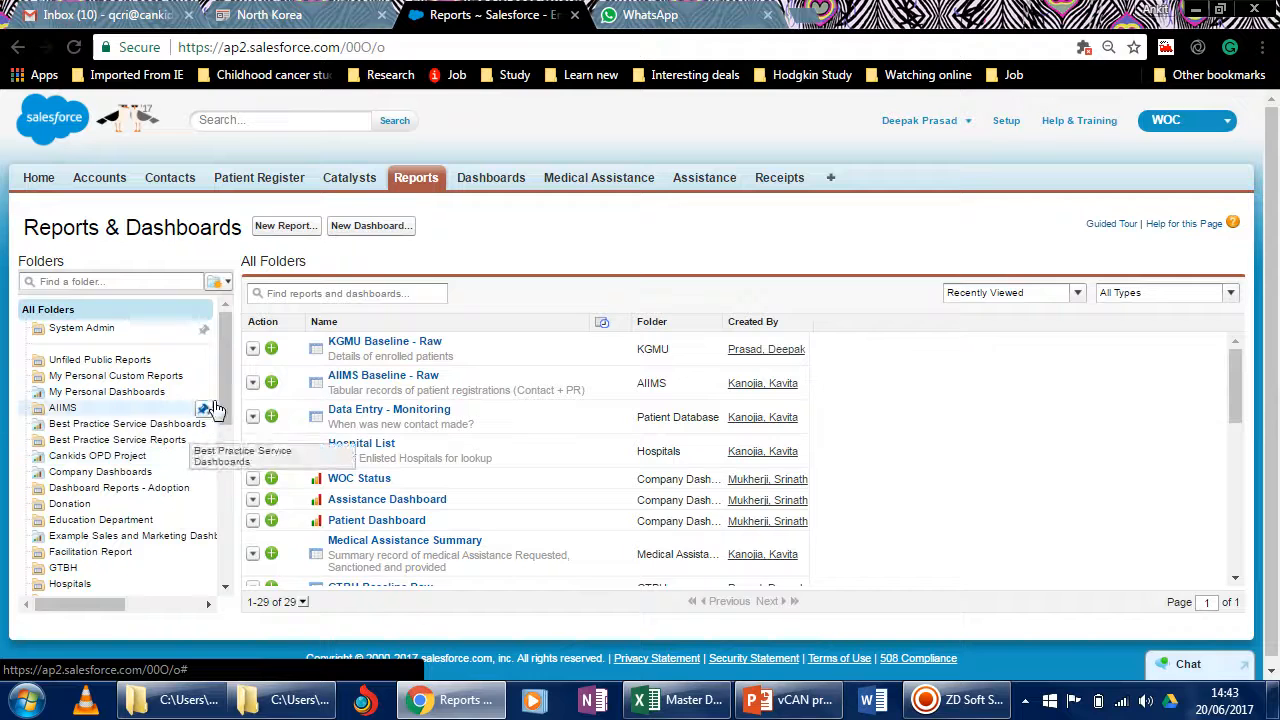
pyautogui.scroll(-2, 228, 372)
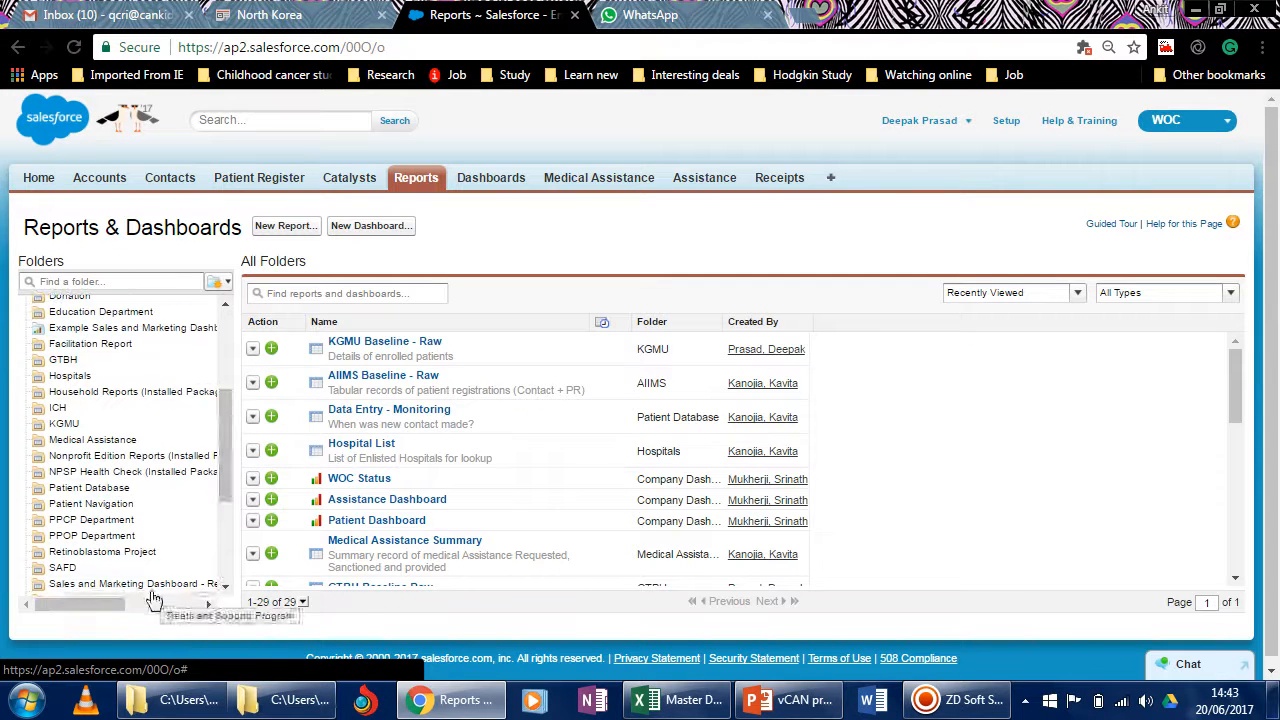
pyautogui.scroll(-2, 222, 452)
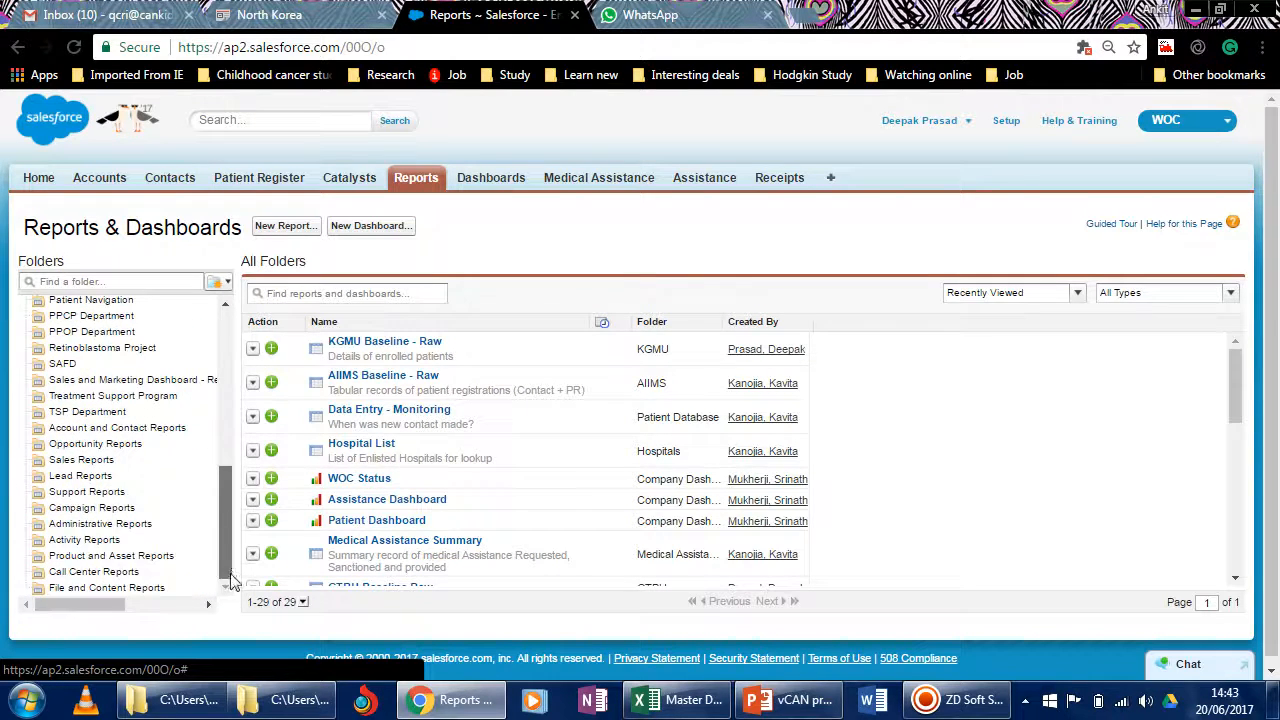
pyautogui.moveTo(230, 580); pyautogui.dragTo(225, 362)
pyautogui.click(86, 280)
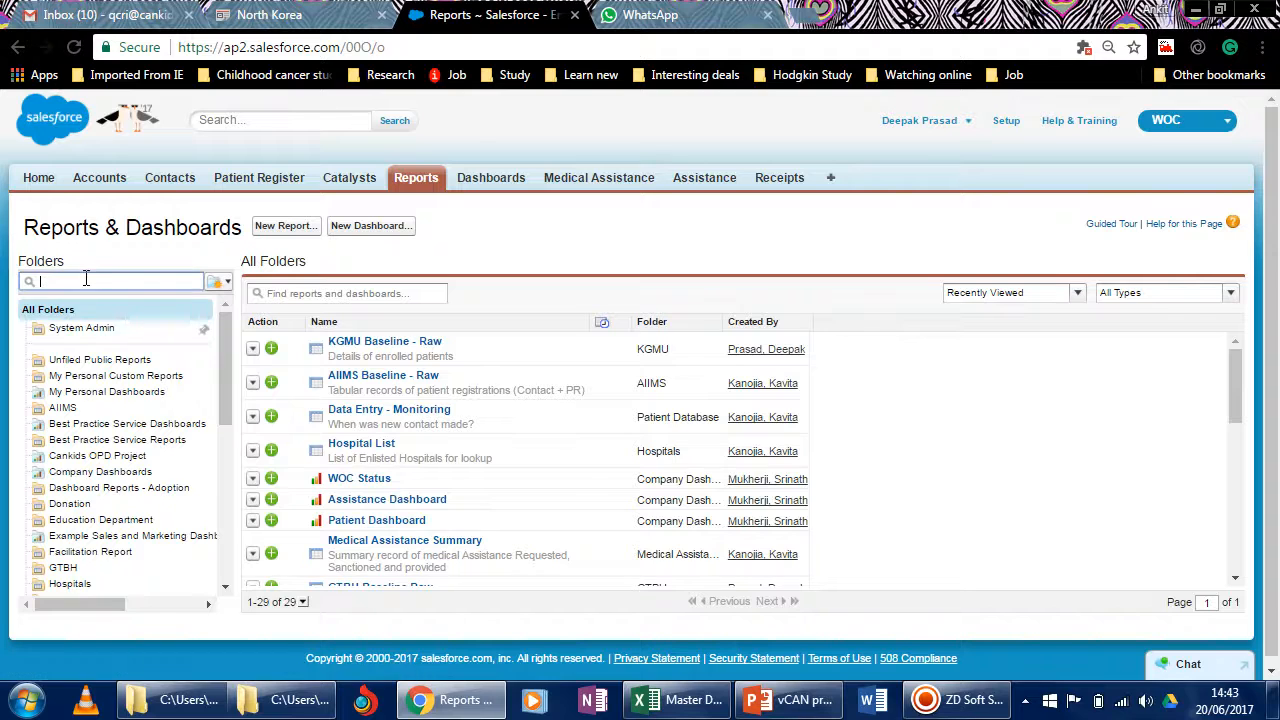
pyautogui.write('k')
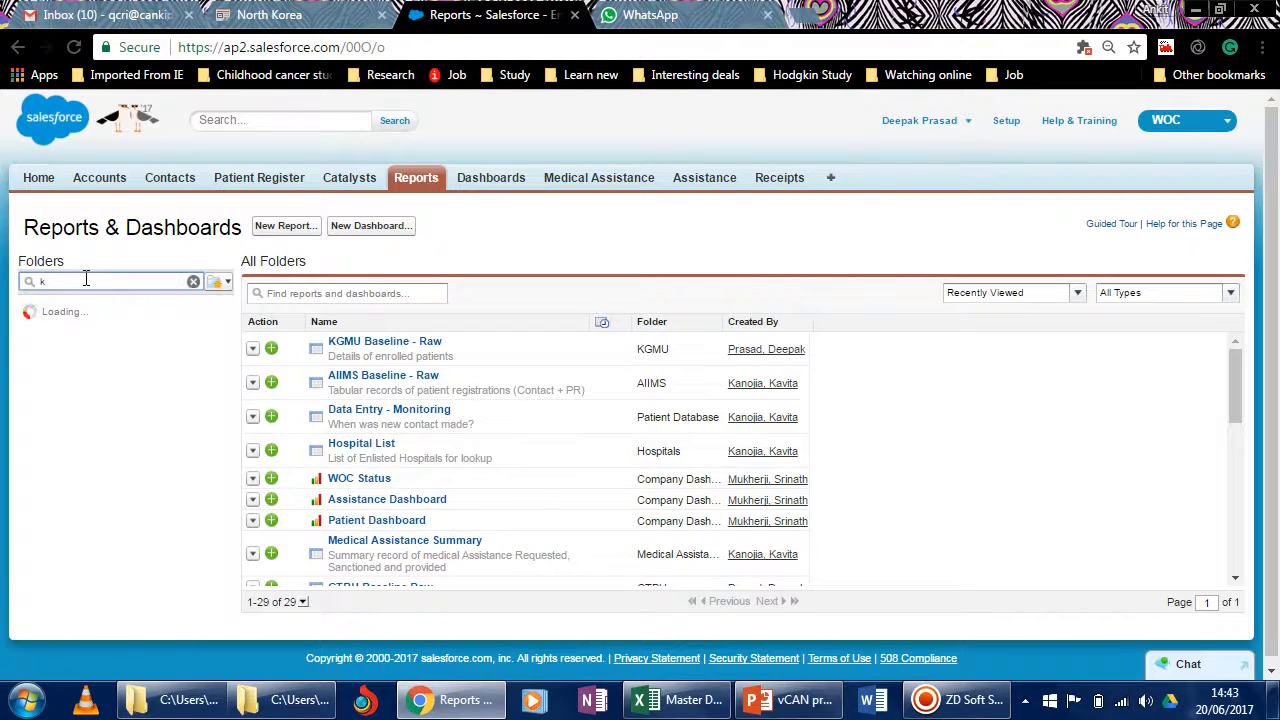
pyautogui.write('gmu')
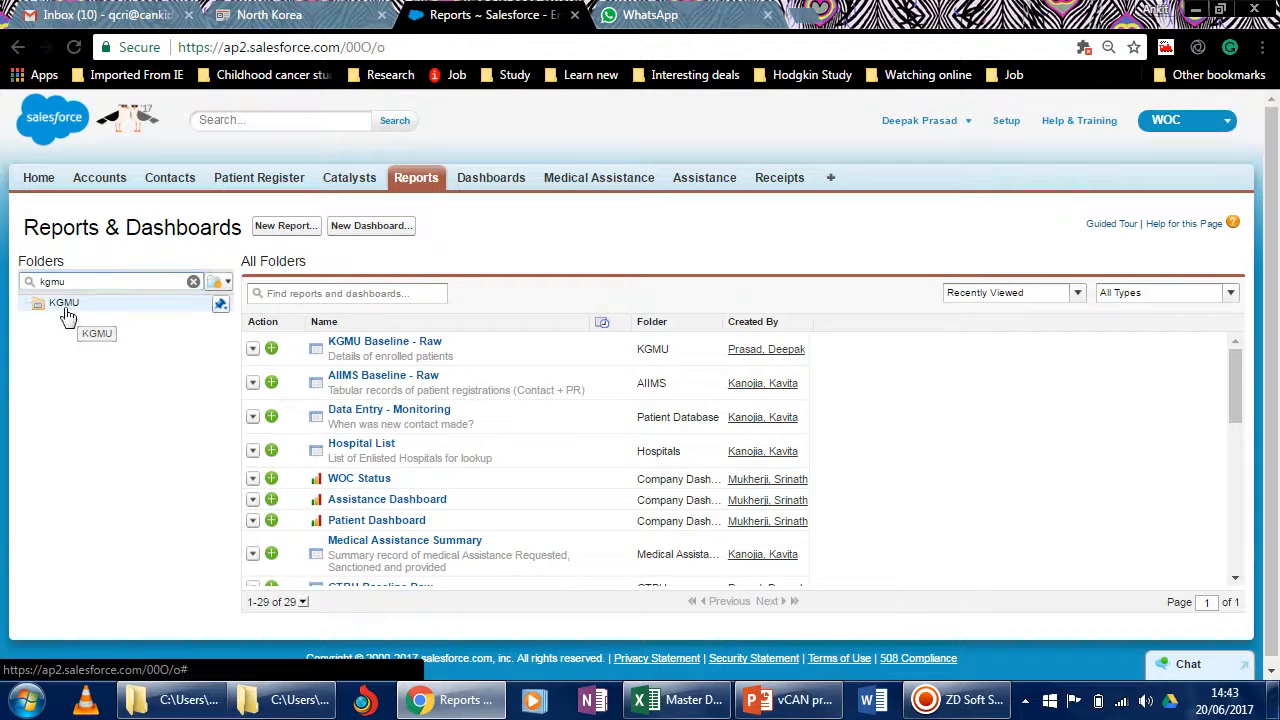
pyautogui.click(60, 303)
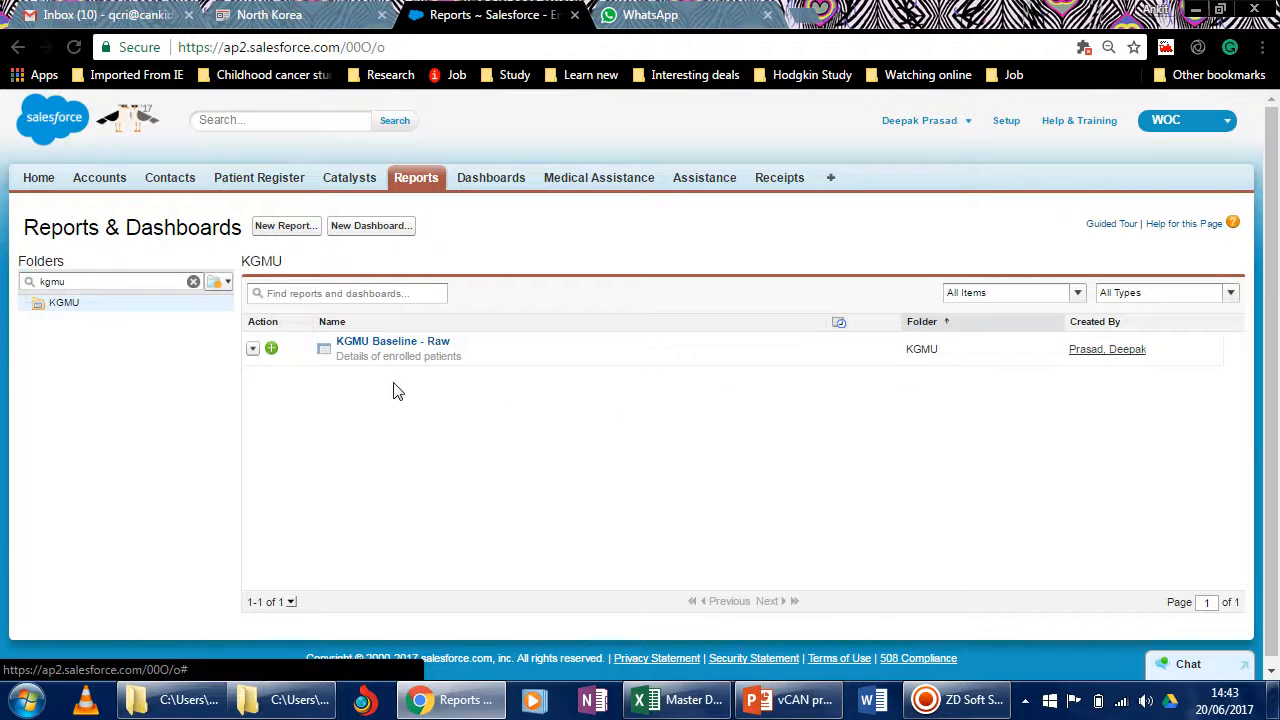
pyautogui.click(398, 346)
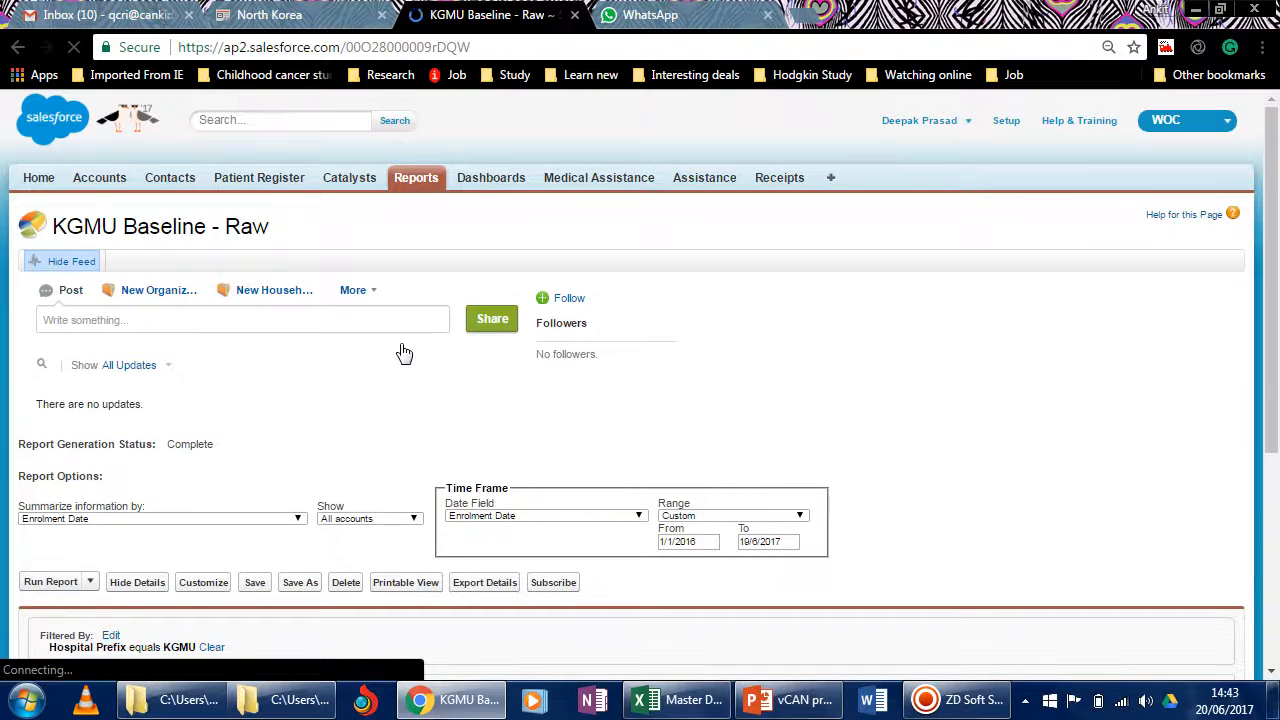
# Examine the report's time frame dates, hospital filter and the patient records grouped by enrolment date.
pyautogui.scroll(-3, 330, 413)
pyautogui.scroll(-1, 330, 413)
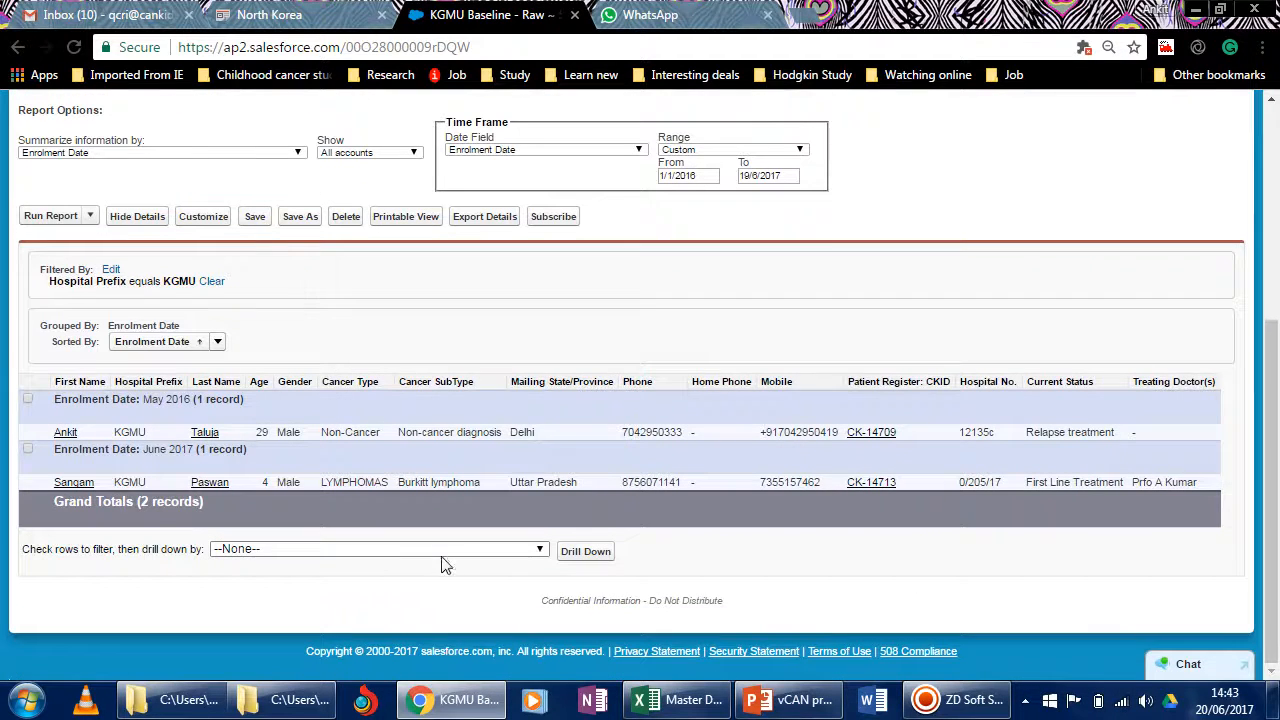
pyautogui.click(712, 177)
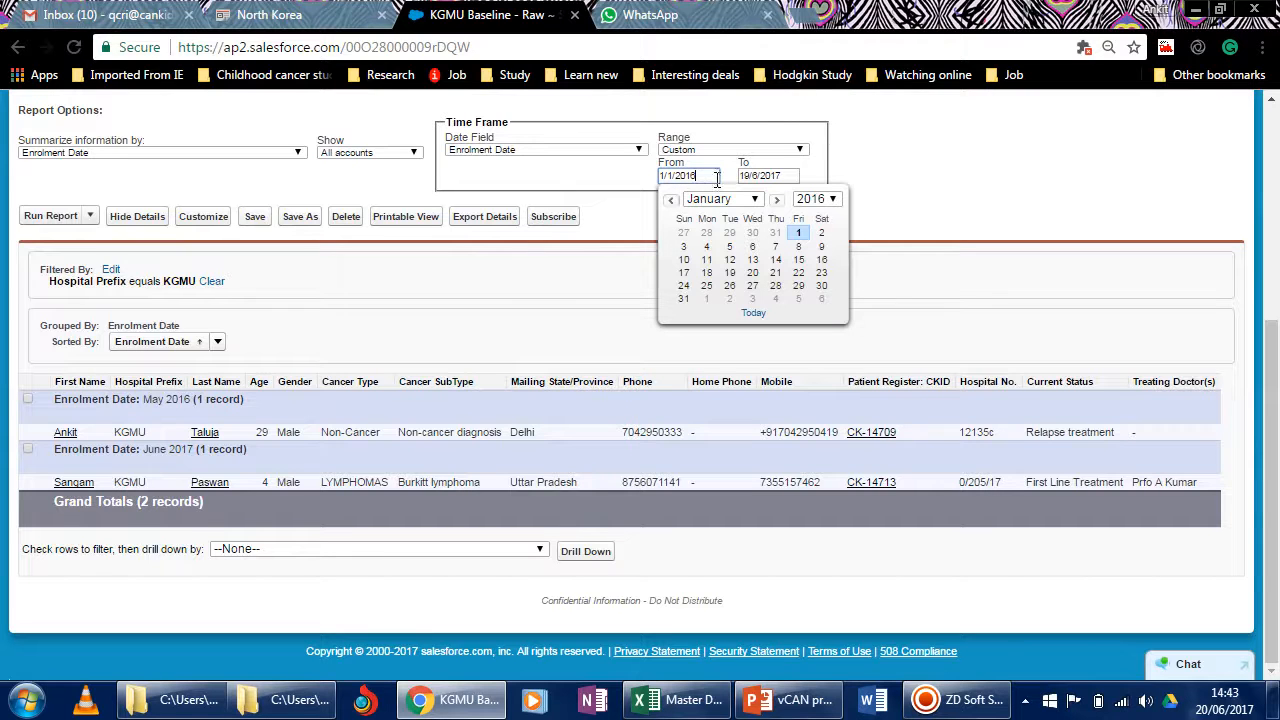
pyautogui.click(493, 307)
pyautogui.scroll(2, 530, 482)
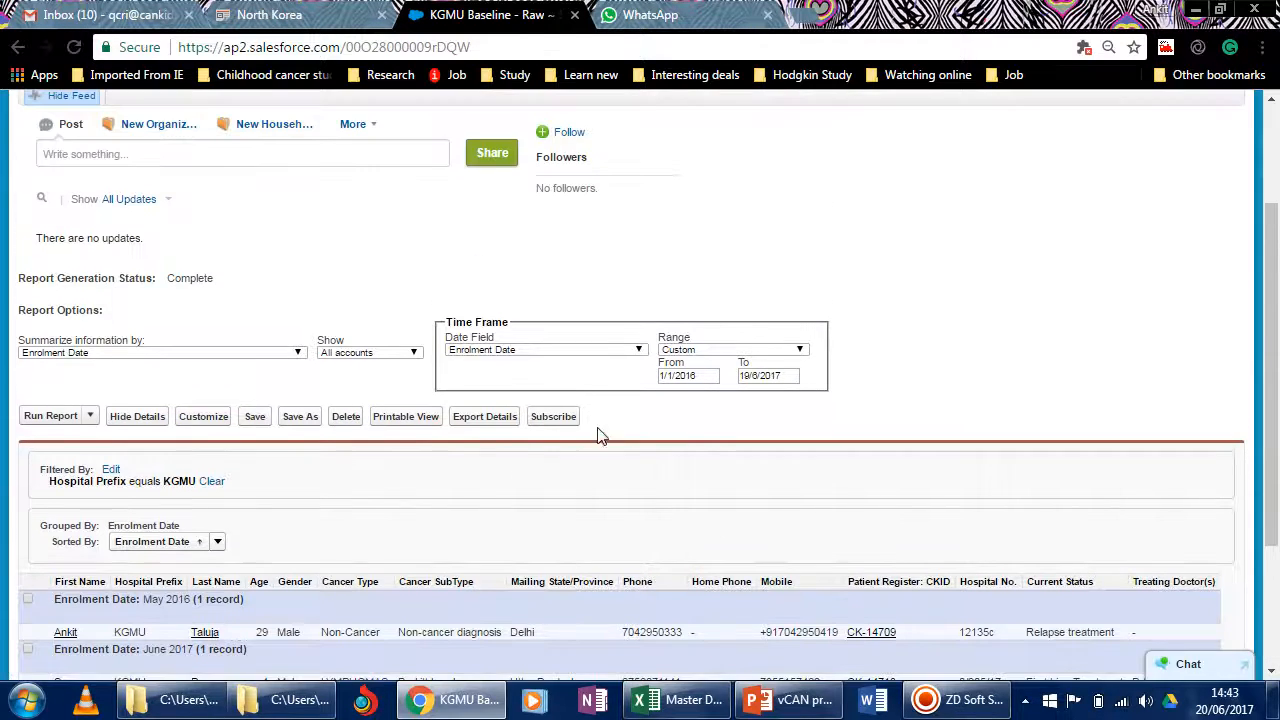
pyautogui.scroll(-2, 437, 608)
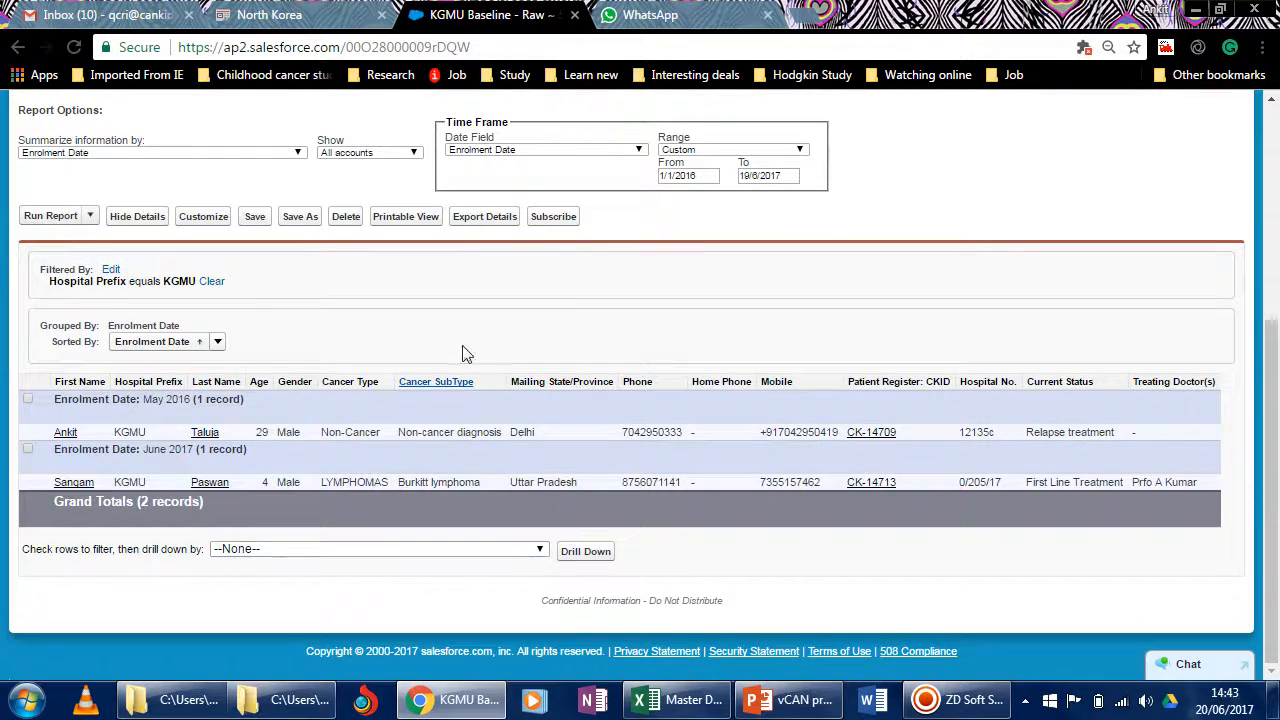
pyautogui.scroll(4, 660, 322)
pyautogui.scroll(-5, 672, 328)
pyautogui.scroll(4, 697, 322)
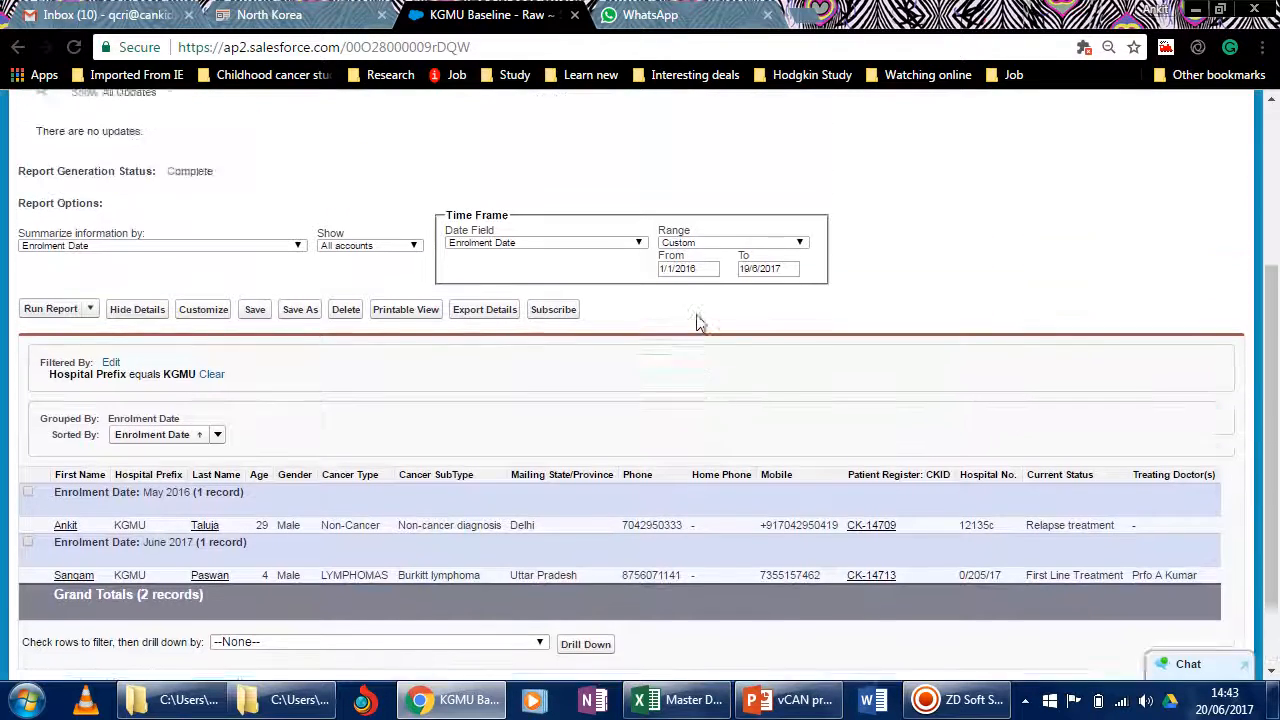
pyautogui.scroll(-2, 729, 489)
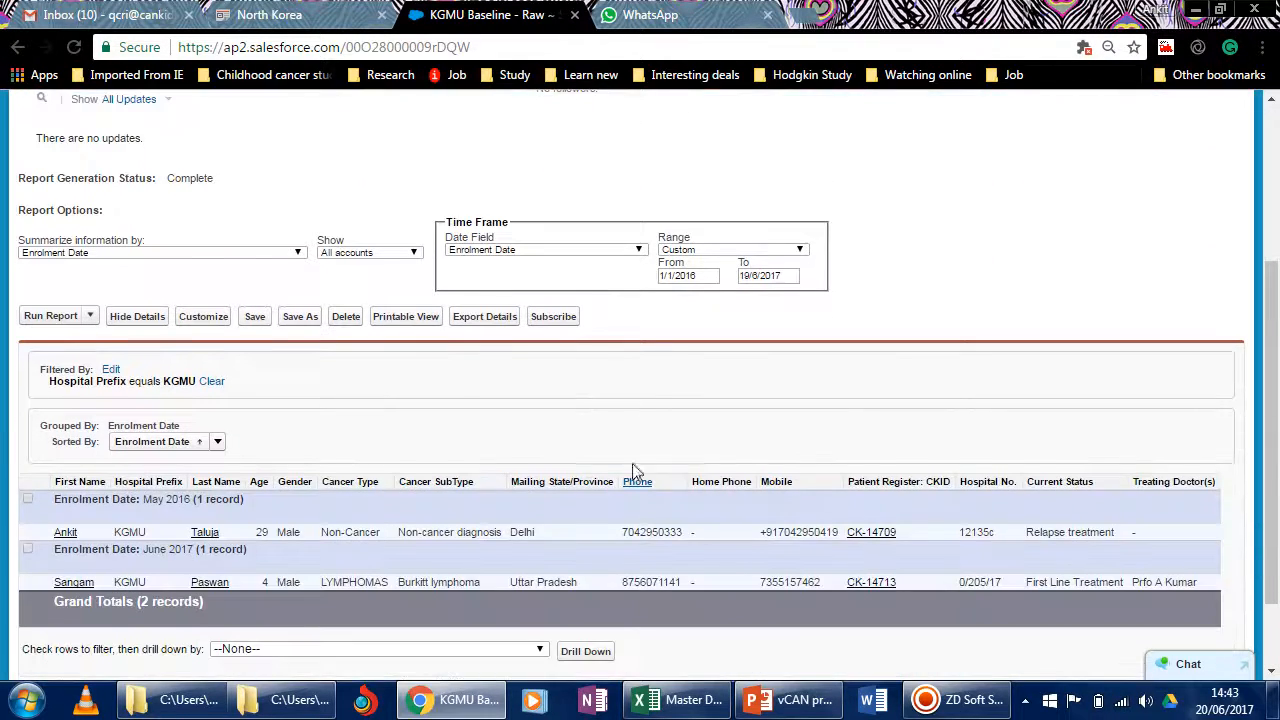
# Set the start date of the enrolment time frame to 1/1/2000, rerun the report and look through the listed patients.
pyautogui.click(694, 279)
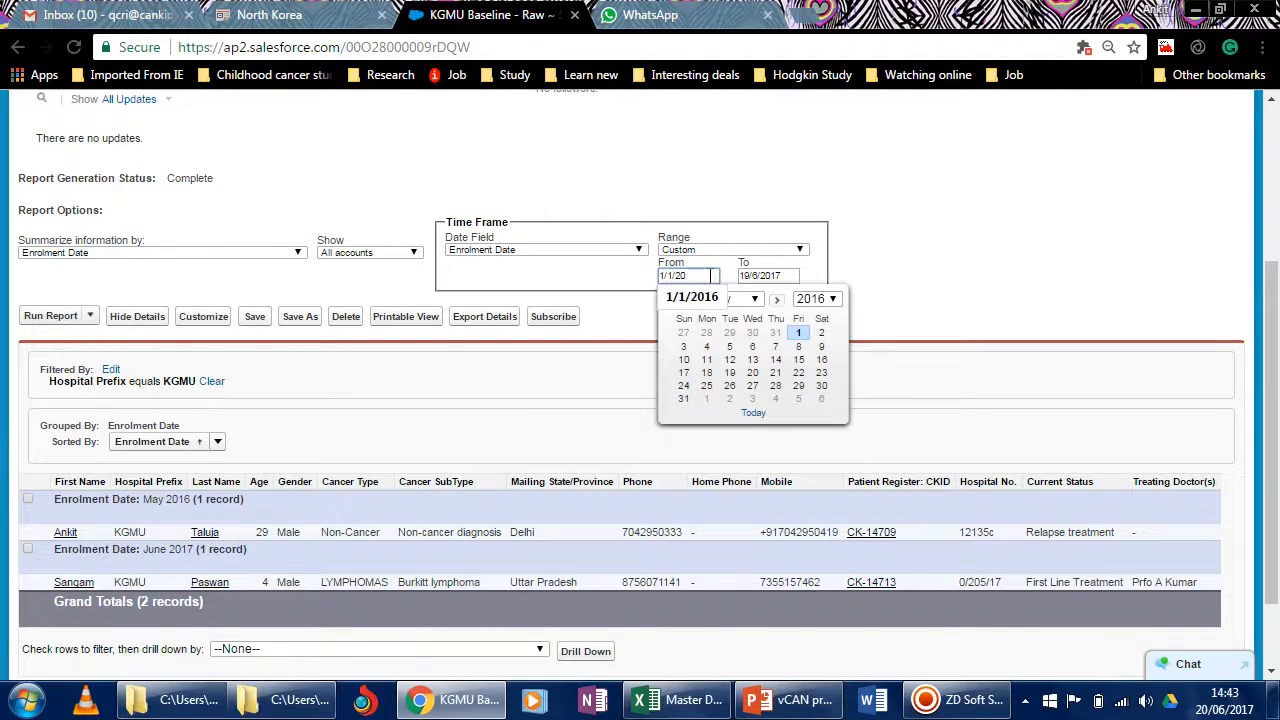
pyautogui.write('00')
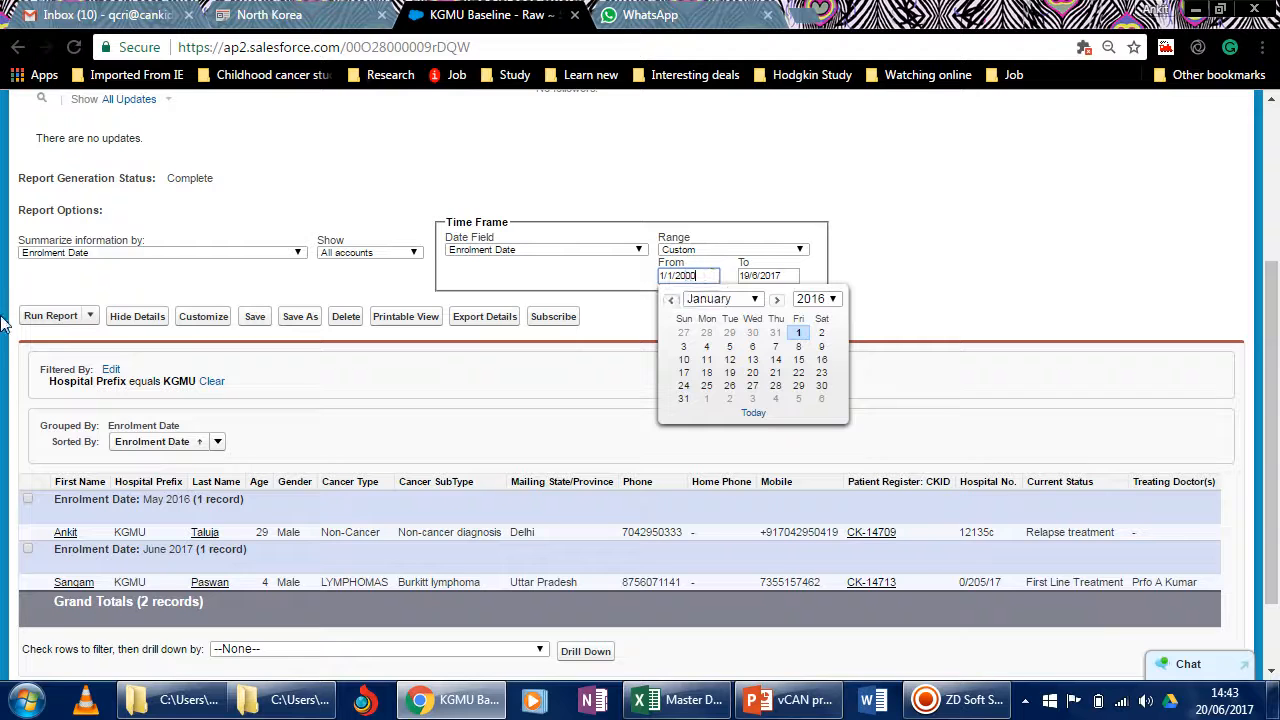
pyautogui.click(38, 316)
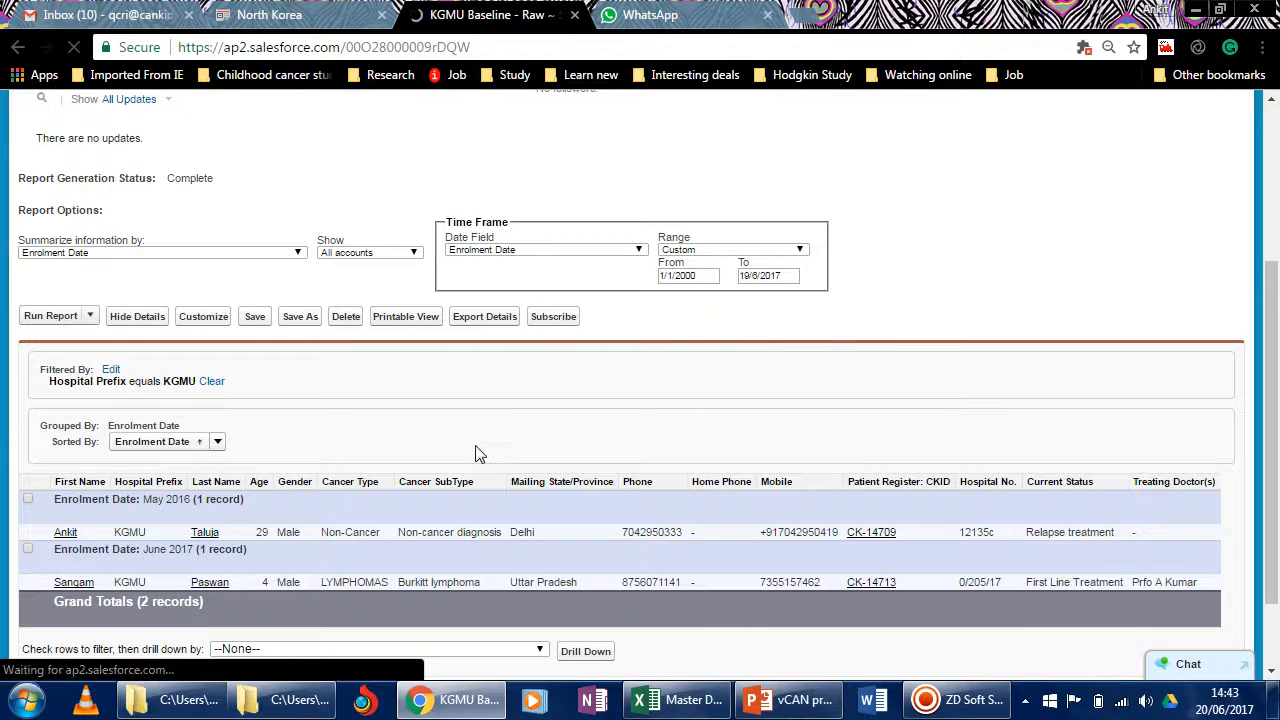
pyautogui.scroll(-6, 400, 540)
pyautogui.scroll(-20, 400, 541)
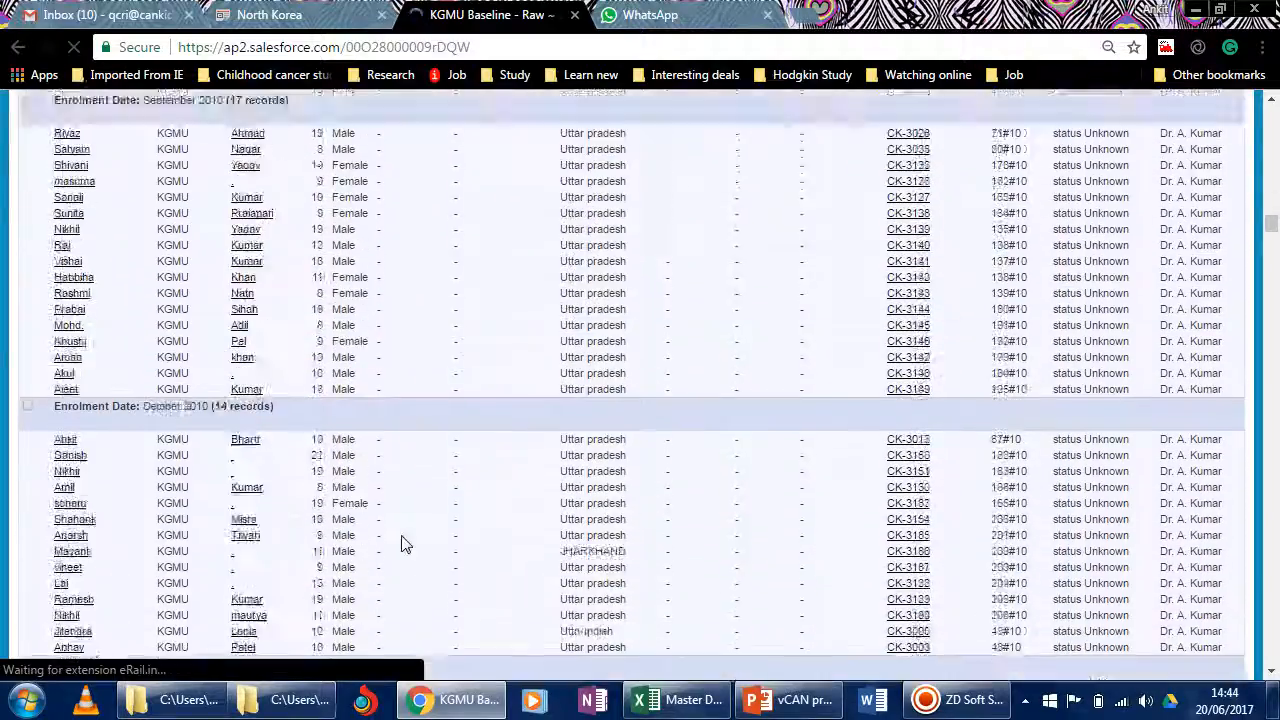
pyautogui.scroll(-20, 405, 544)
pyautogui.scroll(-20, 405, 544)
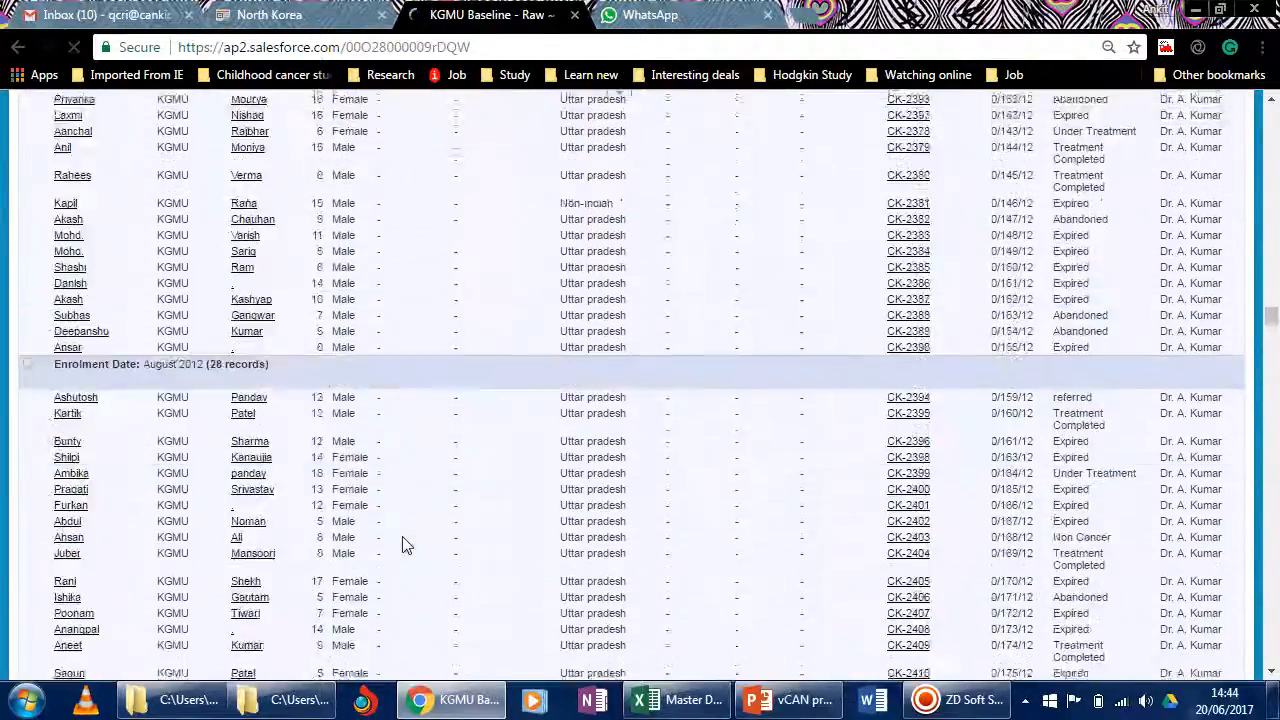
pyautogui.scroll(12, 414, 540)
pyautogui.scroll(12, 449, 547)
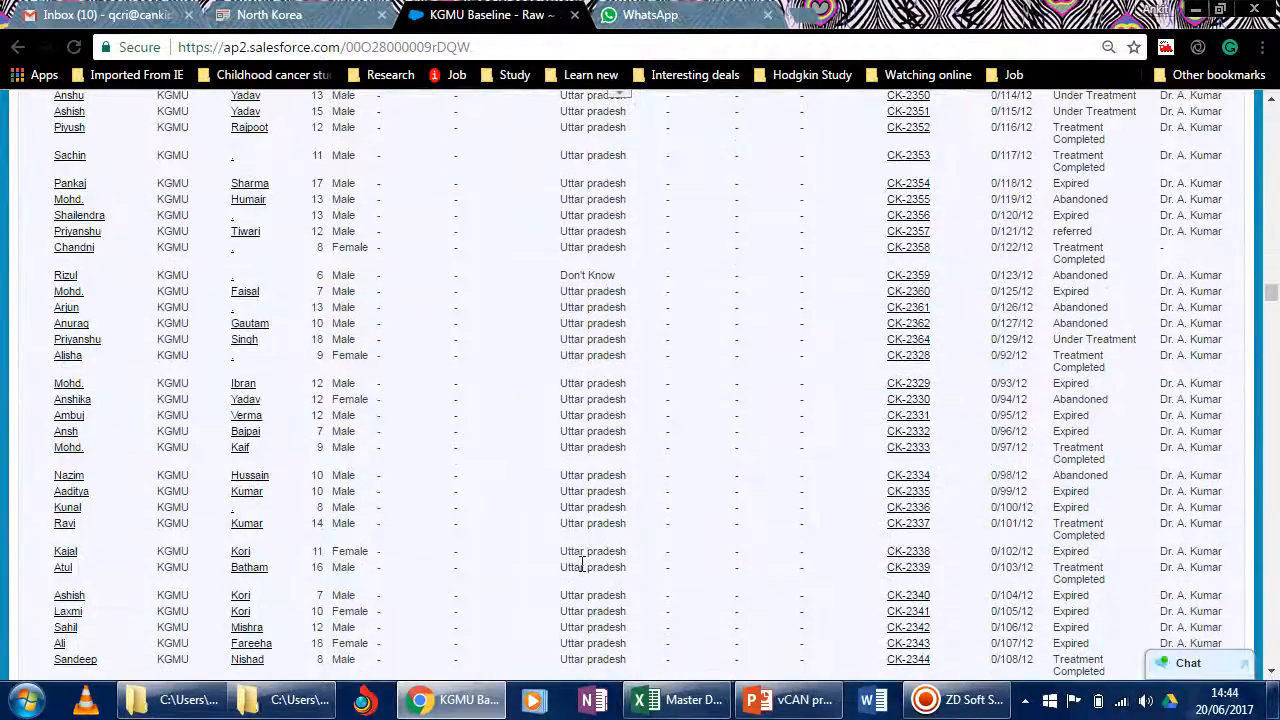
# Search the KGMU report page for a patient's first name and go through several of the matches.
pyautogui.scroll(15, 583, 565)
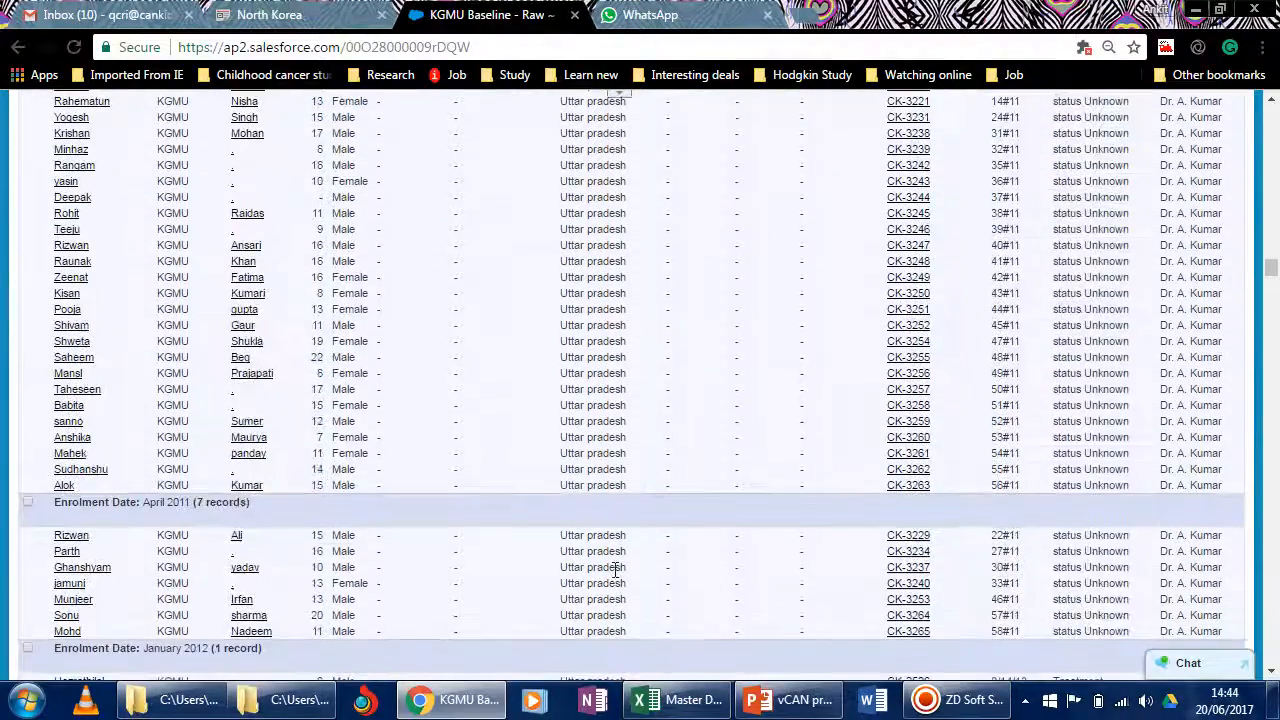
pyautogui.scroll(15, 616, 569)
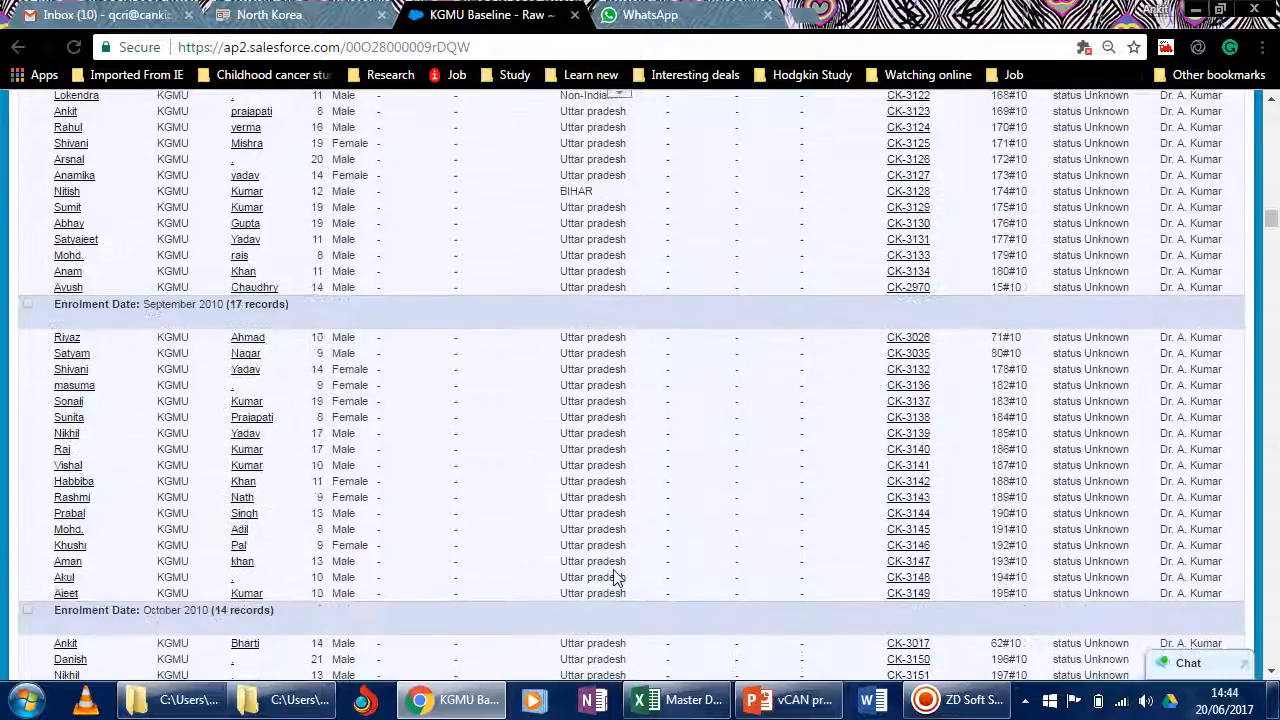
pyautogui.scroll(15, 616, 570)
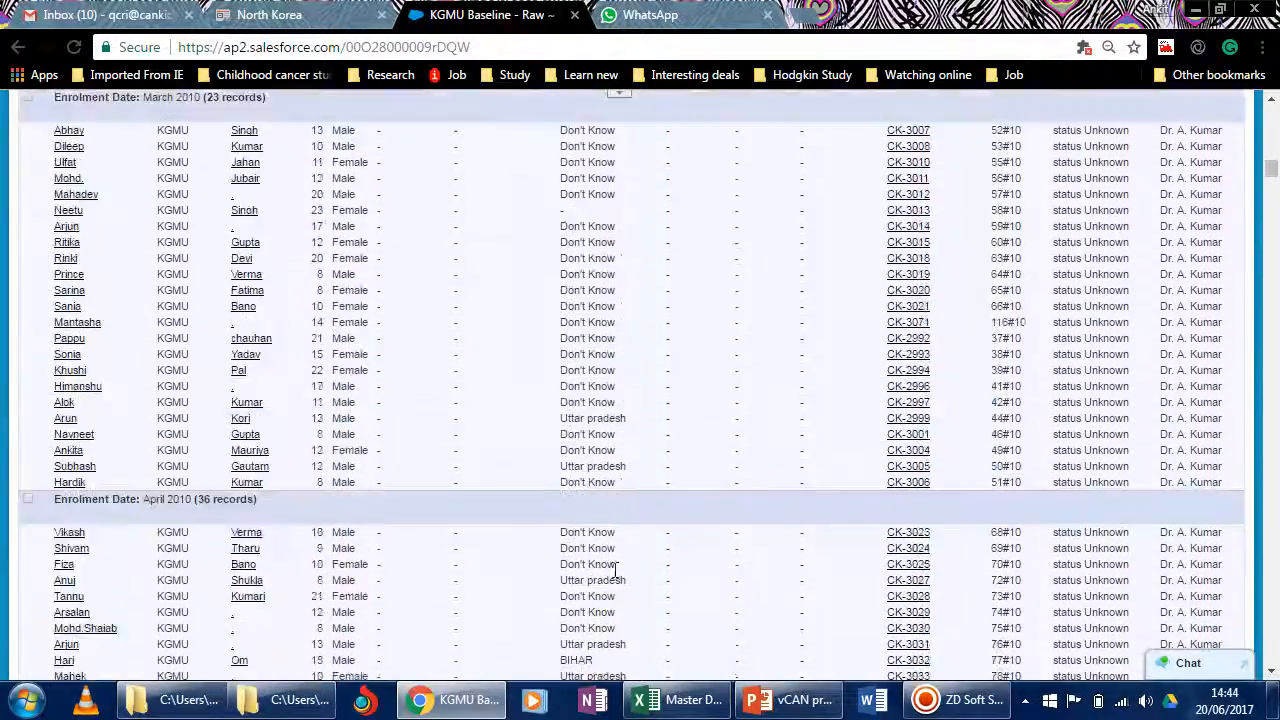
pyautogui.scroll(15, 616, 575)
pyautogui.scroll(-5, 616, 570)
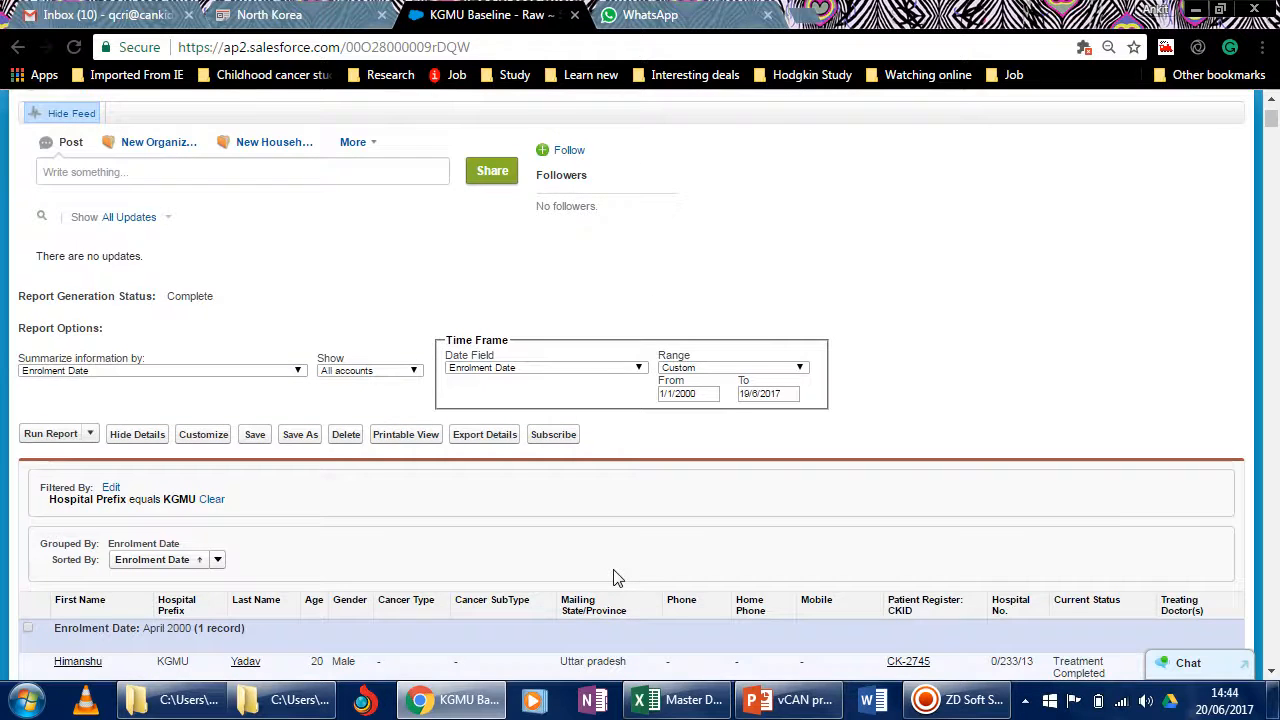
pyautogui.scroll(-4, 617, 578)
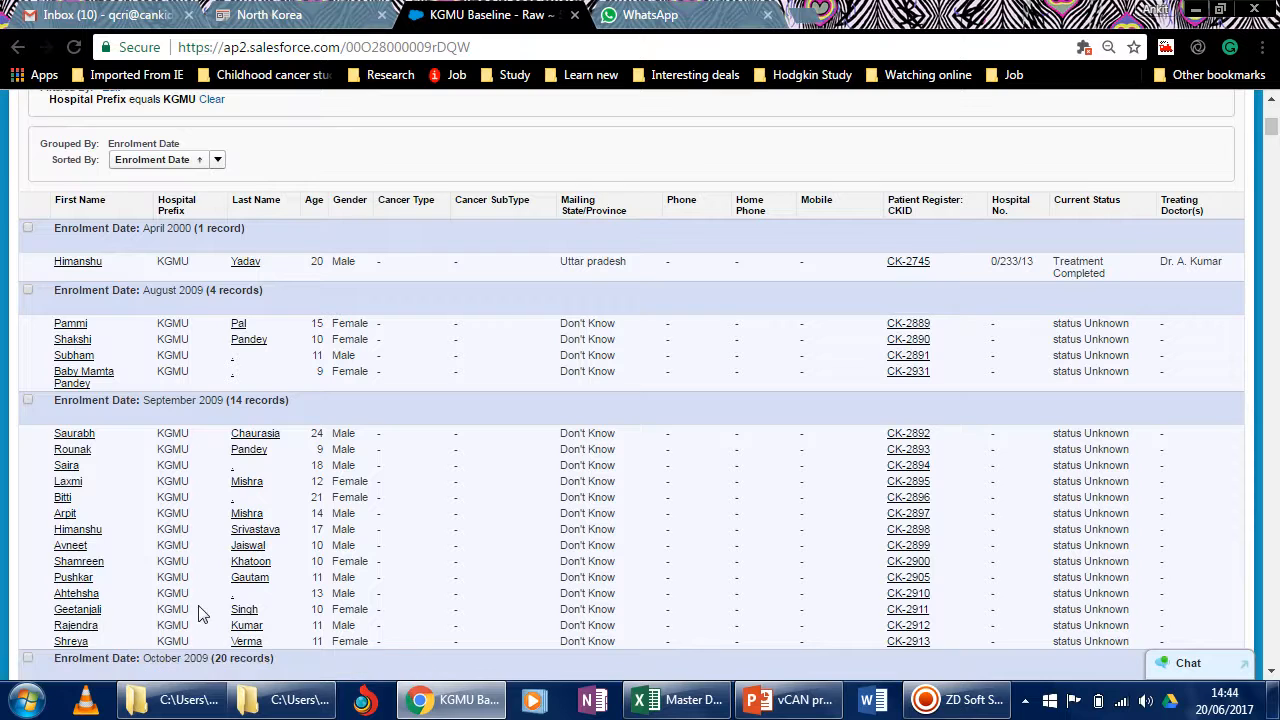
pyautogui.hotkey('ctrl', 'f')
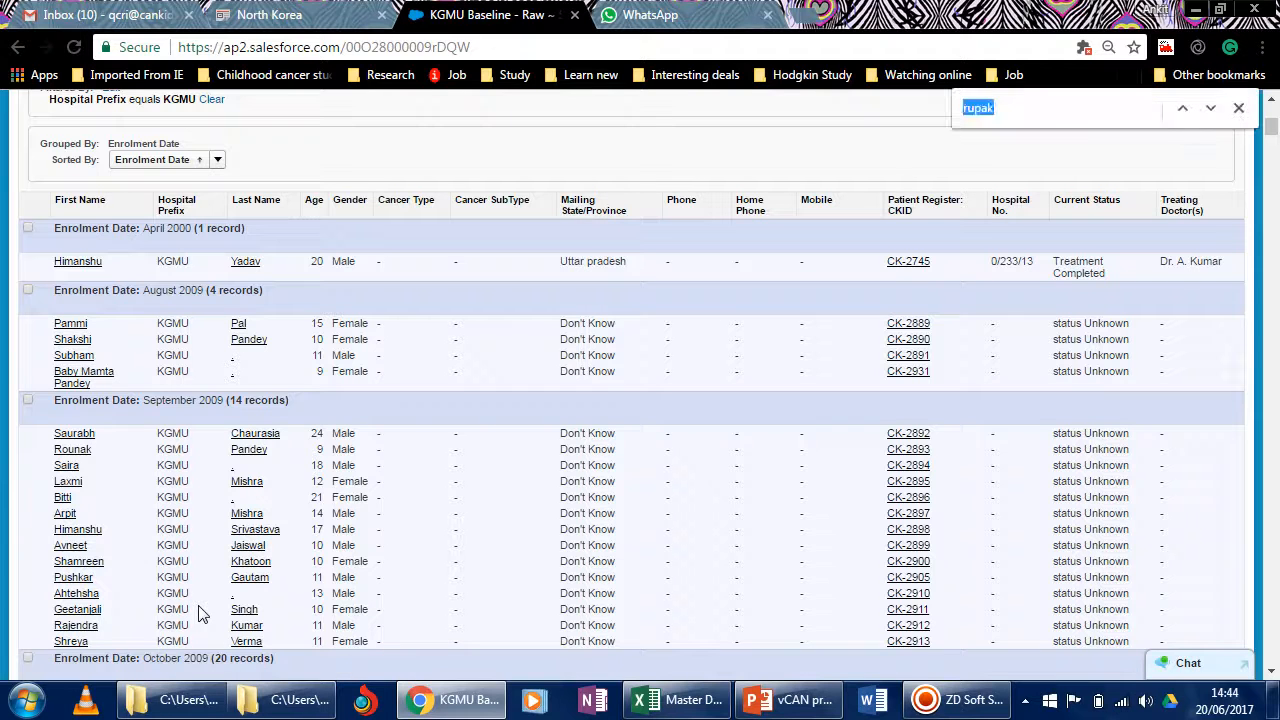
pyautogui.write('ankit')
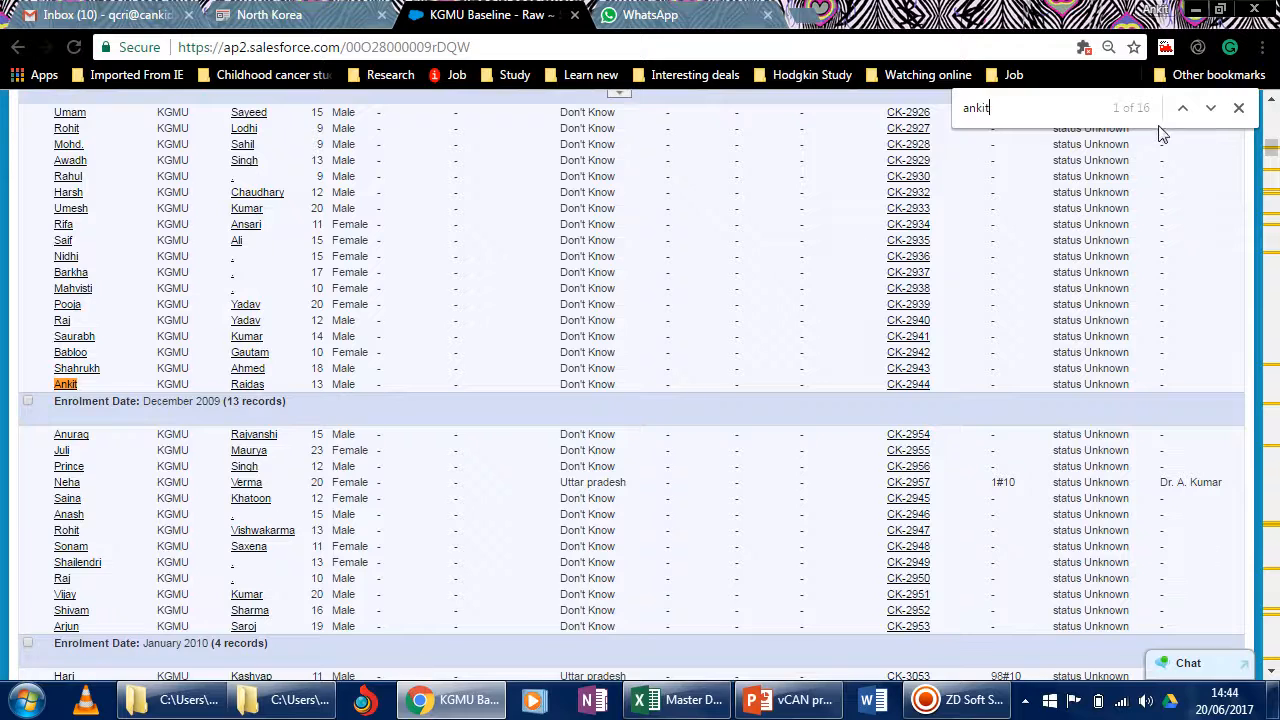
pyautogui.click(1211, 107)
pyautogui.click(1211, 107)
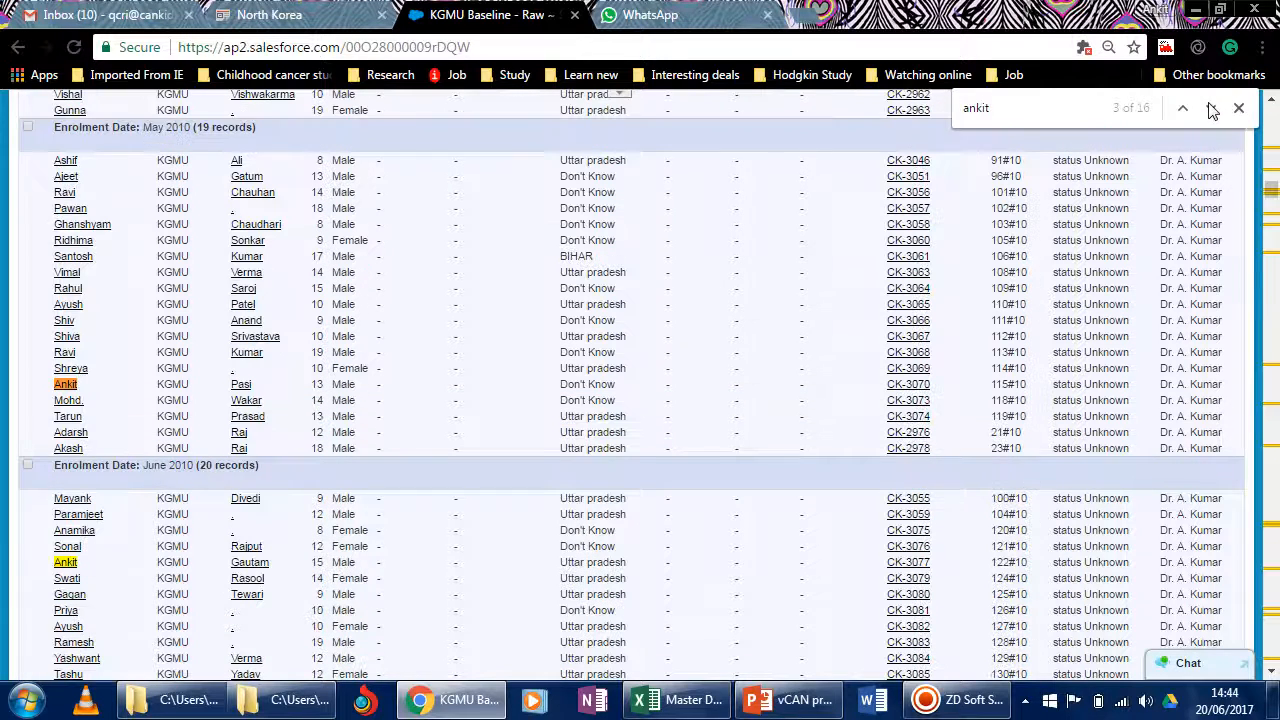
pyautogui.click(1211, 107)
pyautogui.click(1211, 107)
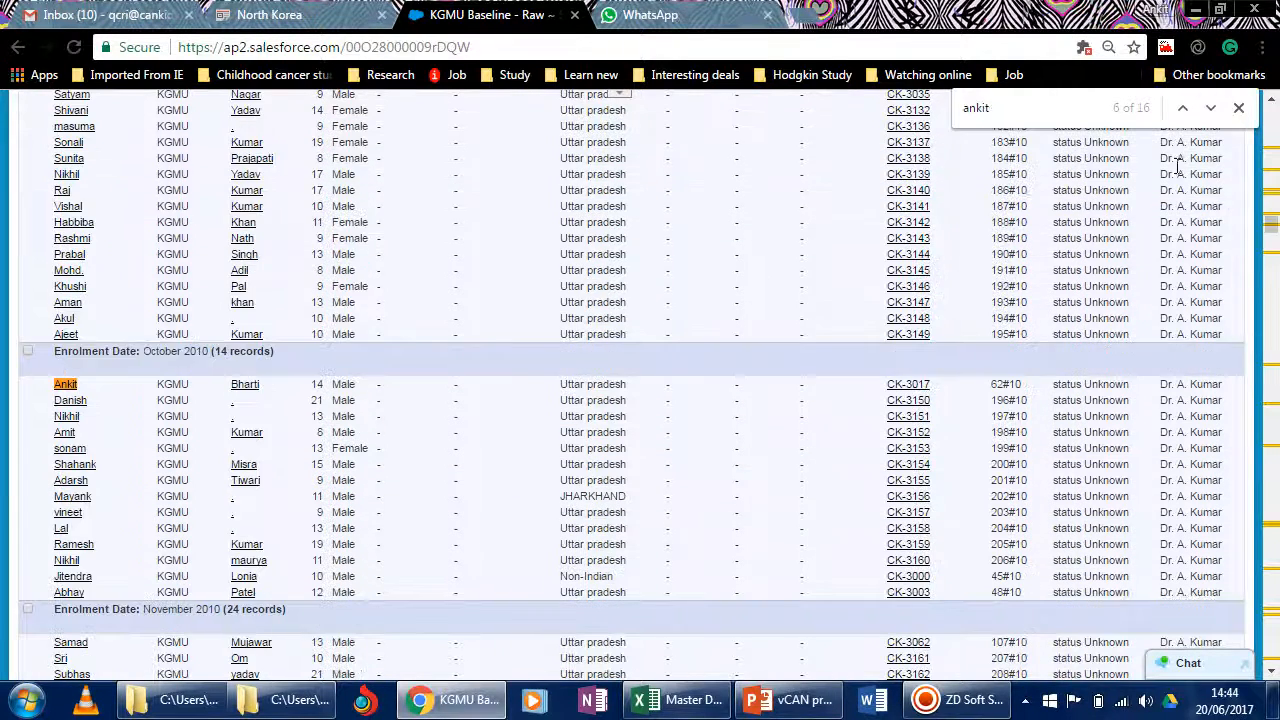
# Copy a patient's hospital number from the April 2010 enrolment group, search the report page for it, and close the page search.
pyautogui.scroll(15, 1005, 390)
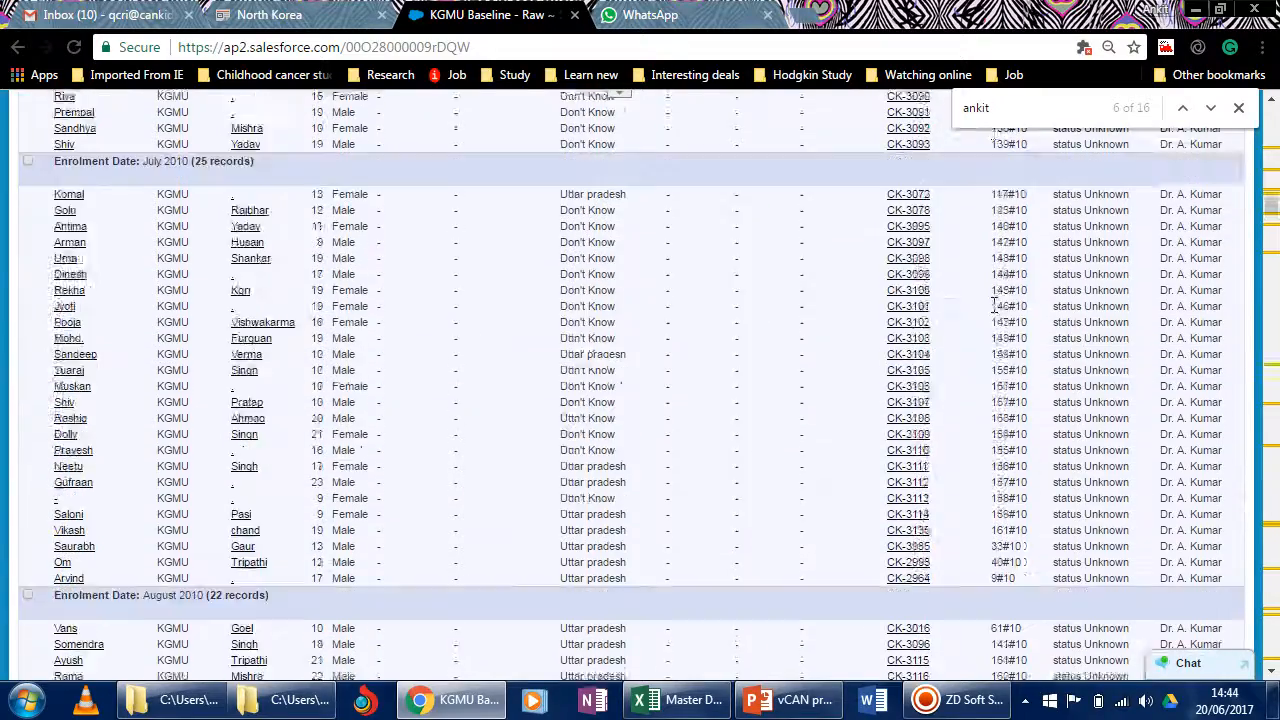
pyautogui.scroll(15, 995, 305)
pyautogui.scroll(-10, 995, 305)
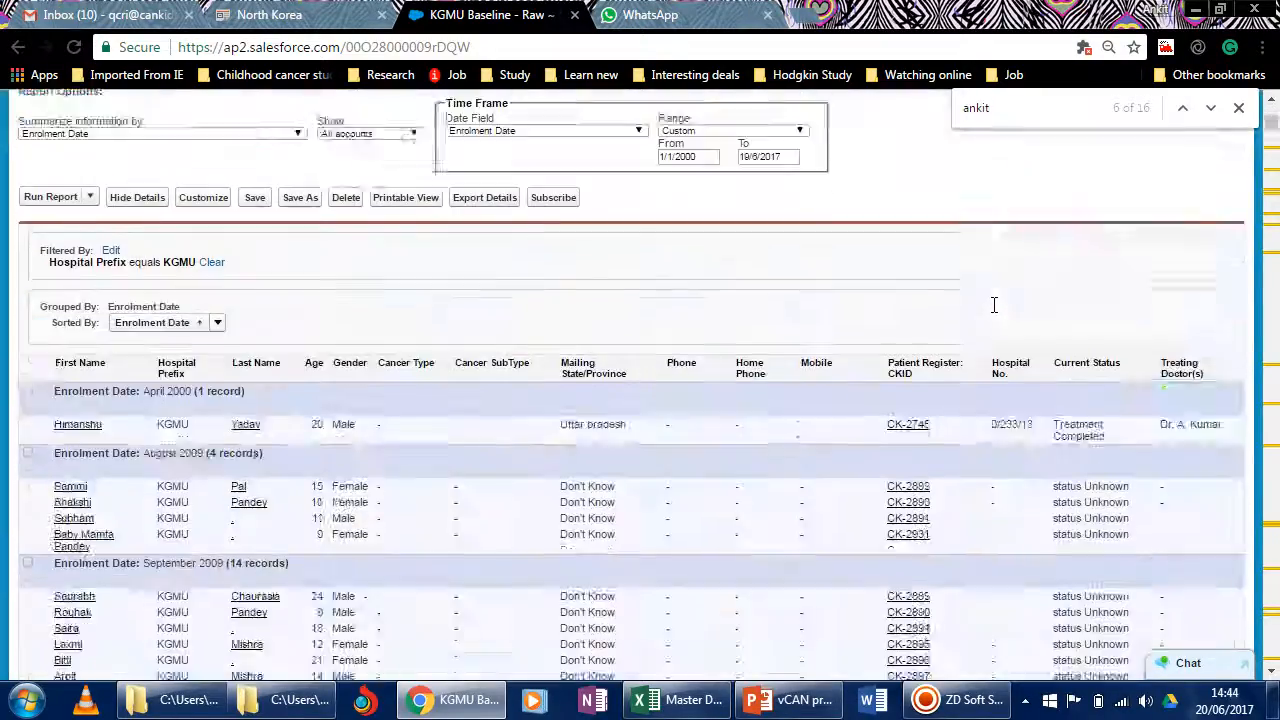
pyautogui.scroll(-15, 994, 305)
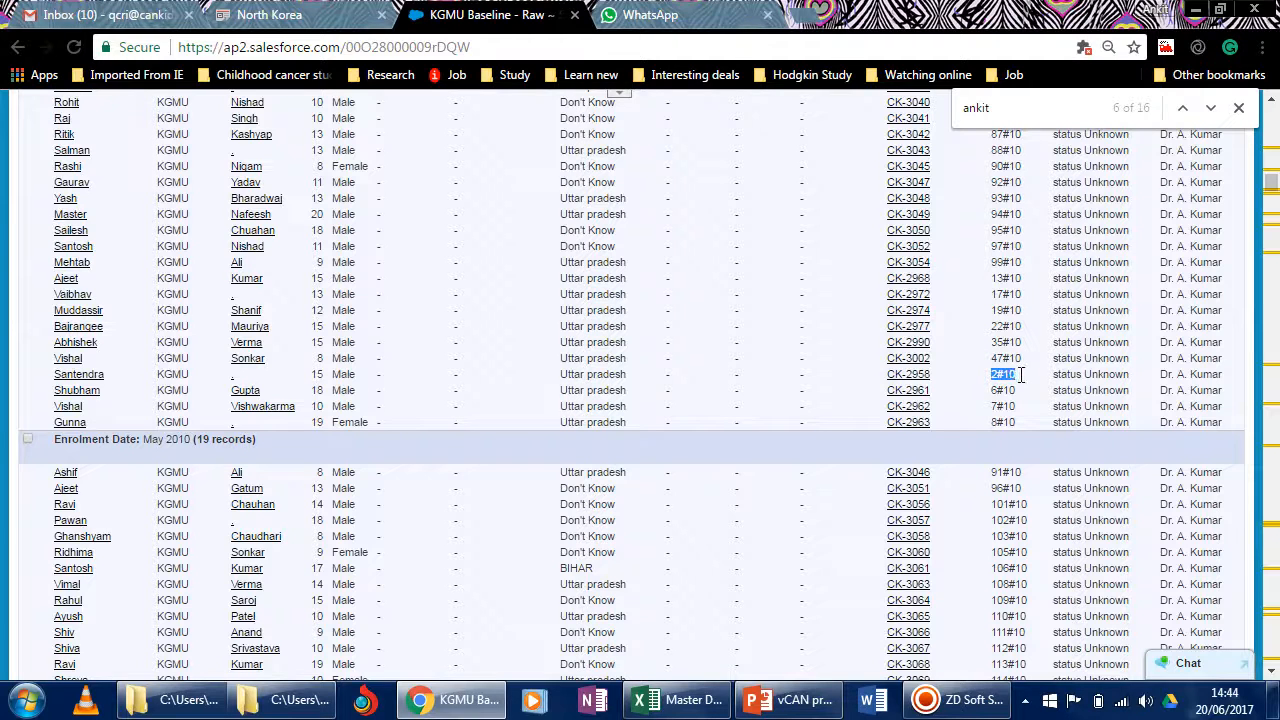
pyautogui.rightClick(1010, 380)
pyautogui.click(1088, 395)
pyautogui.doubleClick(1013, 117)
pyautogui.rightClick(979, 108)
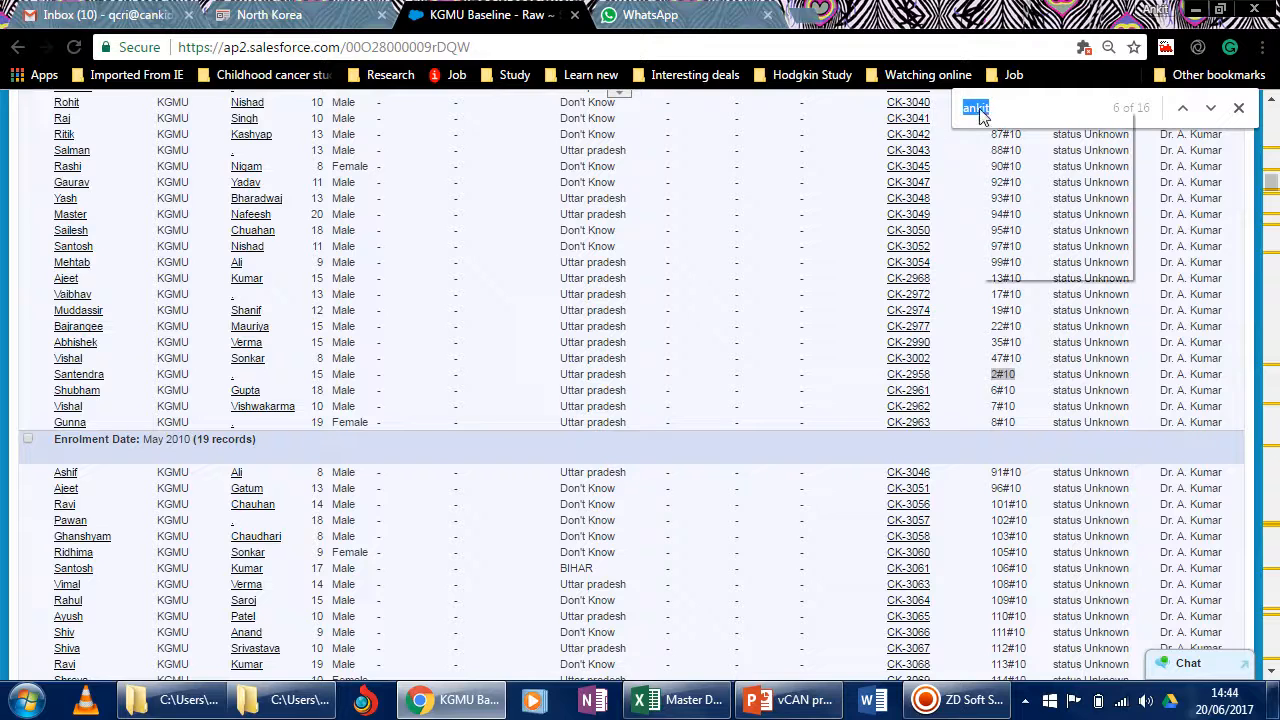
pyautogui.click(1000, 205)
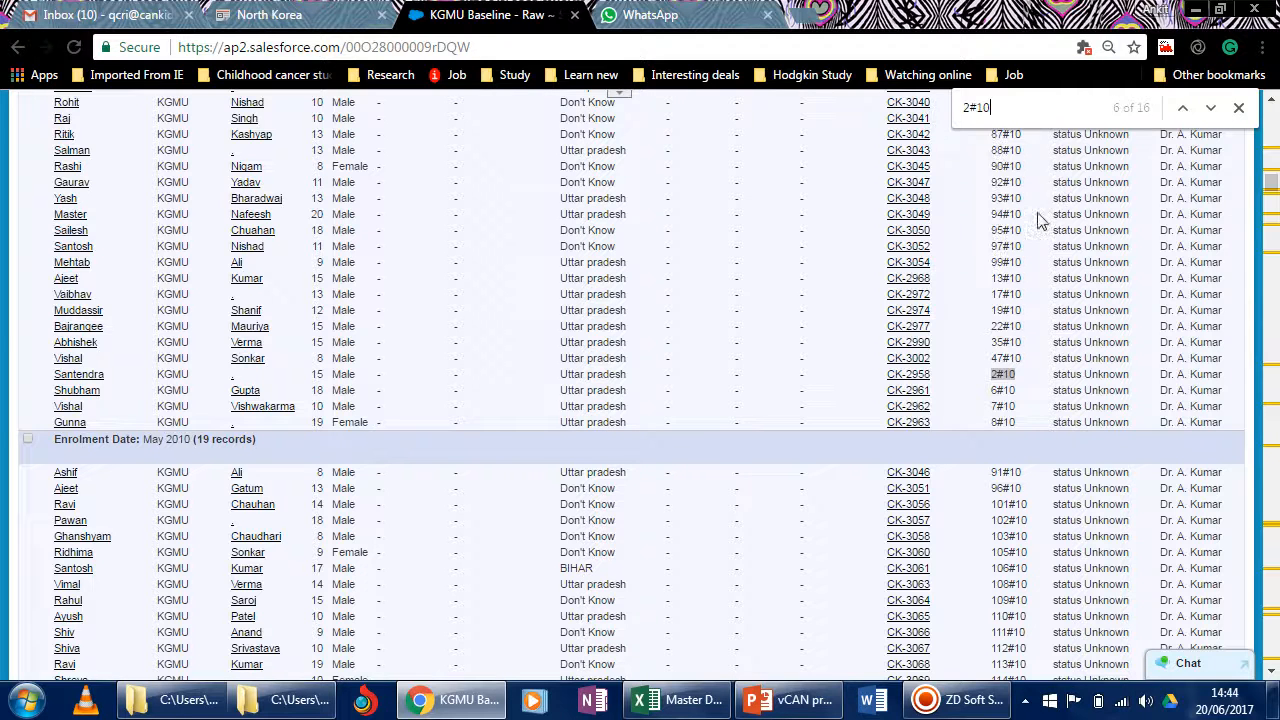
pyautogui.click(1211, 108)
pyautogui.scroll(-6, 371, 594)
pyautogui.scroll(-4, 340, 591)
pyautogui.scroll(20, 414, 308)
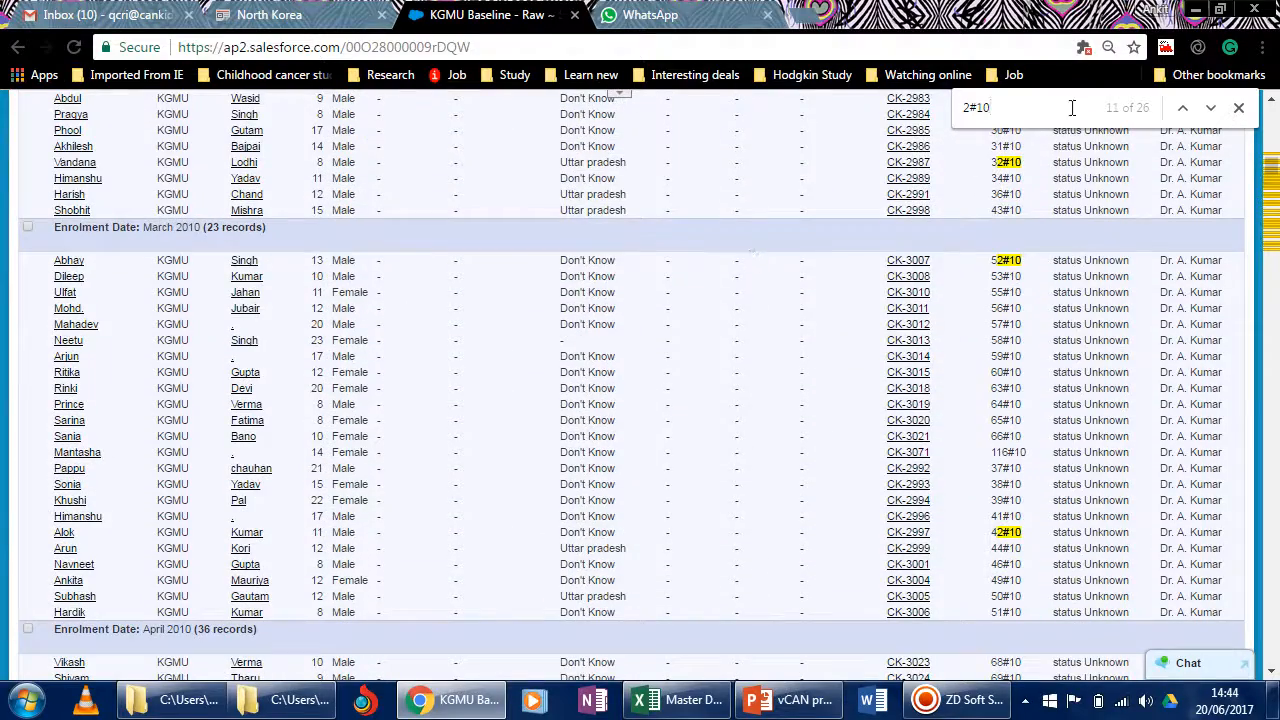
pyautogui.click(1239, 109)
# Summarize the KGMU Baseline - Raw report by Cancer Type and rerun it.
pyautogui.scroll(15, 45, 650)
pyautogui.scroll(6, 45, 650)
pyautogui.scroll(-5, 50, 650)
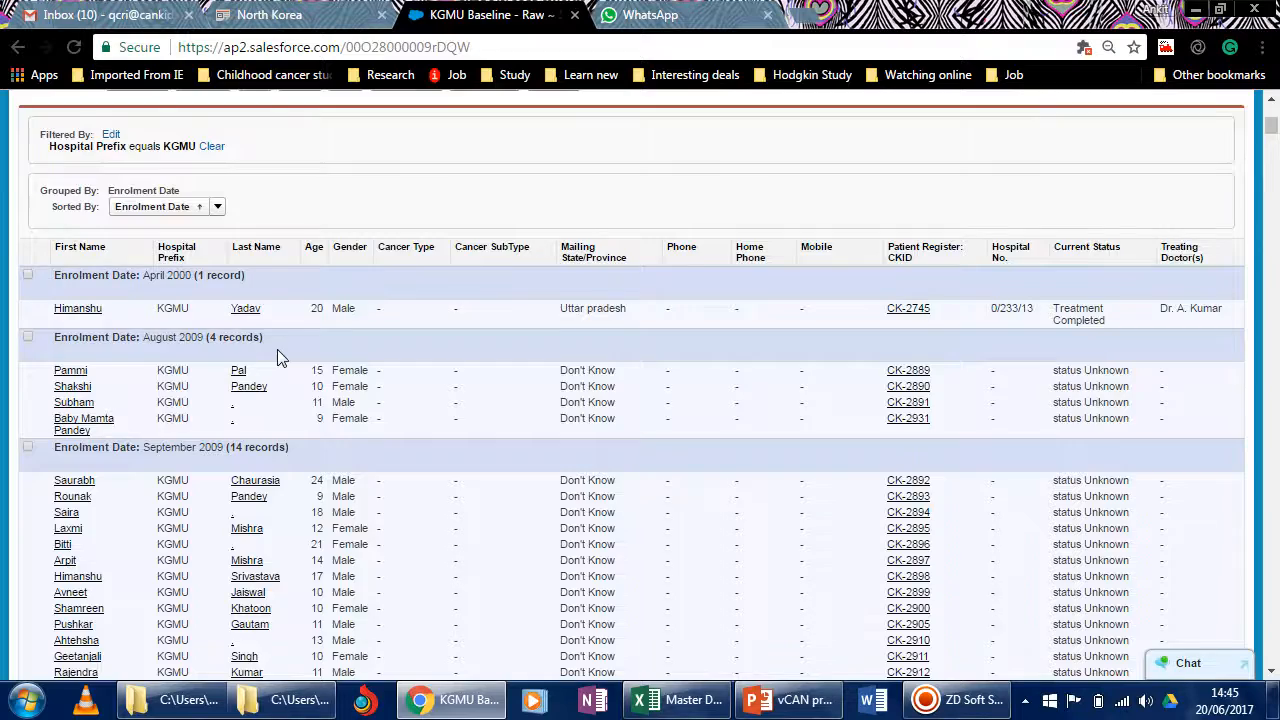
pyautogui.scroll(5, 277, 358)
pyautogui.scroll(-1, 277, 358)
pyautogui.scroll(-4, 277, 358)
pyautogui.scroll(3, 277, 358)
pyautogui.click(291, 319)
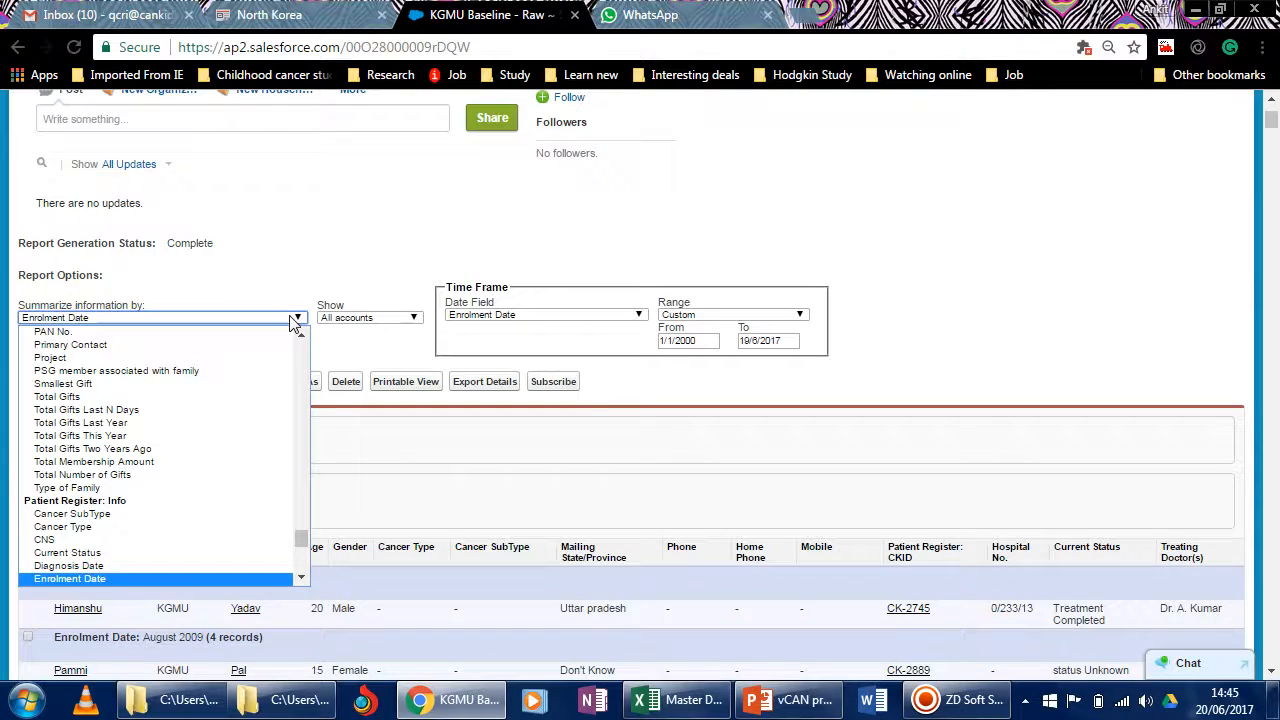
pyautogui.click(150, 527)
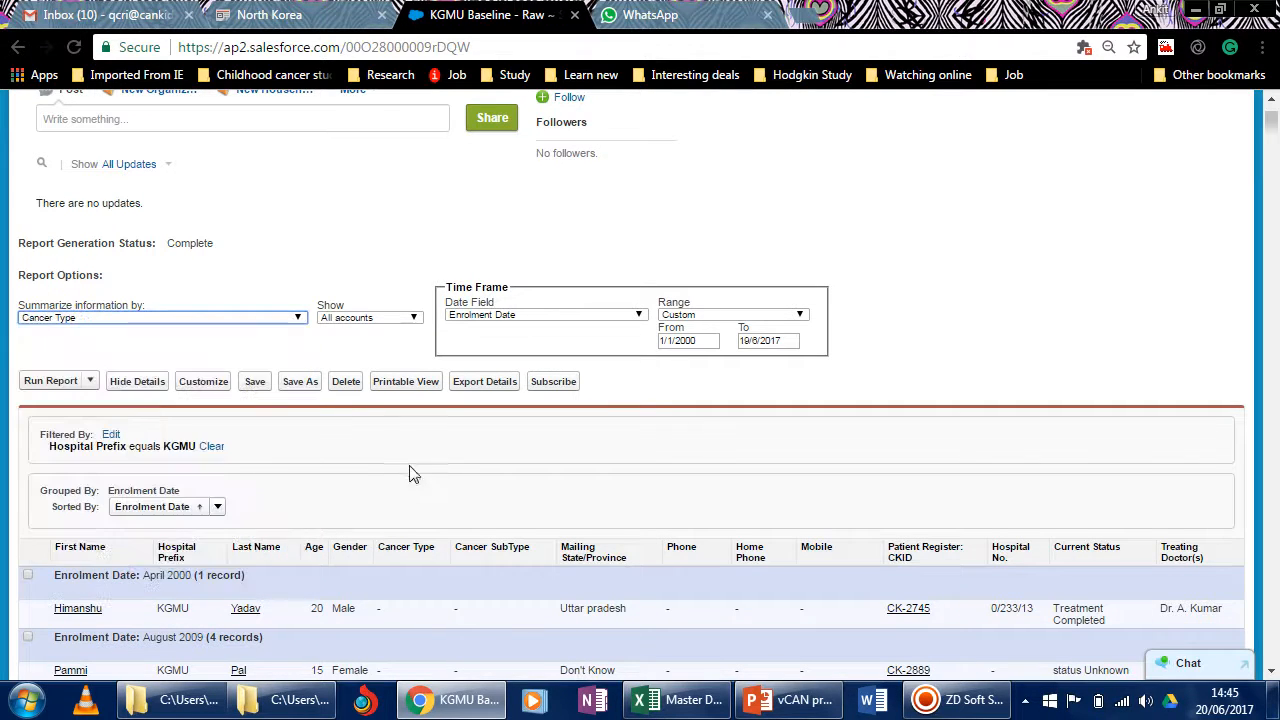
pyautogui.click(52, 381)
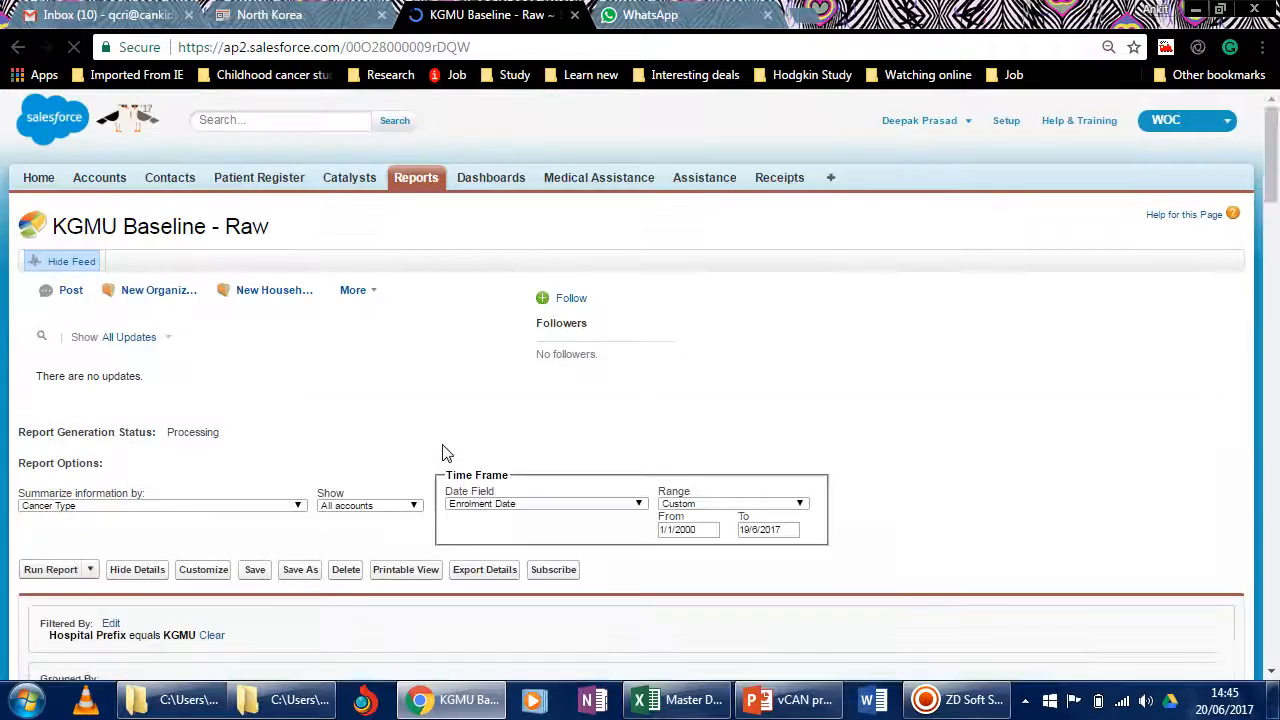
# Return to the reports area and open the AIIMS Baseline - Raw report from the AIIMS folder.
pyautogui.scroll(-10, 446, 453)
pyautogui.scroll(4, 446, 453)
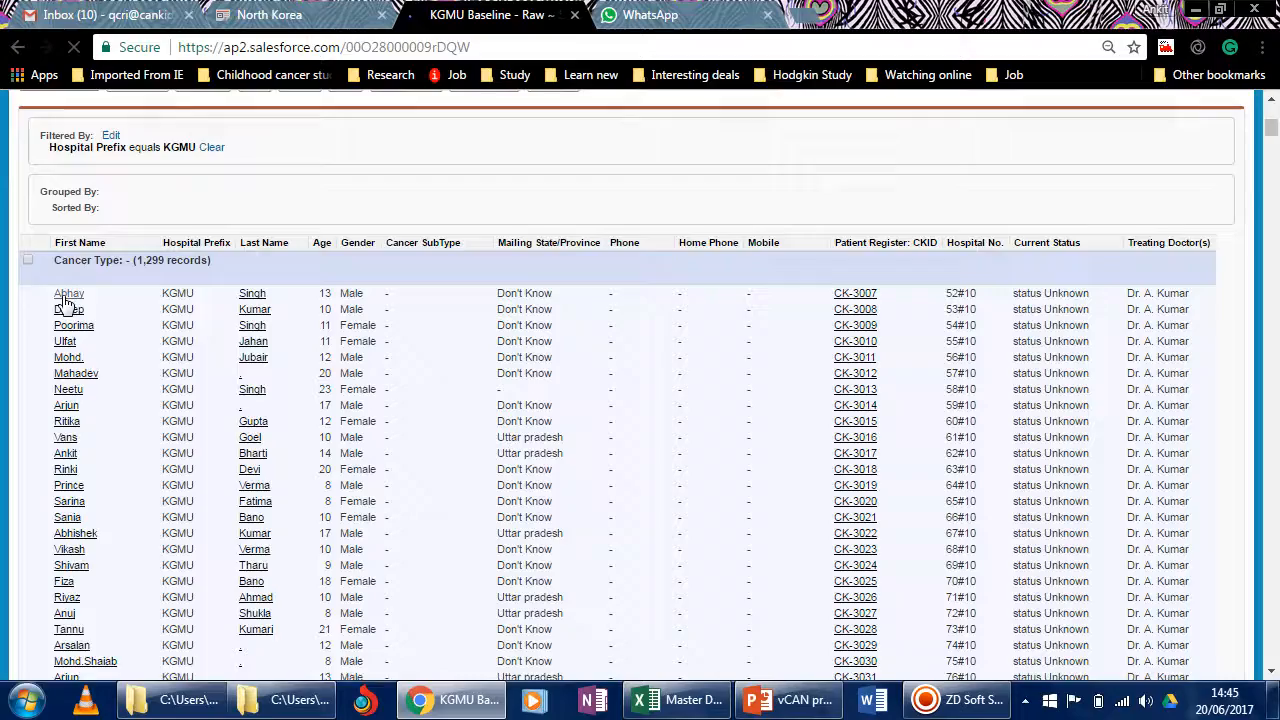
pyautogui.scroll(-20, 123, 368)
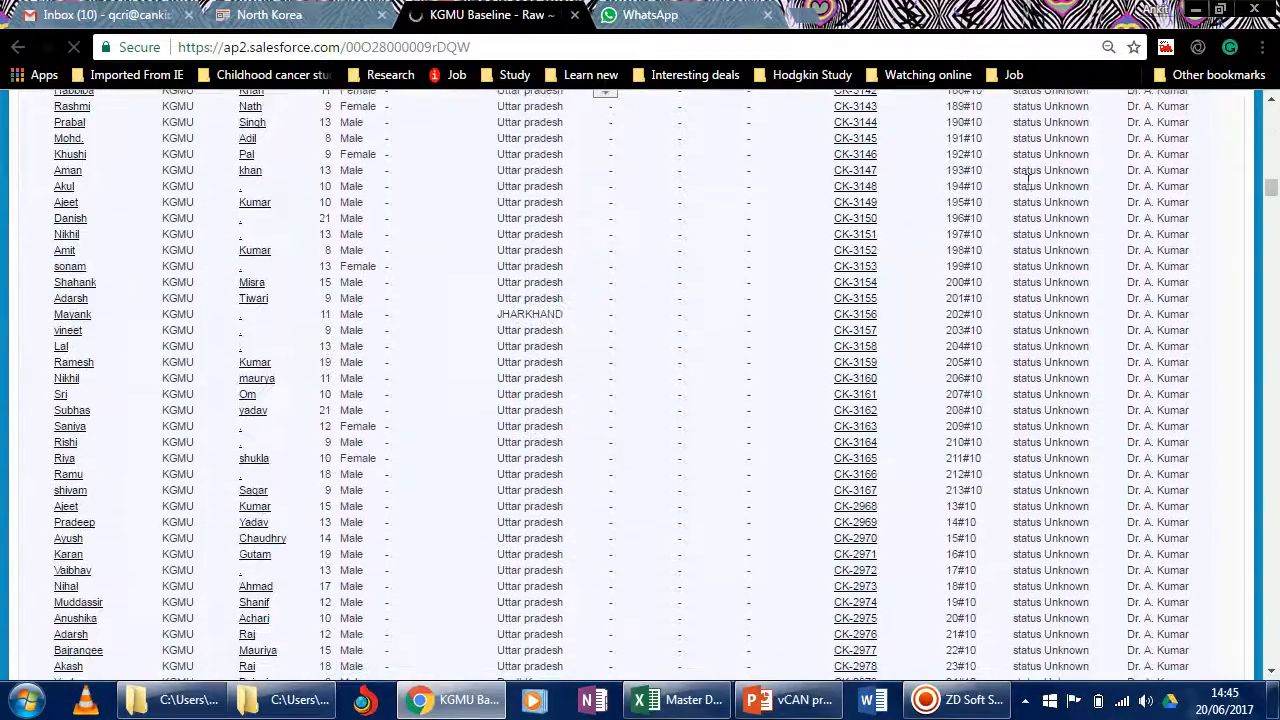
pyautogui.moveTo(1271, 182); pyautogui.dragTo(1271, 120)
pyautogui.scroll(3, 342, 184)
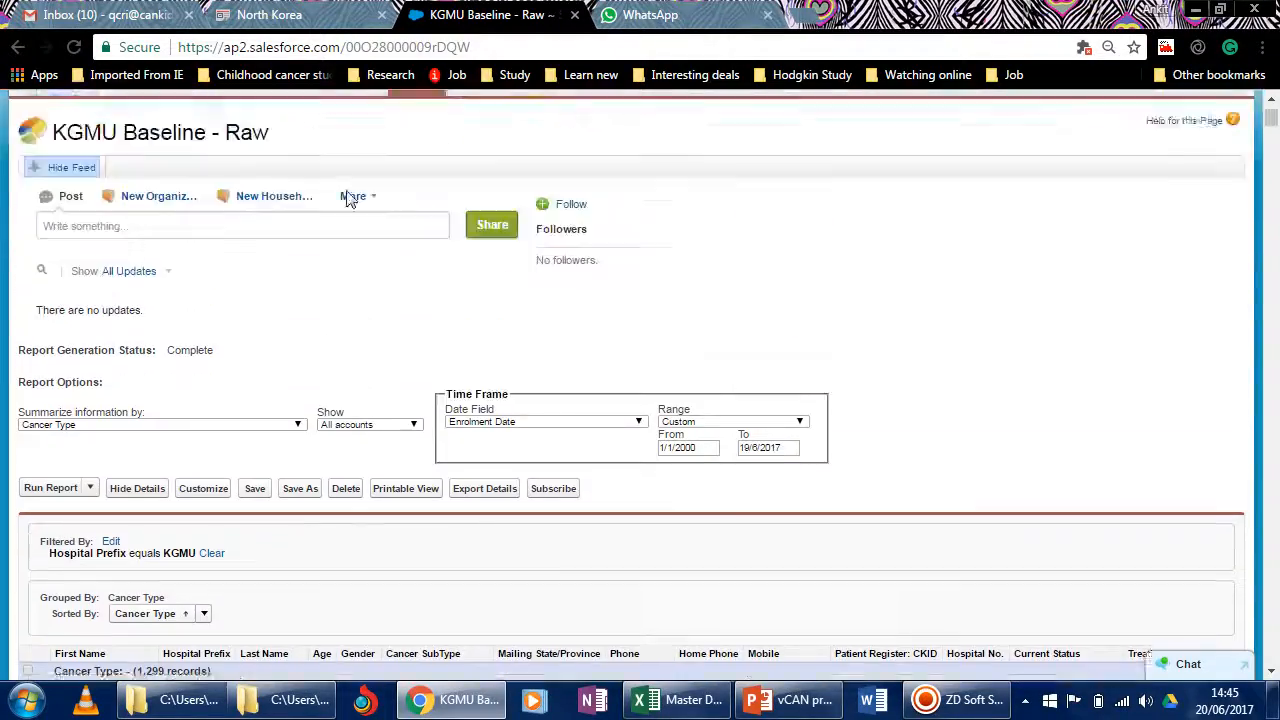
pyautogui.click(416, 177)
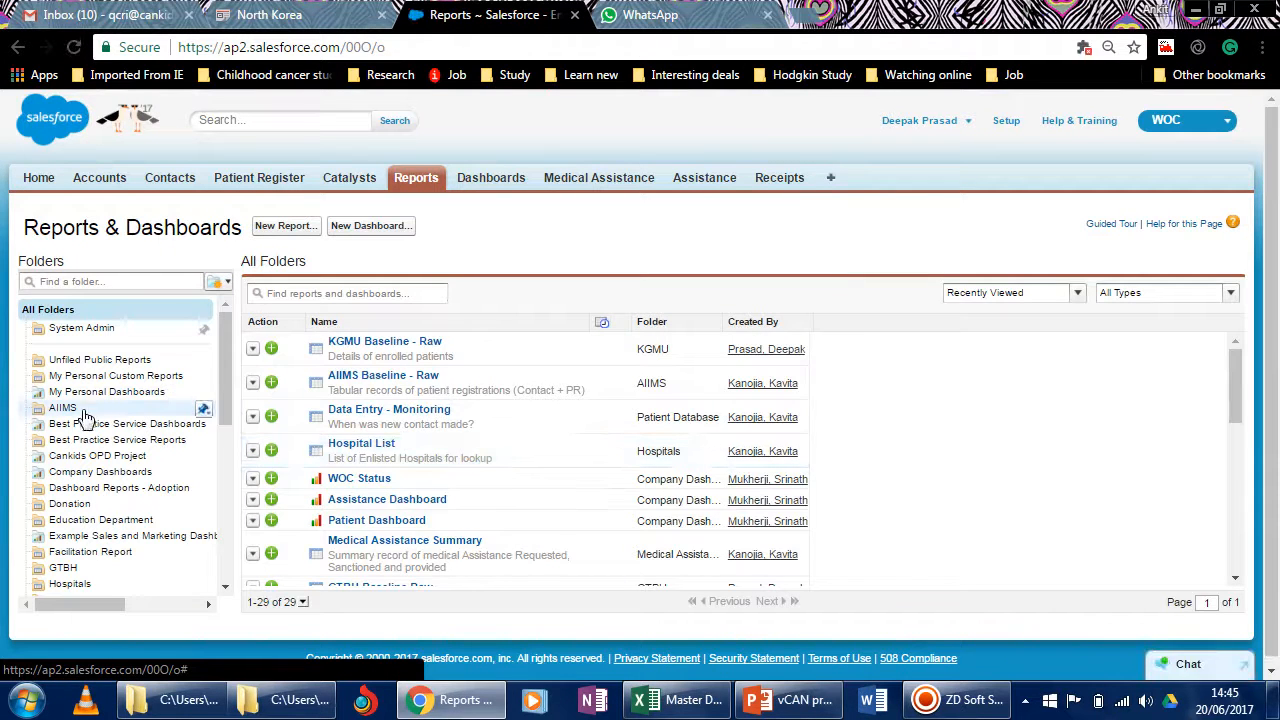
pyautogui.click(86, 409)
pyautogui.click(407, 345)
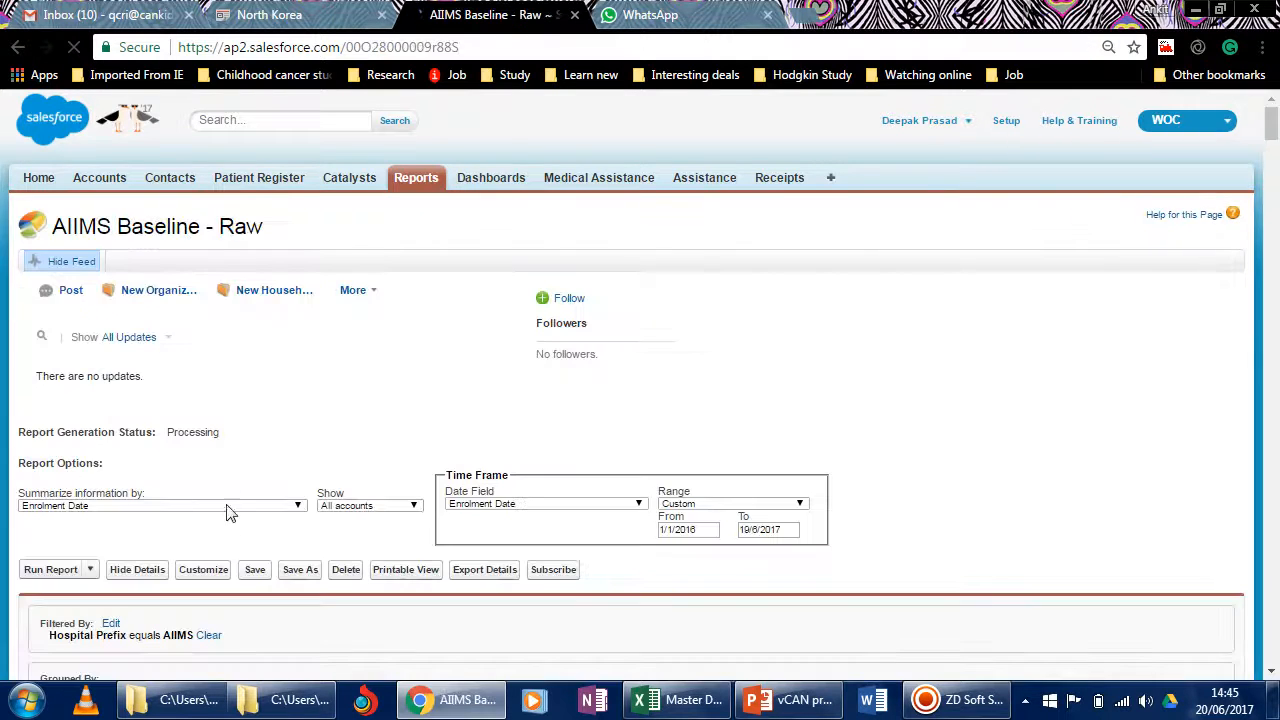
# Summarize the AIIMS Baseline - Raw report by Cancer Type and rerun it.
pyautogui.scroll(-1, 228, 520)
pyautogui.scroll(-2, 228, 530)
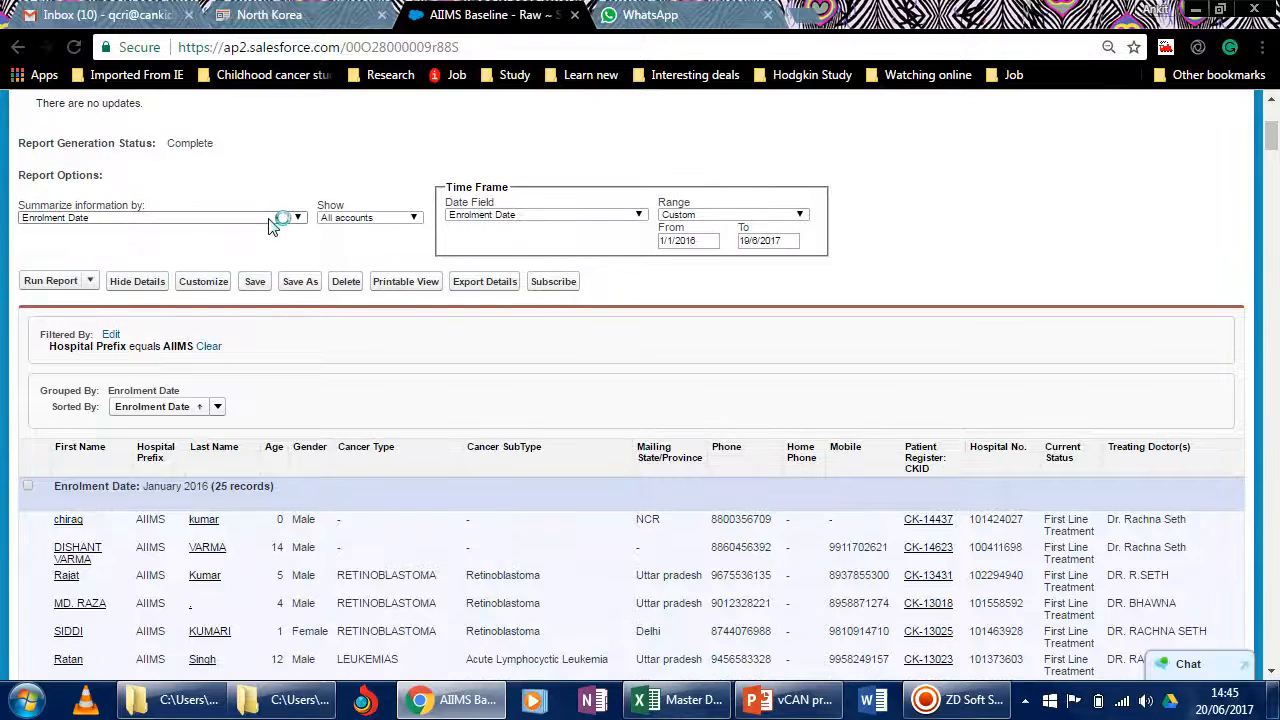
pyautogui.click(272, 218)
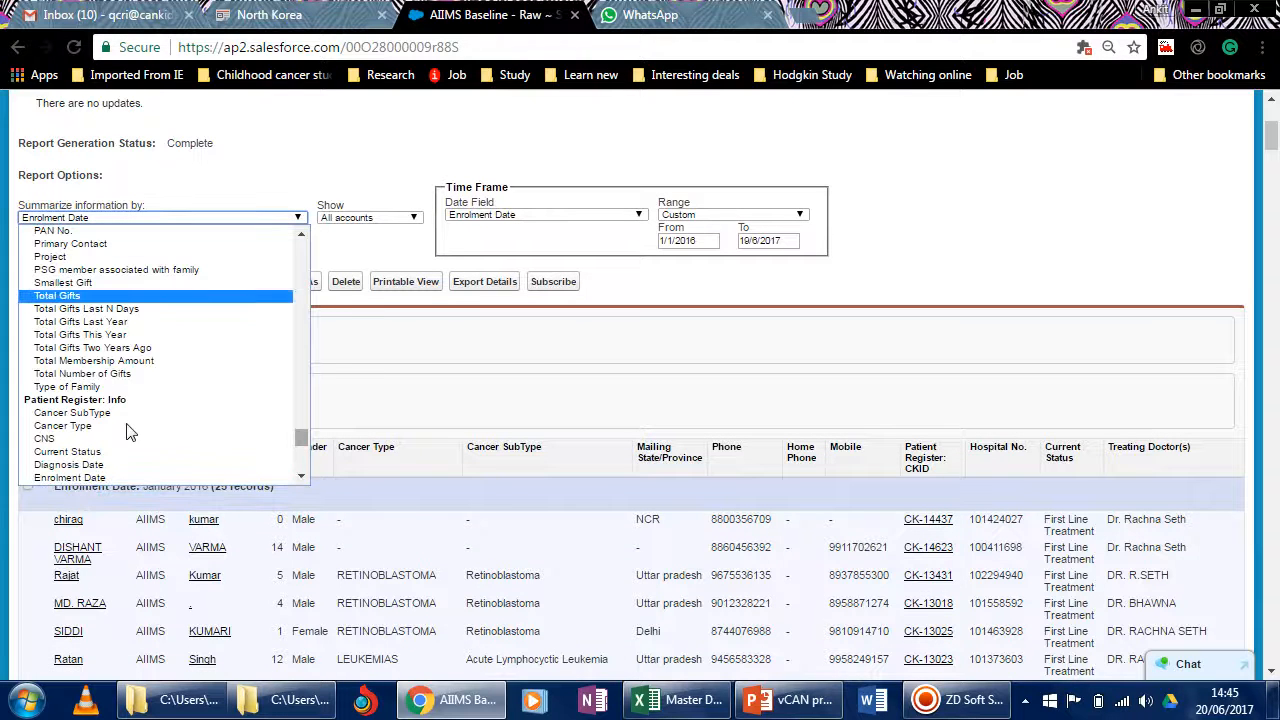
pyautogui.click(128, 426)
pyautogui.click(42, 282)
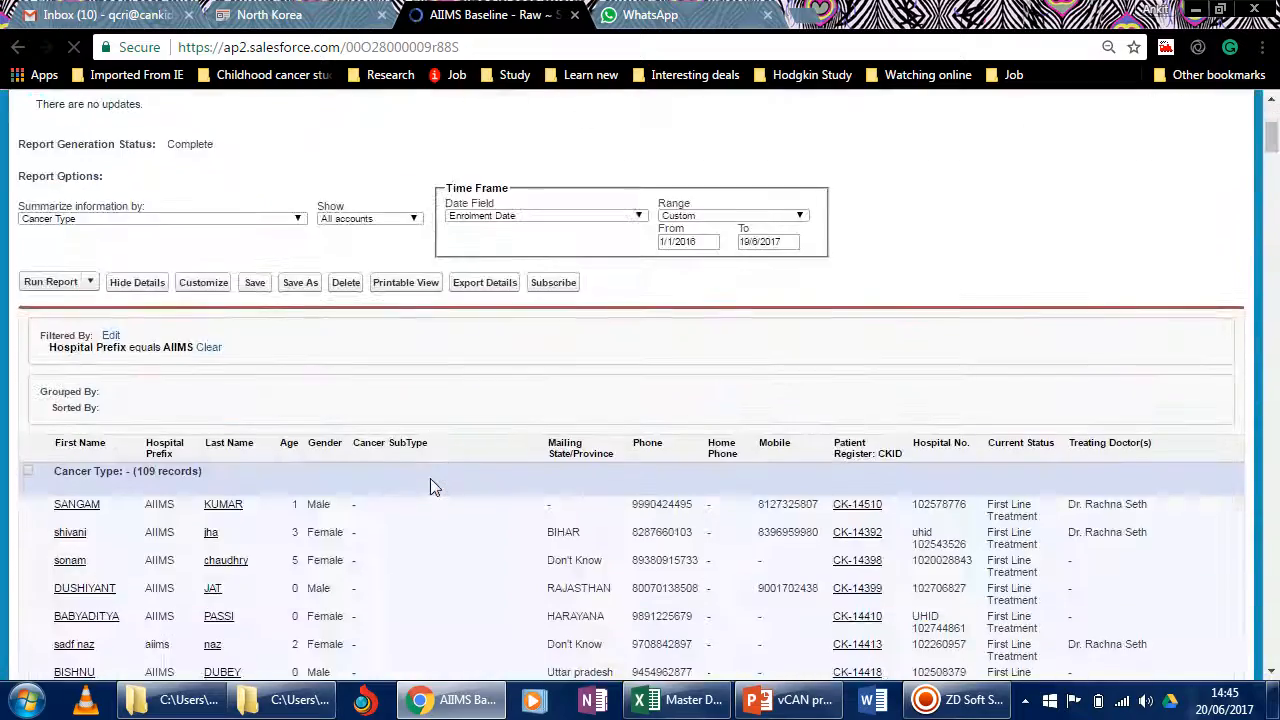
# Examine the AIIMS patient records grouped by cancer type, including the leukemias group.
pyautogui.scroll(-4, 430, 487)
pyautogui.scroll(-6, 430, 487)
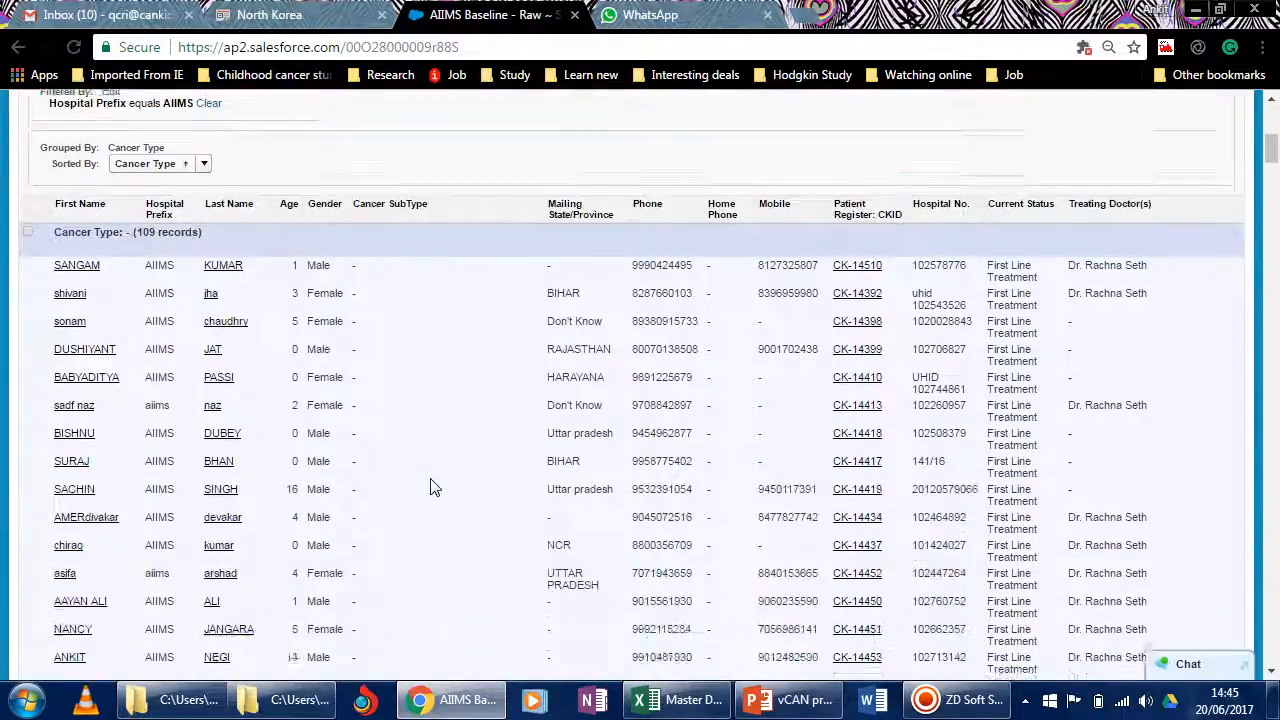
pyautogui.scroll(-15, 430, 487)
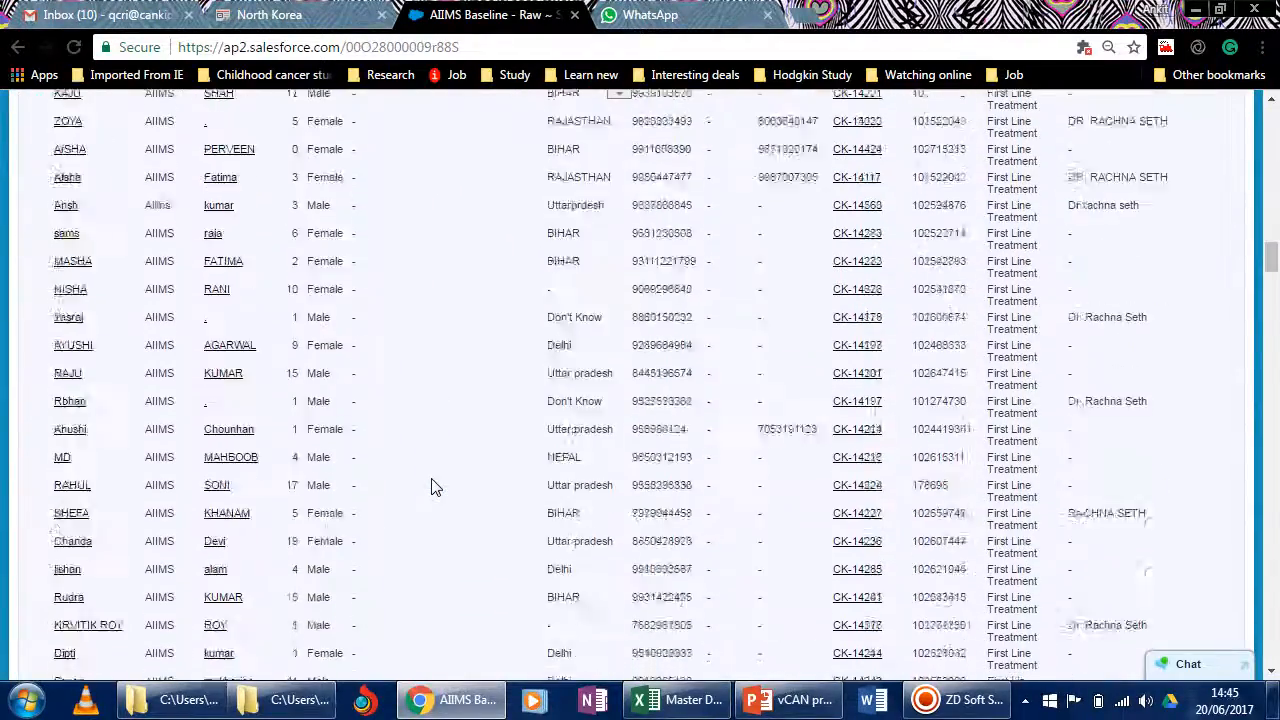
pyautogui.scroll(5, 432, 487)
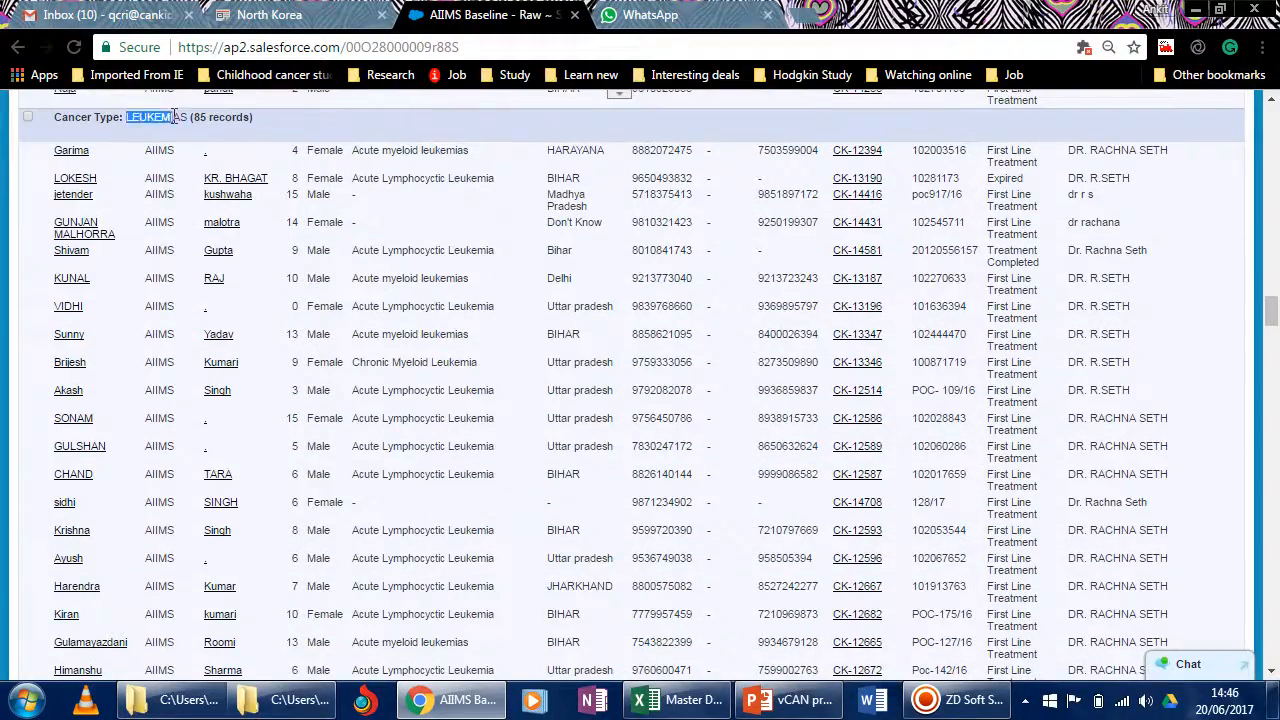
pyautogui.scroll(-8, 617, 437)
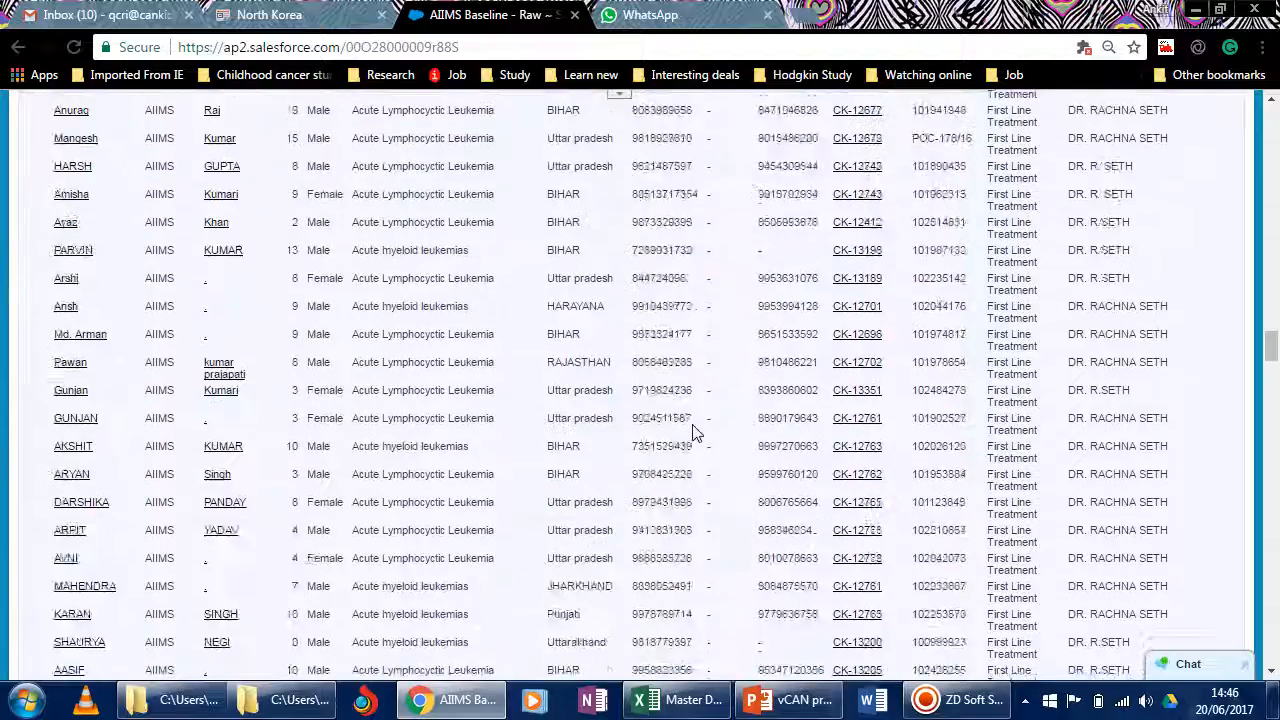
pyautogui.scroll(9, 700, 434)
pyautogui.scroll(-2, 703, 433)
pyautogui.scroll(20, 700, 432)
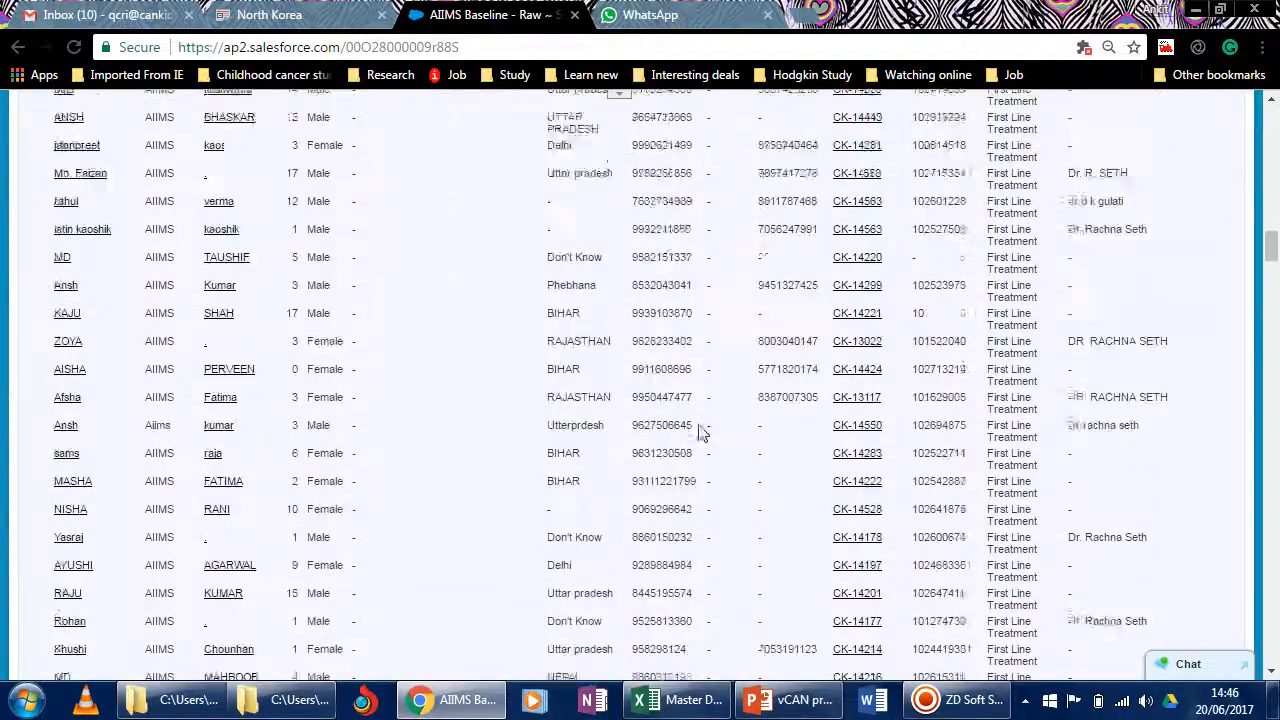
pyautogui.scroll(5, 700, 432)
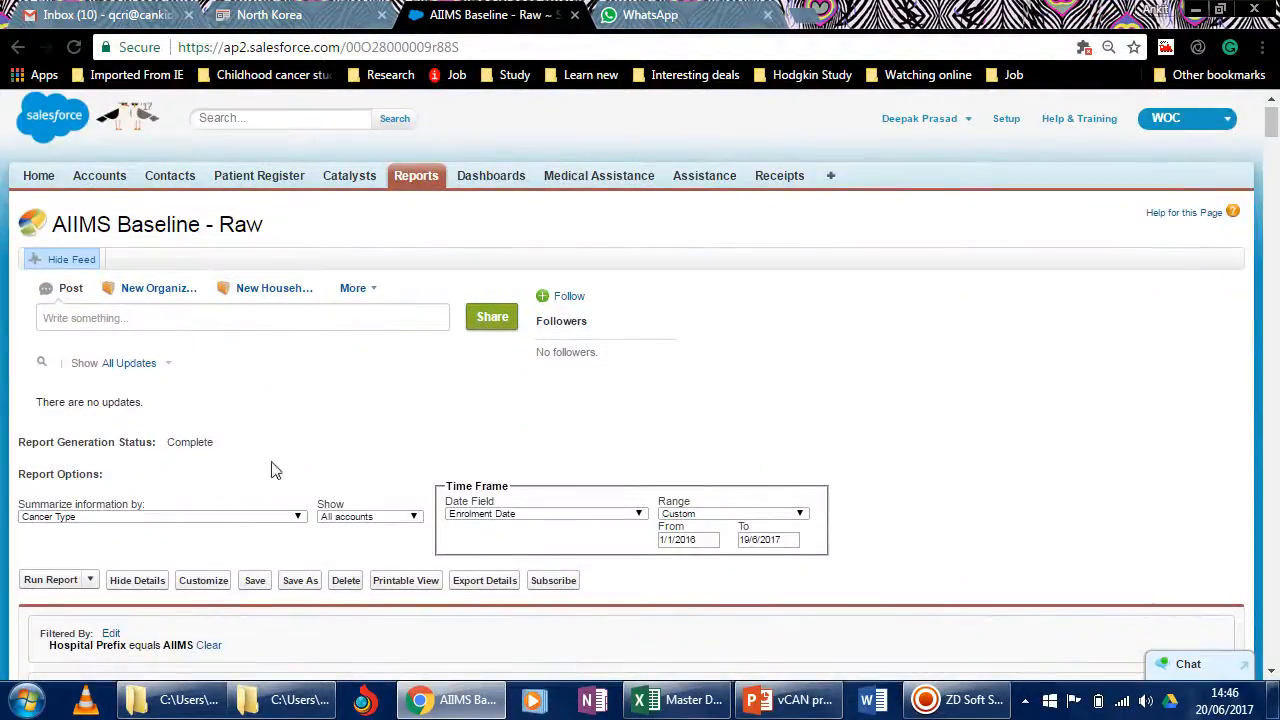
# Hide the patient details in the AIIMS report grouped by cancer type.
pyautogui.scroll(-3, 303, 477)
pyautogui.scroll(1, 315, 420)
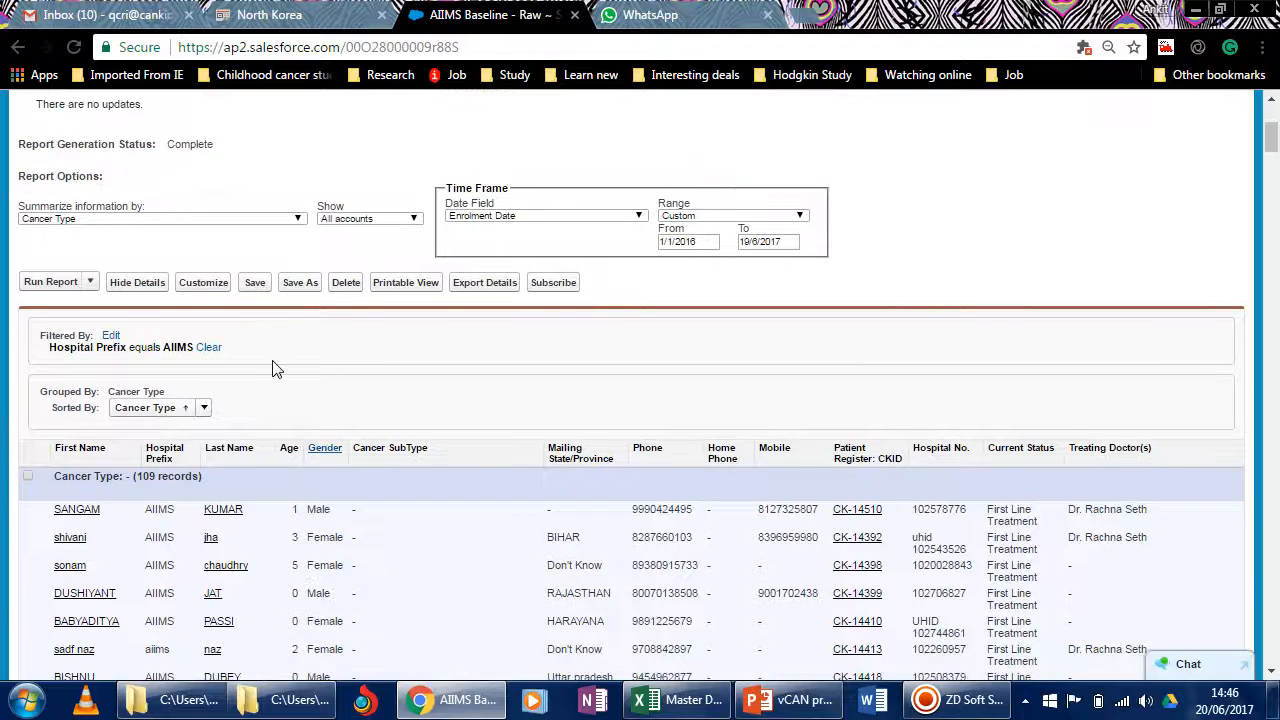
pyautogui.click(137, 284)
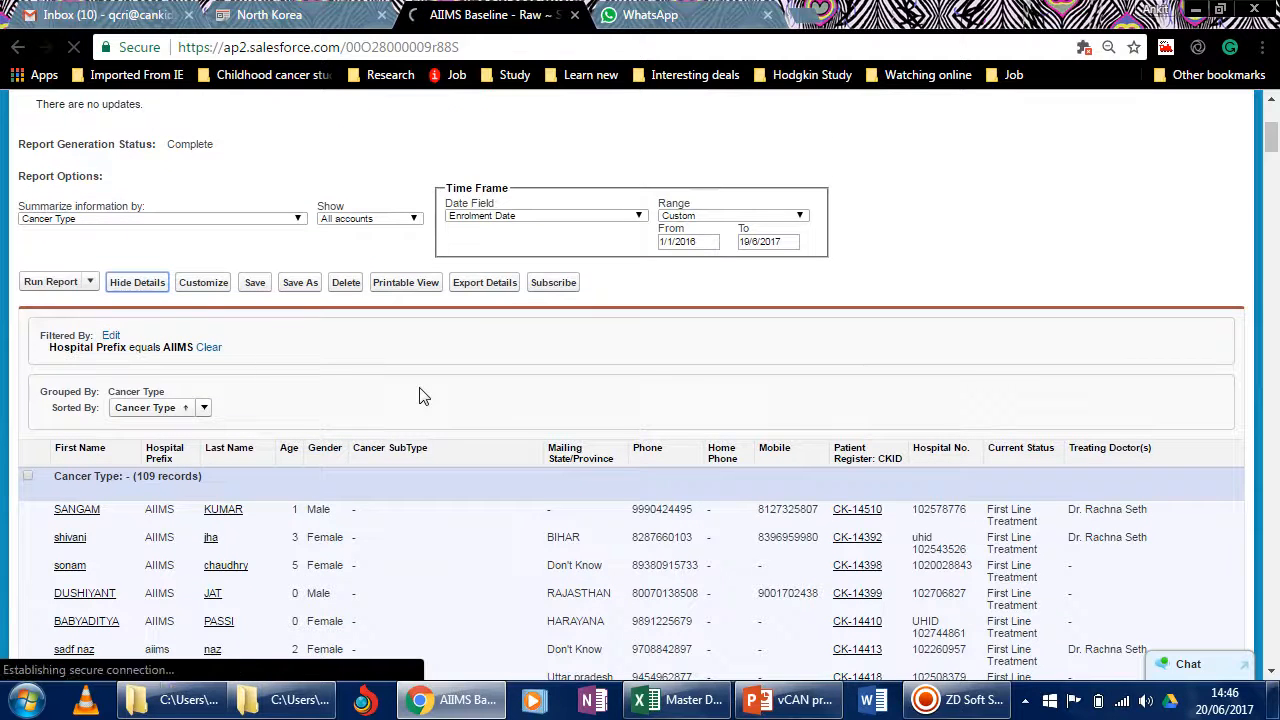
# Examine the AIIMS record totals per cancer type and the start and end dates of the custom enrolment time frame.
pyautogui.scroll(-10, 251, 419)
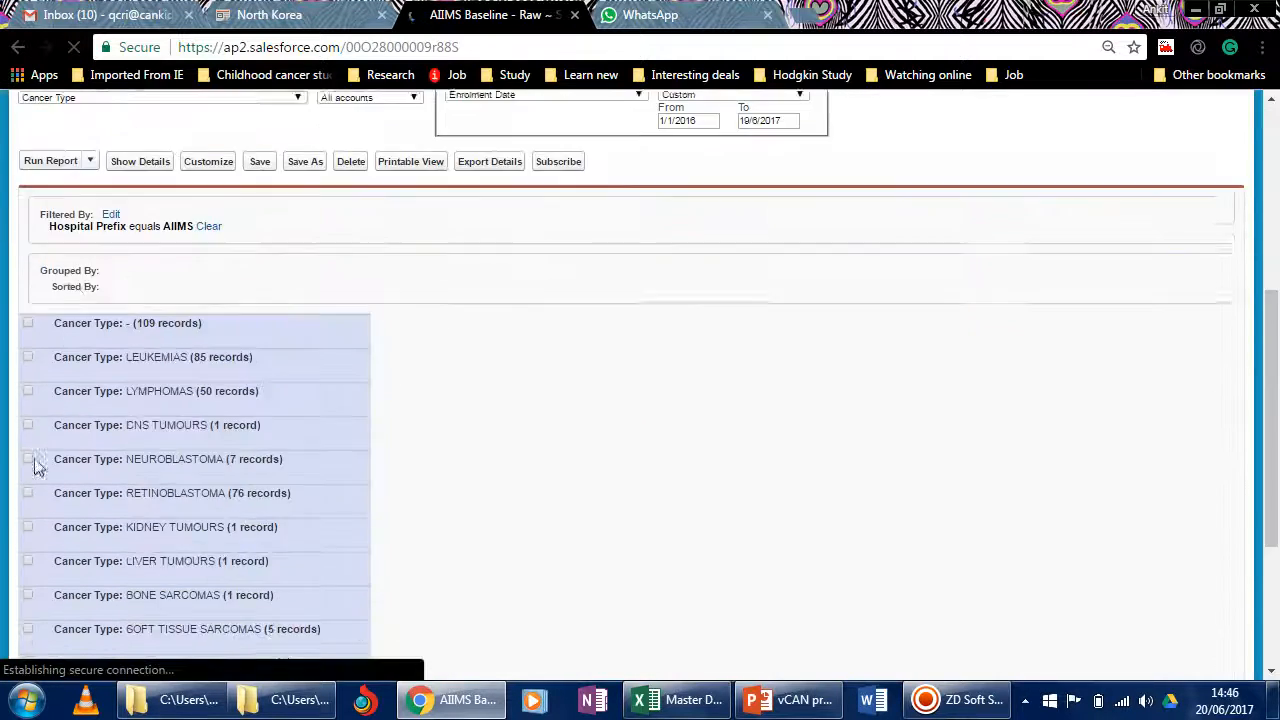
pyautogui.scroll(2, 167, 476)
pyautogui.scroll(-3, 167, 476)
pyautogui.scroll(4, 185, 470)
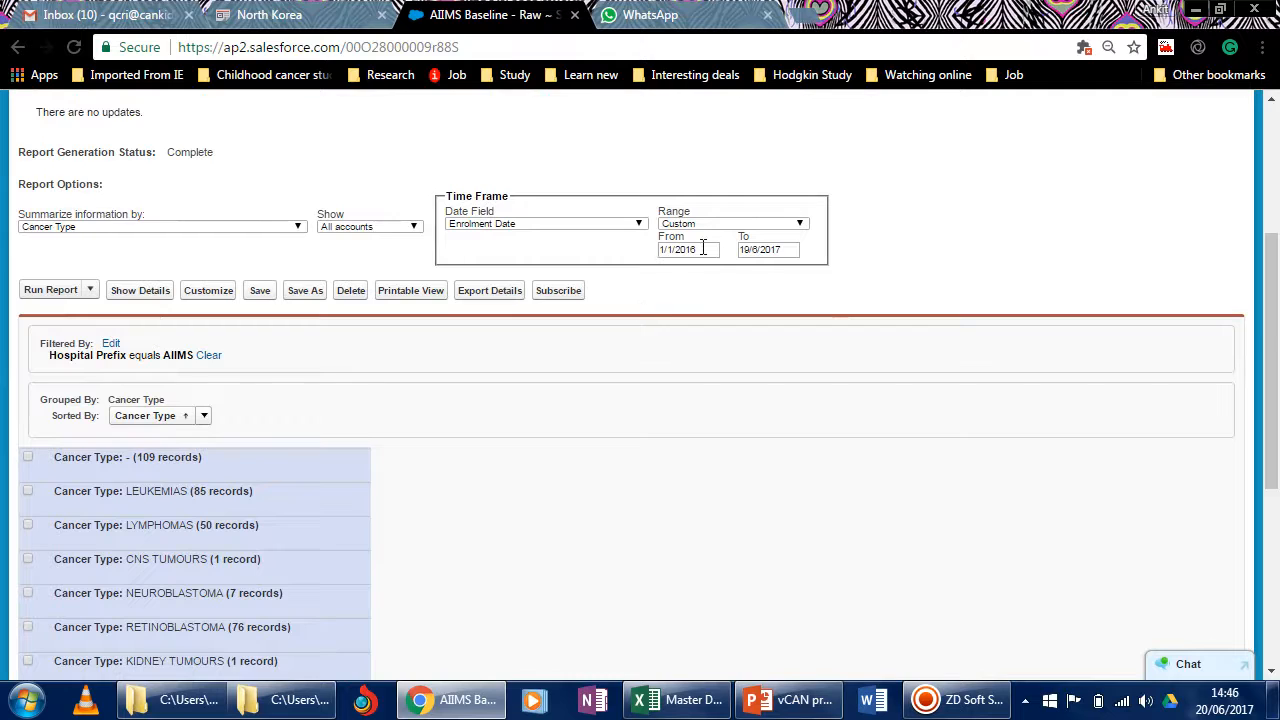
pyautogui.click(703, 248)
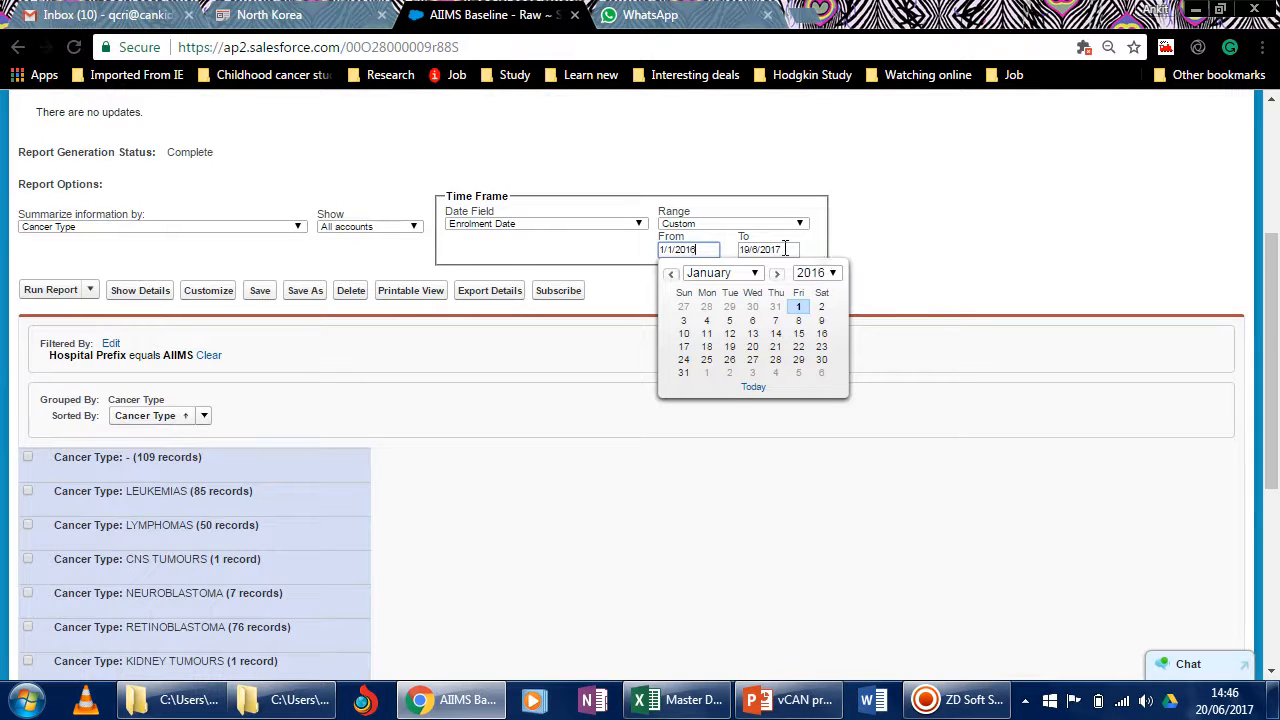
pyautogui.click(785, 249)
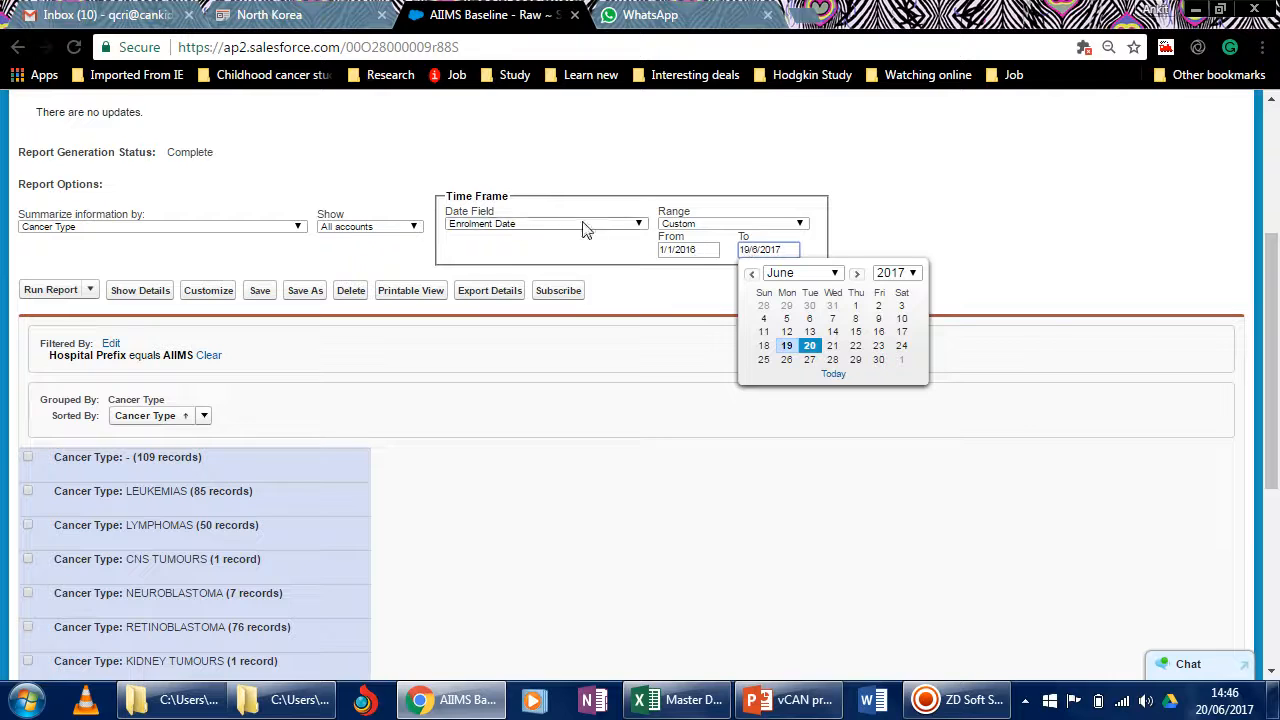
pyautogui.click(702, 251)
pyautogui.click(786, 249)
pyautogui.scroll(-4, 277, 457)
pyautogui.scroll(3, 232, 550)
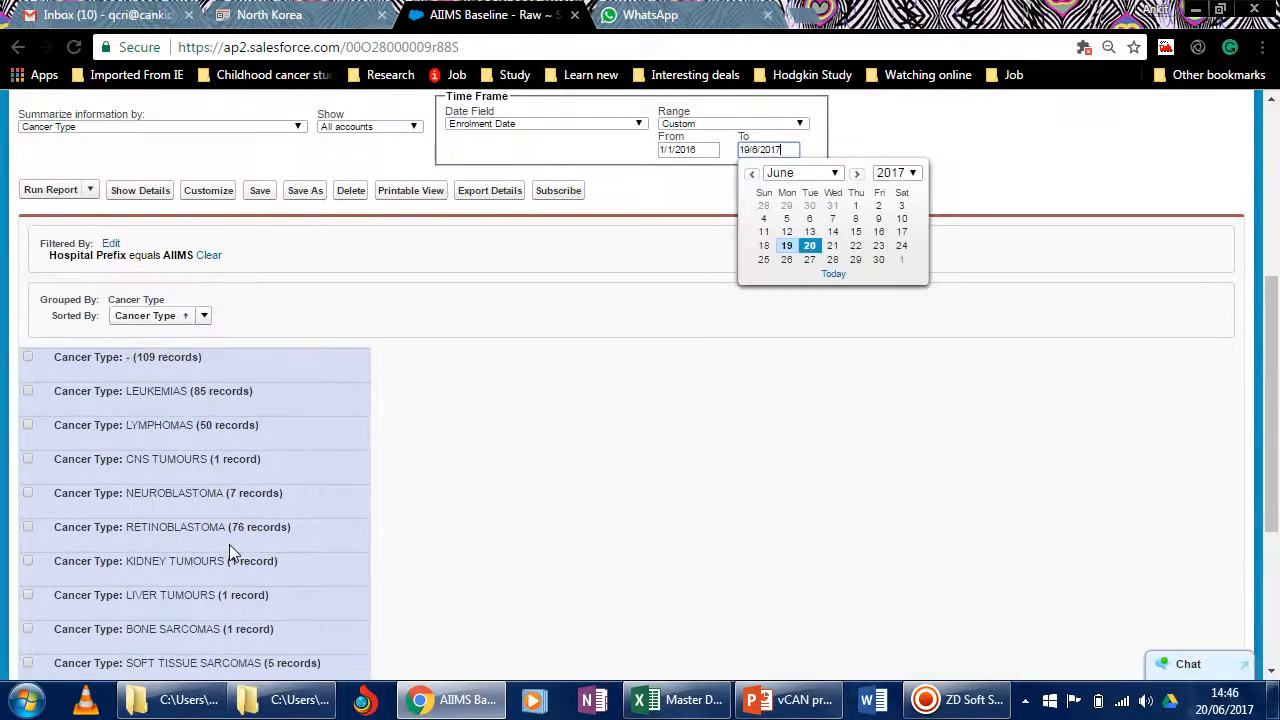
pyautogui.scroll(2, 232, 544)
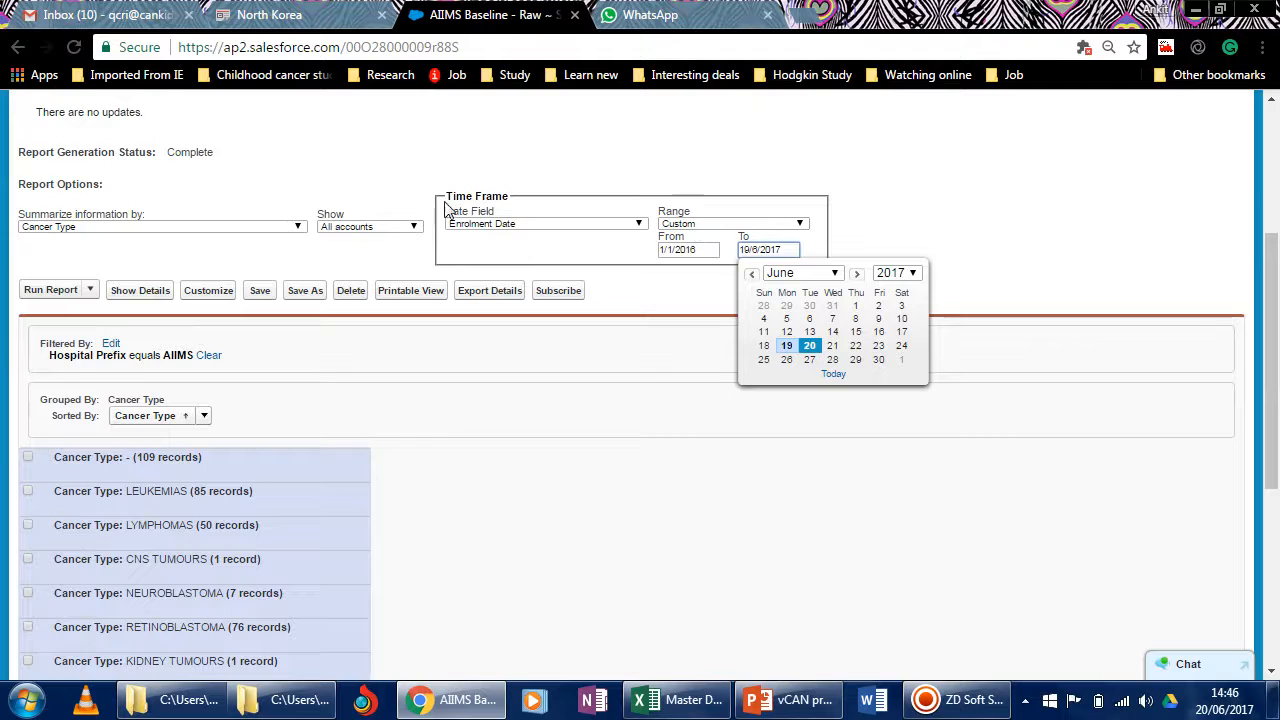
# Summarize the AIIMS Baseline - Raw report by Enrolment Date and rerun it.
pyautogui.click(298, 228)
pyautogui.moveTo(300, 443); pyautogui.dragTo(320, 340)
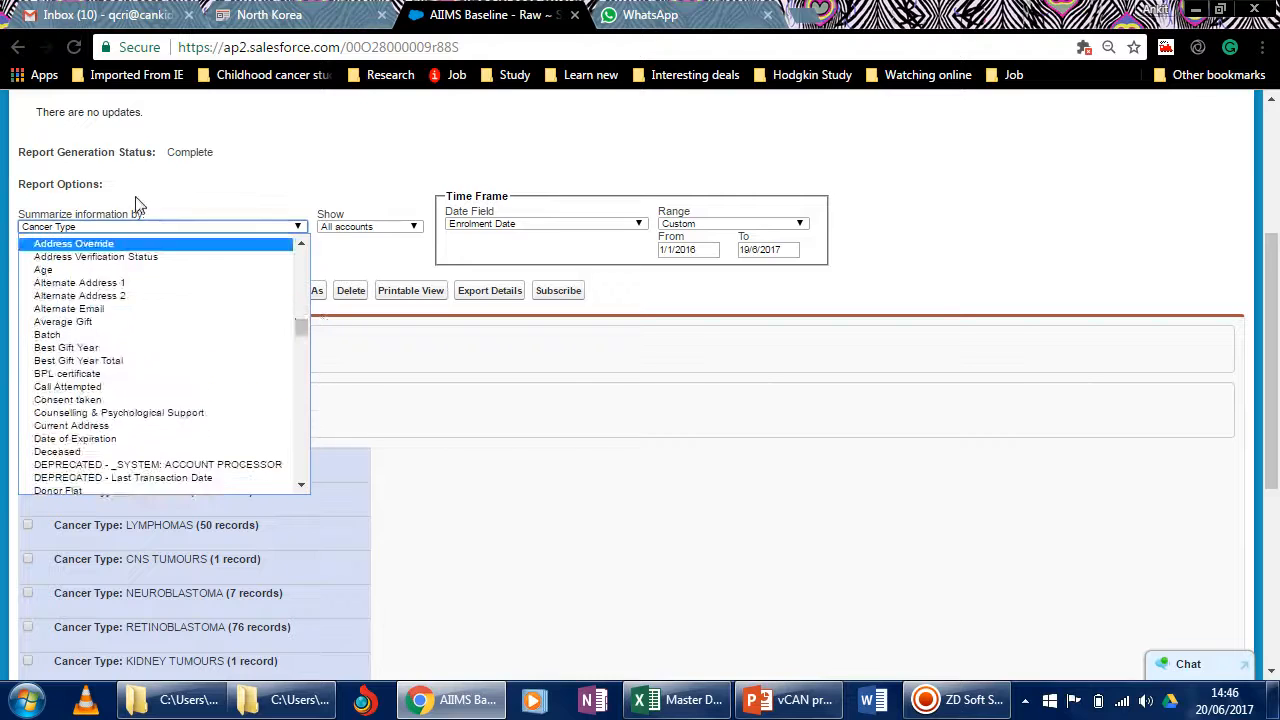
pyautogui.click(116, 226)
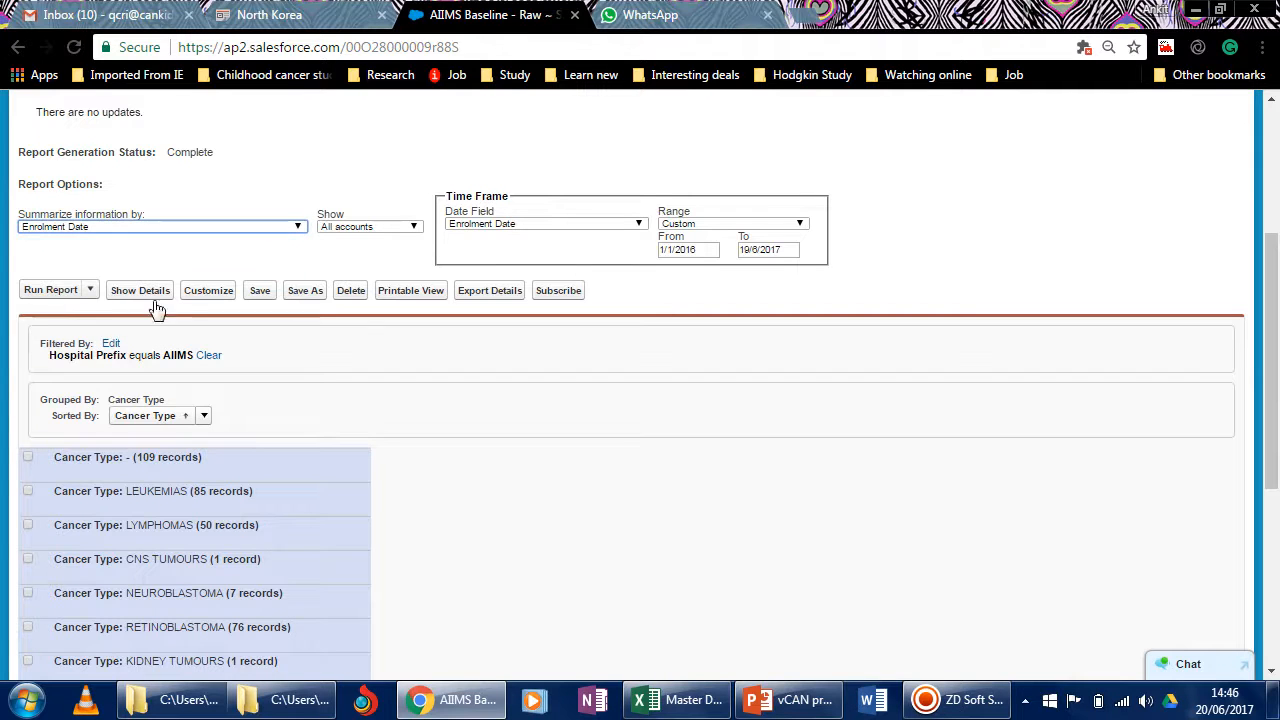
pyautogui.click(55, 290)
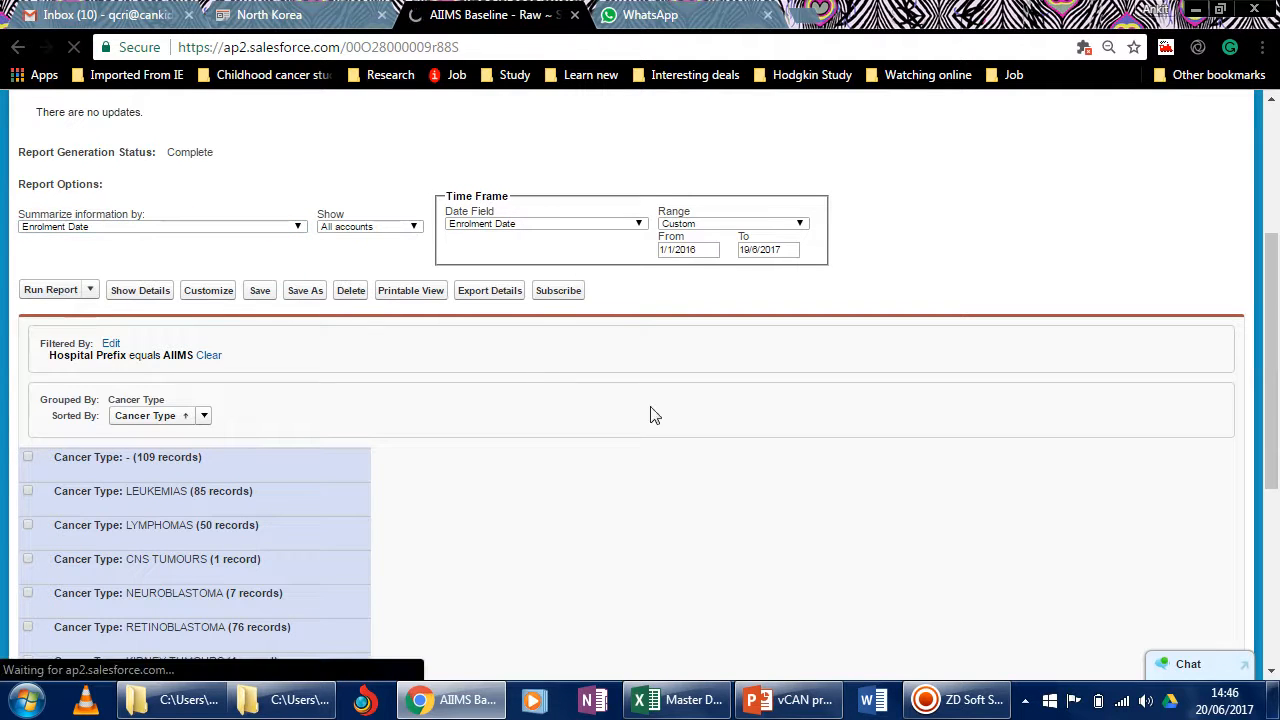
# Check the monthly enrolment totals up to June 2017 and show the patient details in the AIIMS report.
pyautogui.scroll(-10, 631, 443)
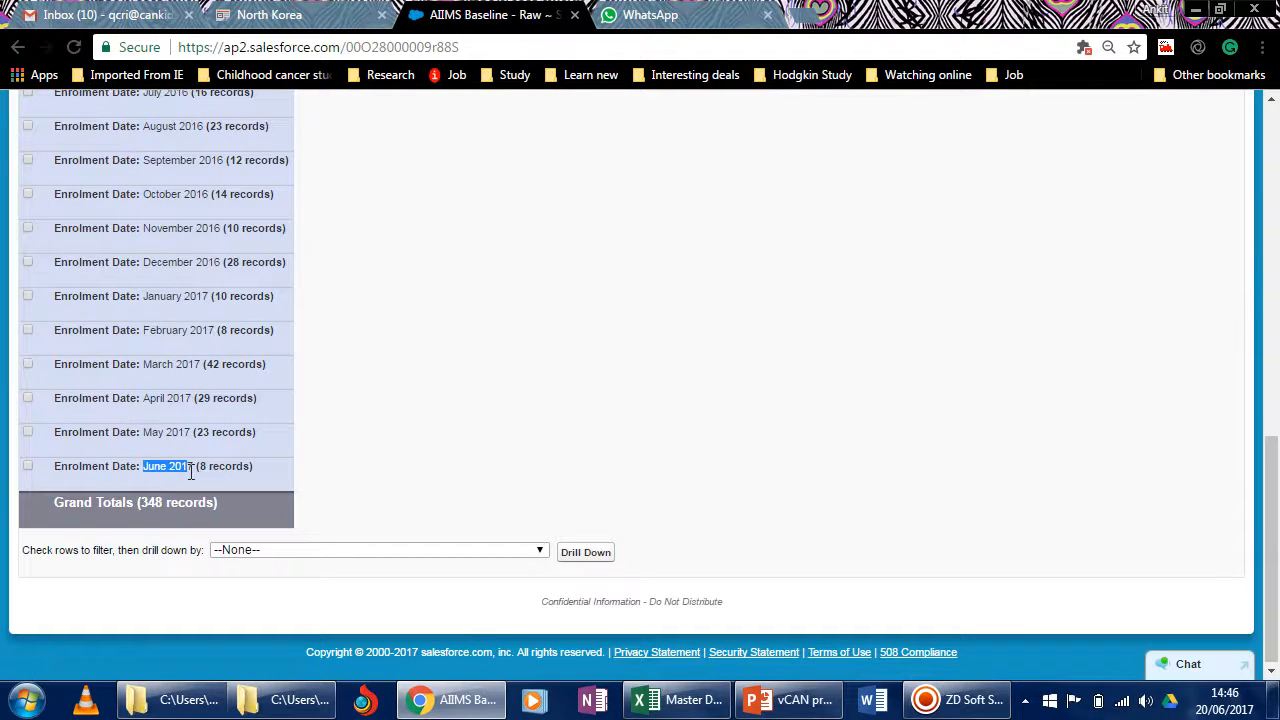
pyautogui.moveTo(199, 467); pyautogui.dragTo(232, 470)
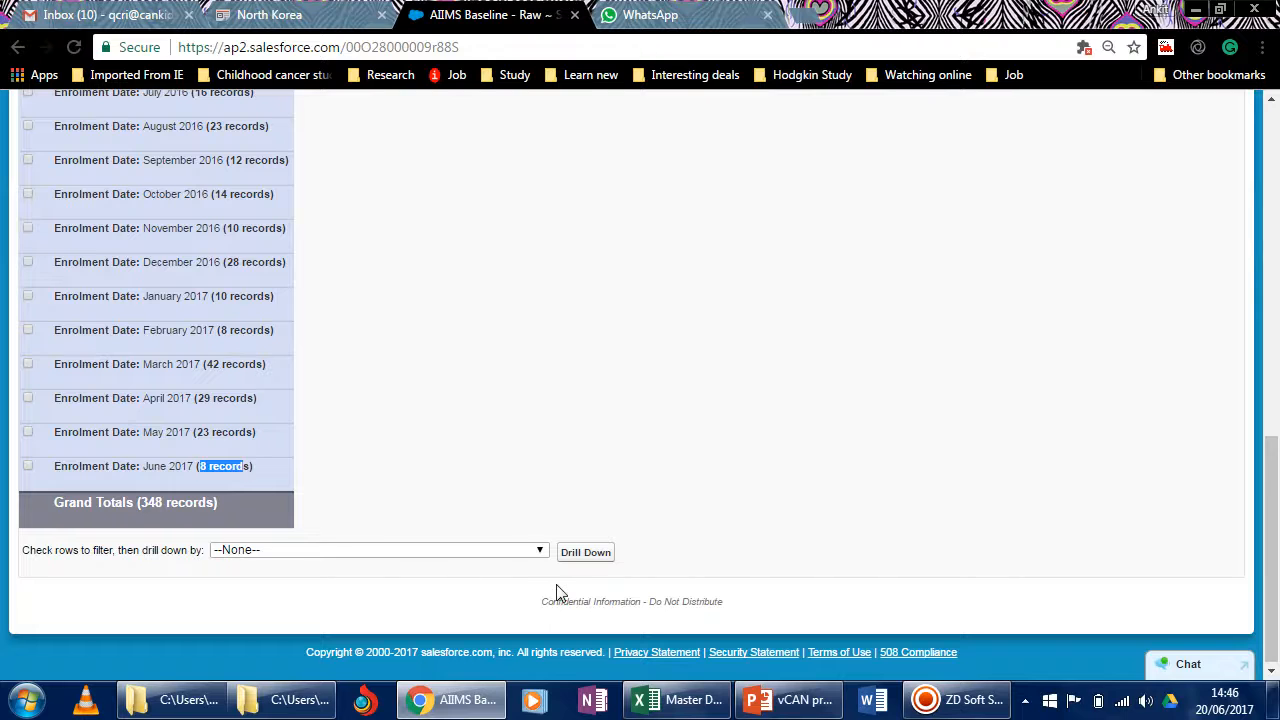
pyautogui.scroll(7, 557, 592)
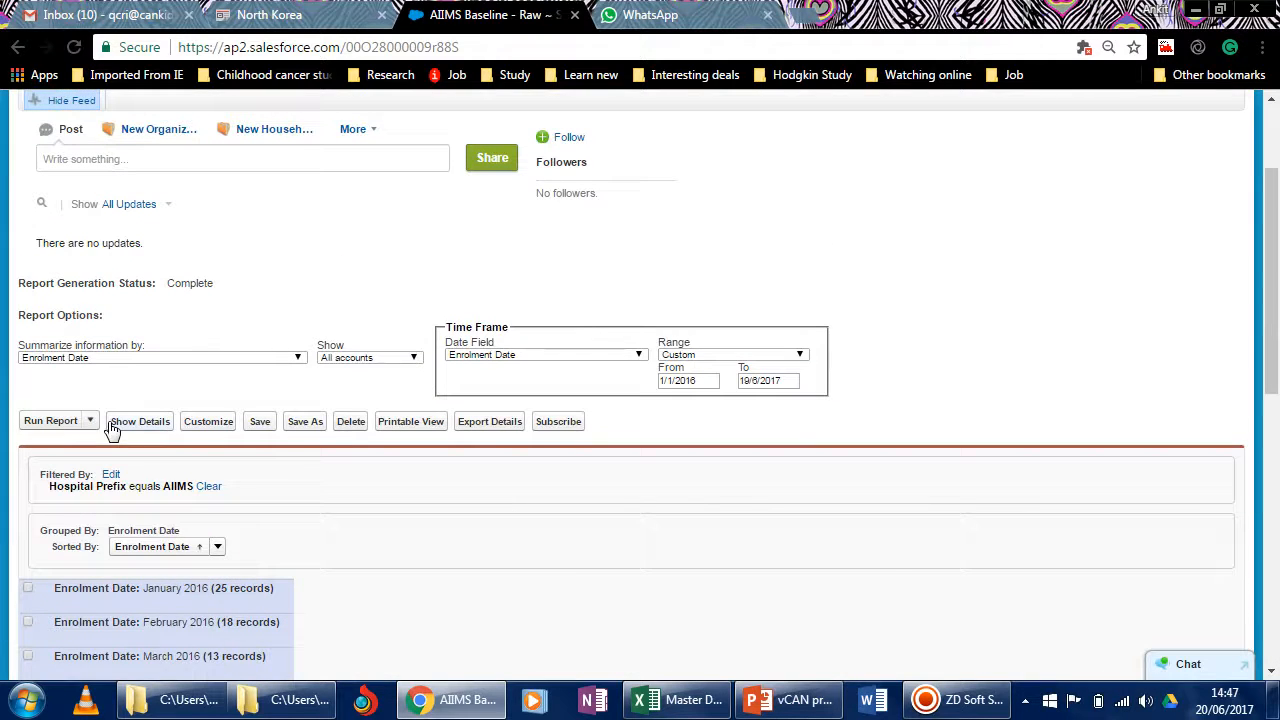
pyautogui.click(148, 428)
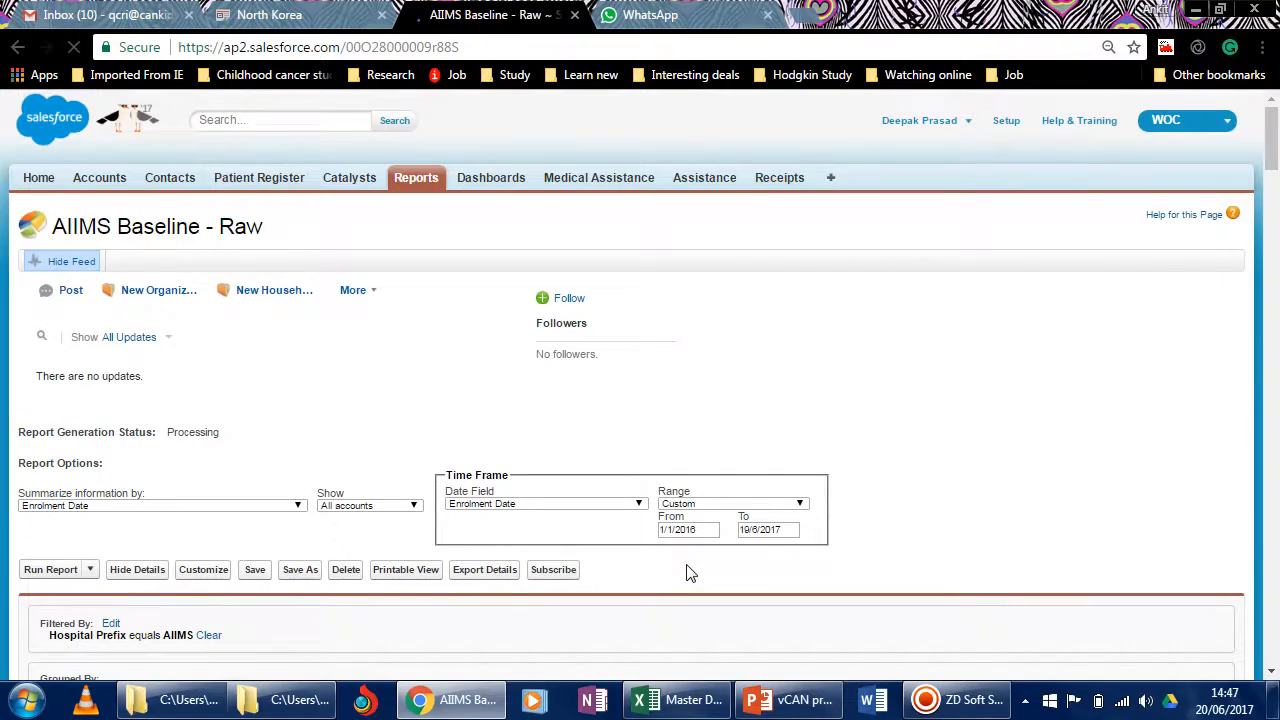
# Look through the AIIMS patient records grouped by enrolment month.
pyautogui.scroll(-15, 688, 572)
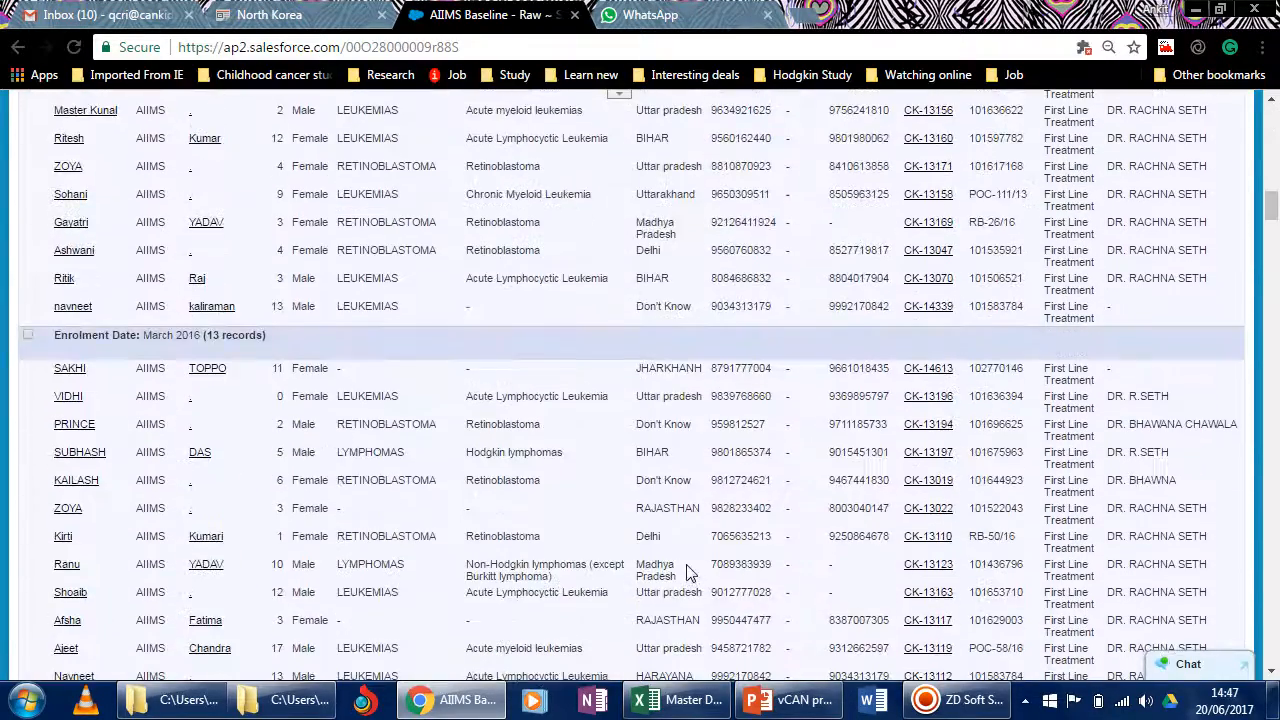
pyautogui.scroll(-10, 153, 345)
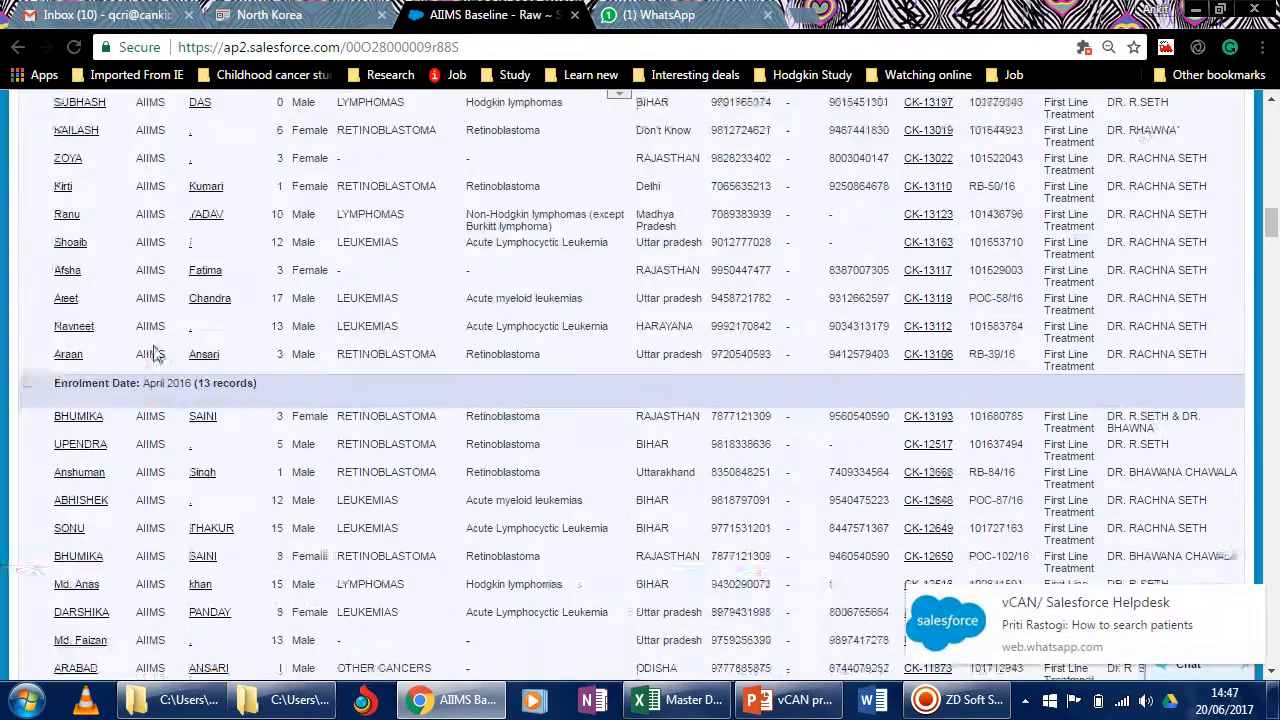
pyautogui.scroll(-10, 153, 352)
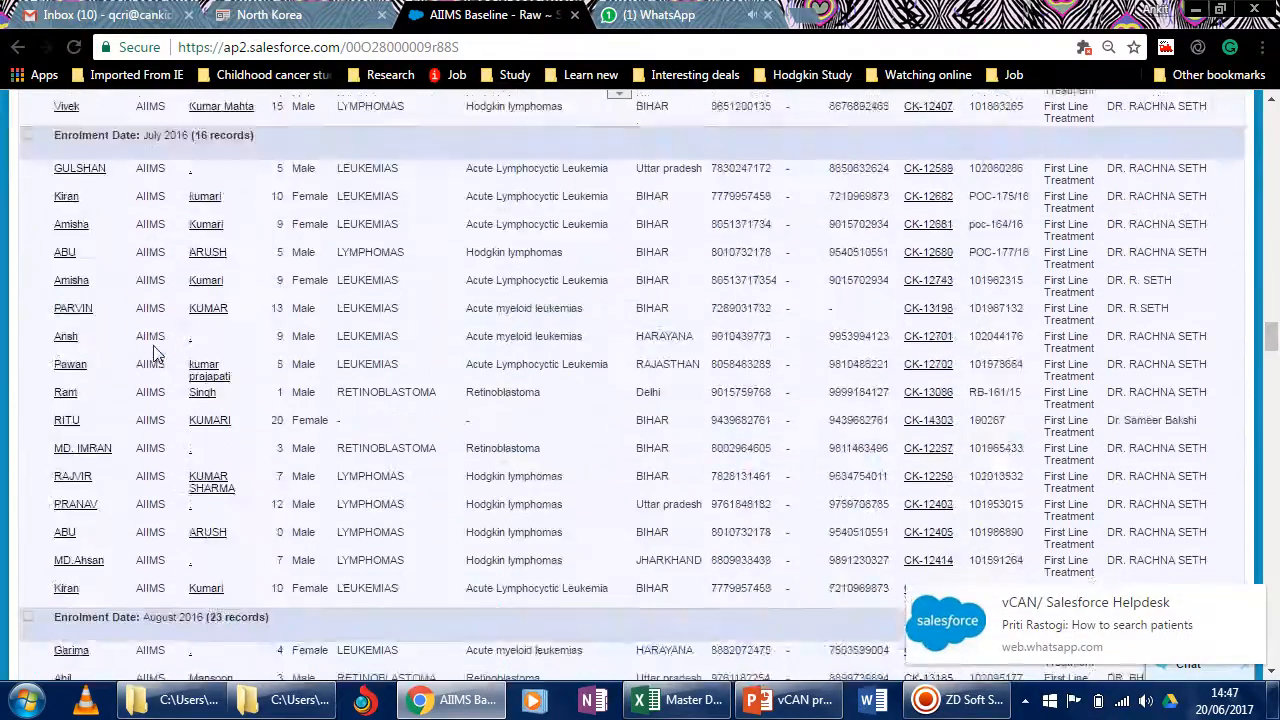
pyautogui.scroll(-12, 153, 352)
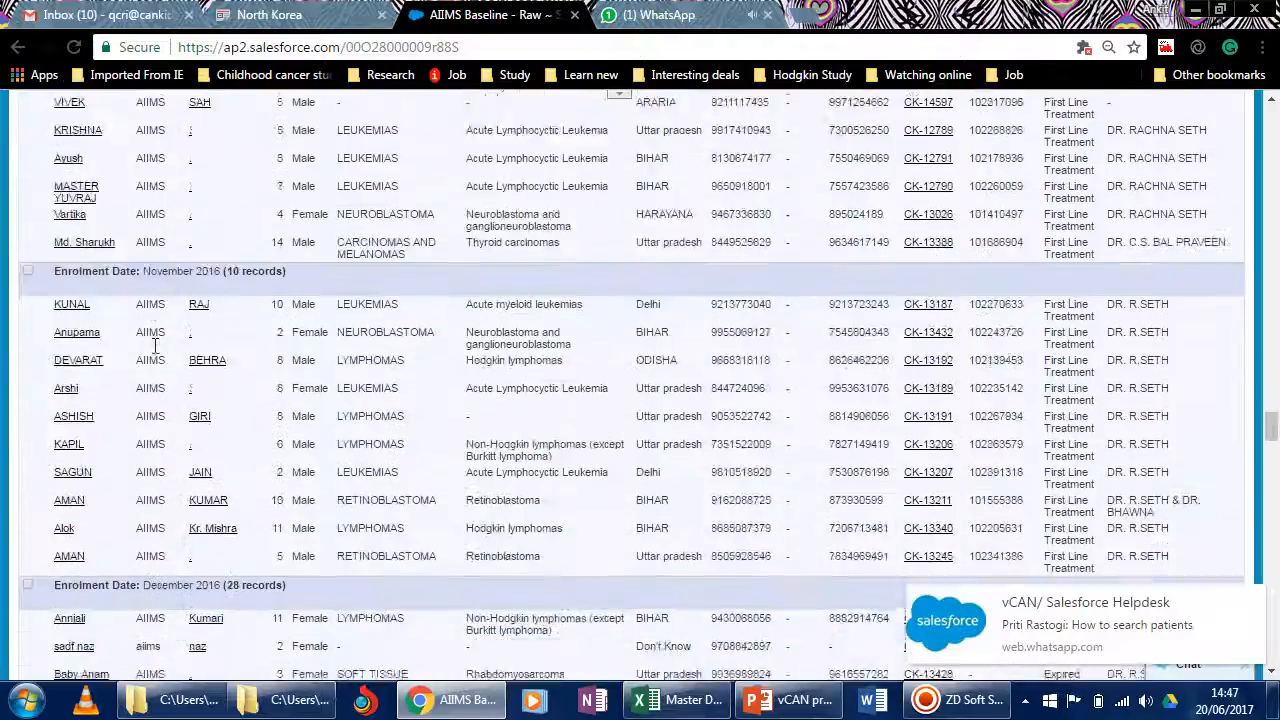
pyautogui.scroll(6, 415, 386)
pyautogui.scroll(15, 415, 386)
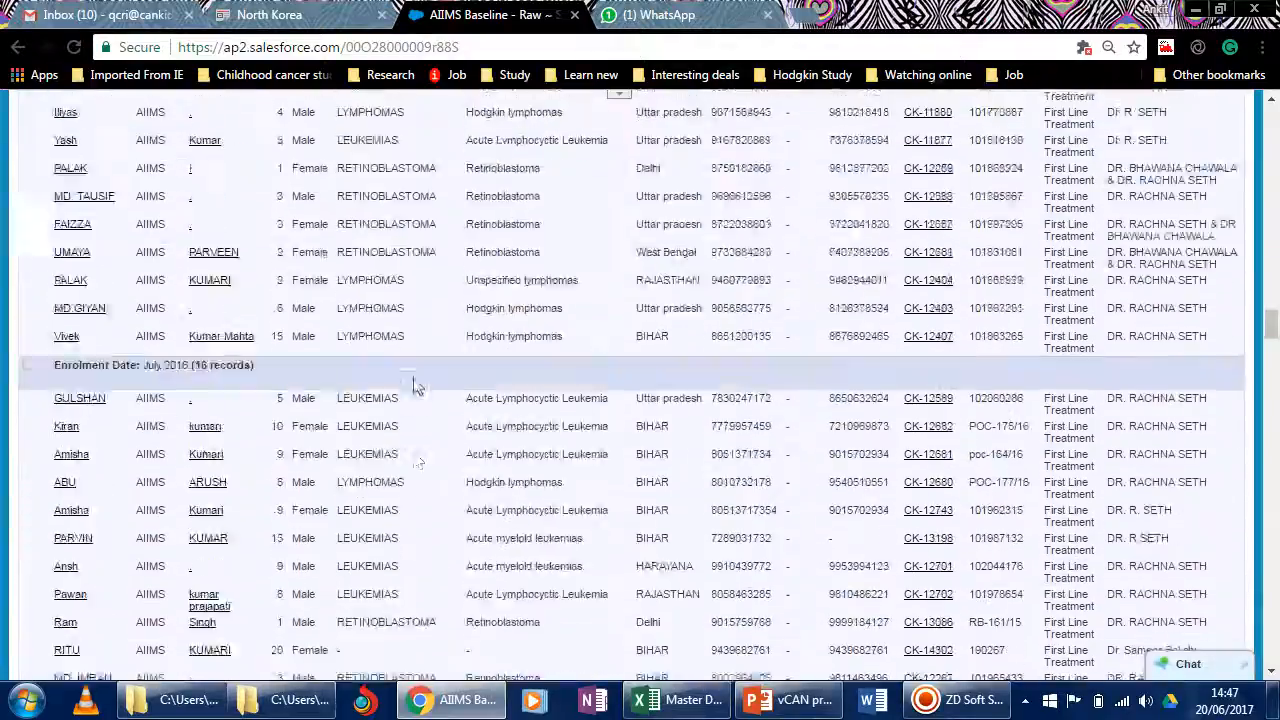
pyautogui.scroll(15, 418, 387)
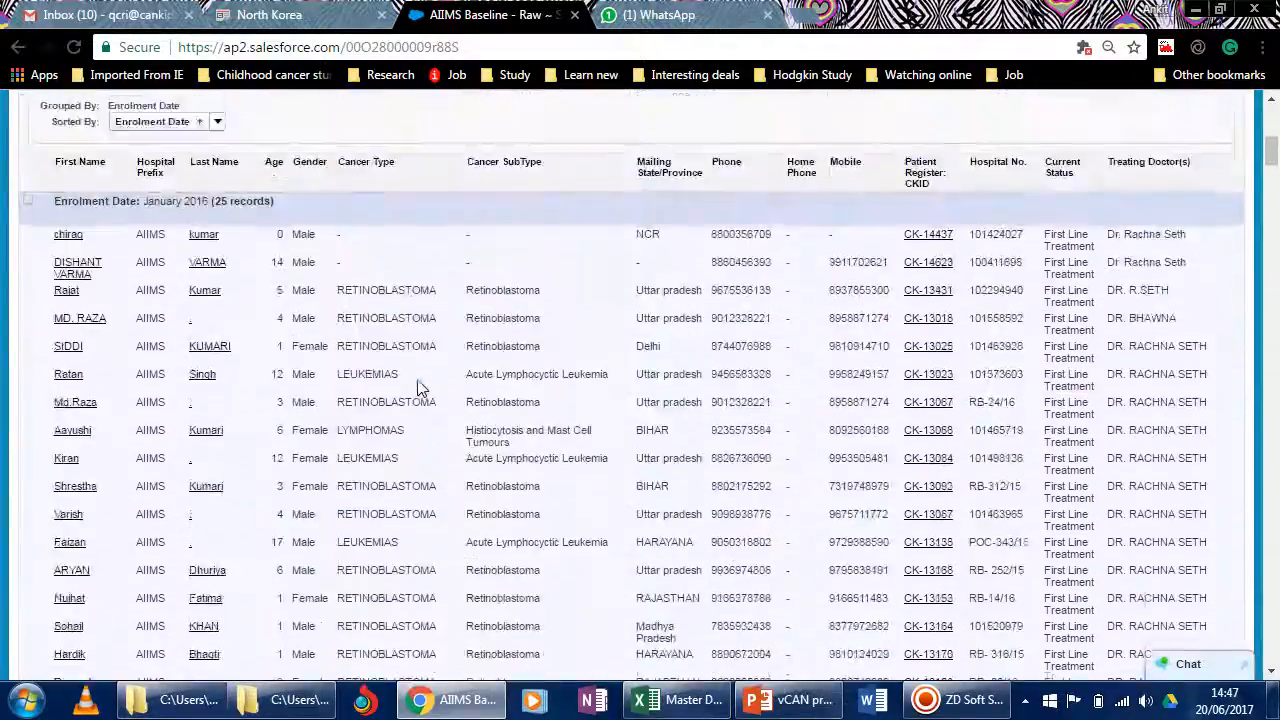
pyautogui.scroll(-4, 418, 387)
pyautogui.scroll(3, 418, 385)
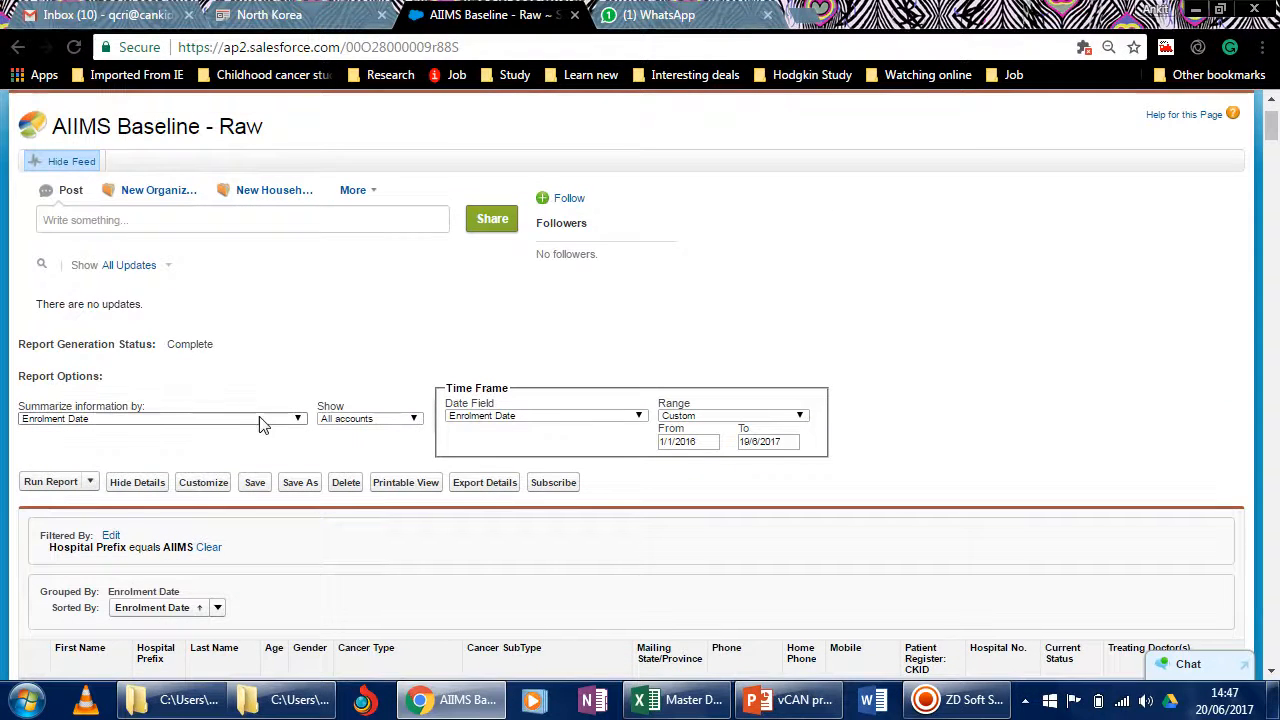
# Try to summarize the AIIMS Baseline - Raw report by Mailing State/Province and rerun it.
pyautogui.click(260, 421)
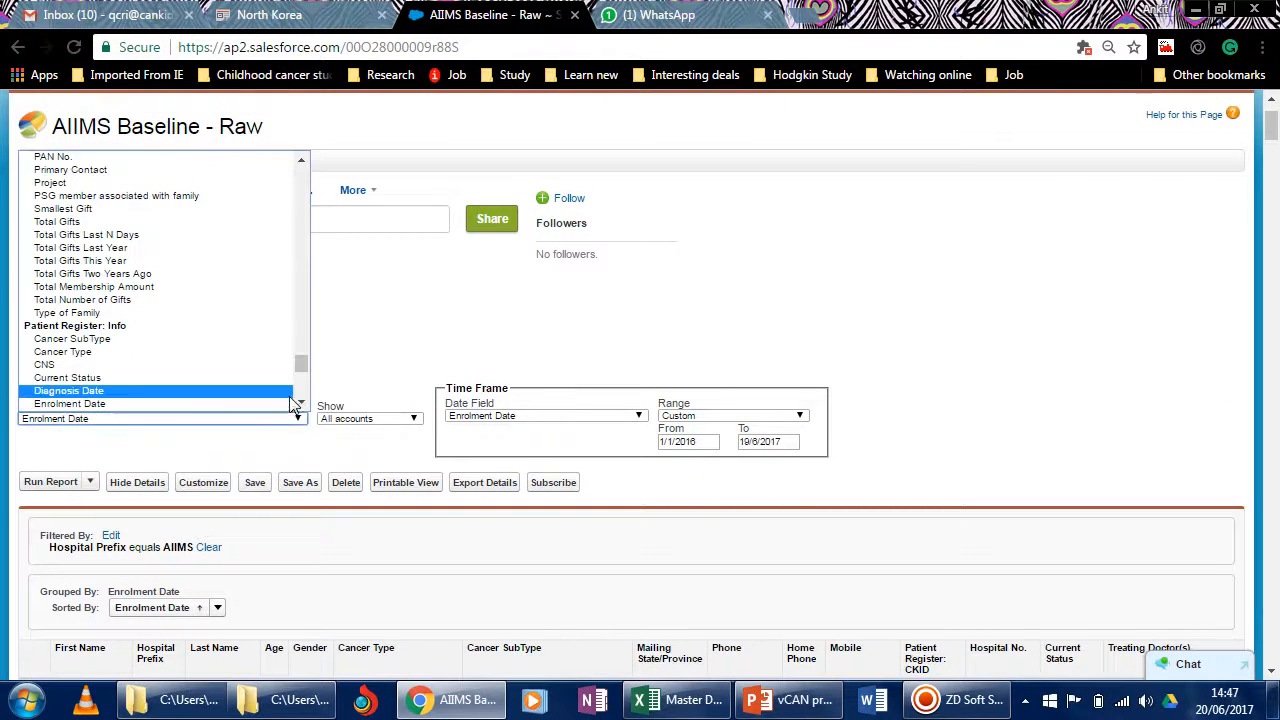
pyautogui.scroll(-5, 300, 390)
pyautogui.moveTo(301, 380); pyautogui.dragTo(322, 180)
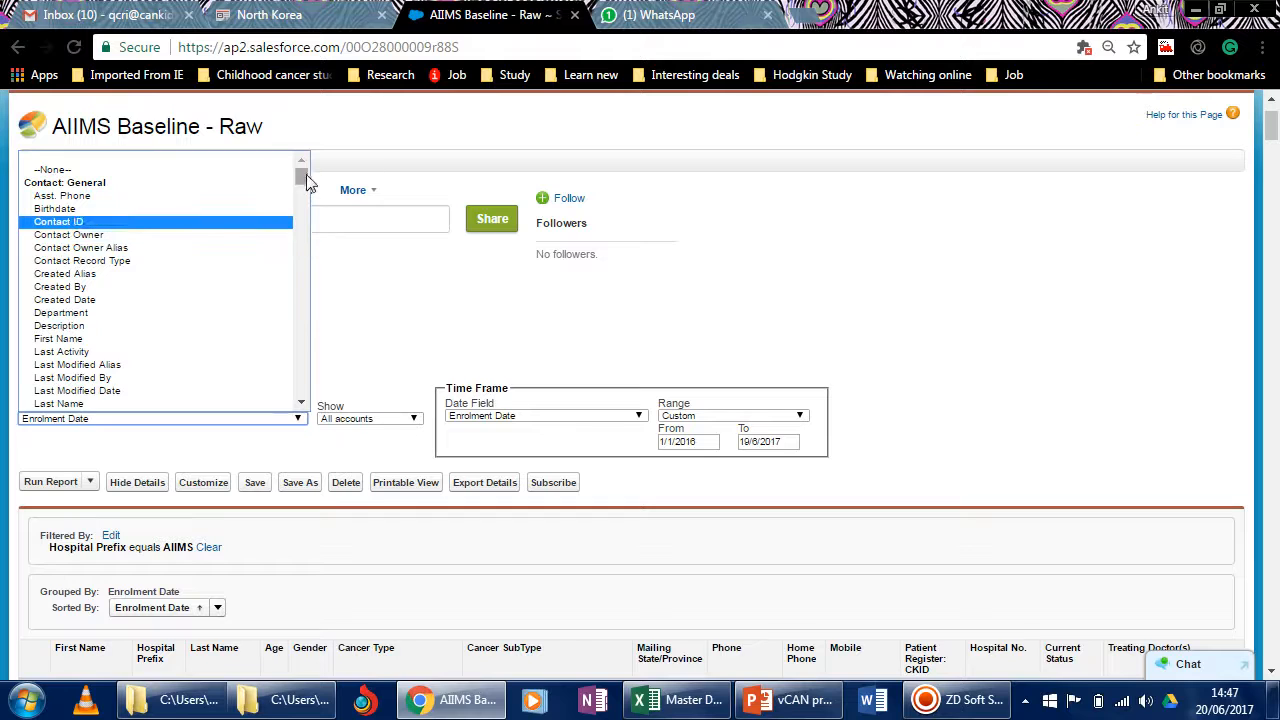
pyautogui.moveTo(303, 188); pyautogui.dragTo(307, 381)
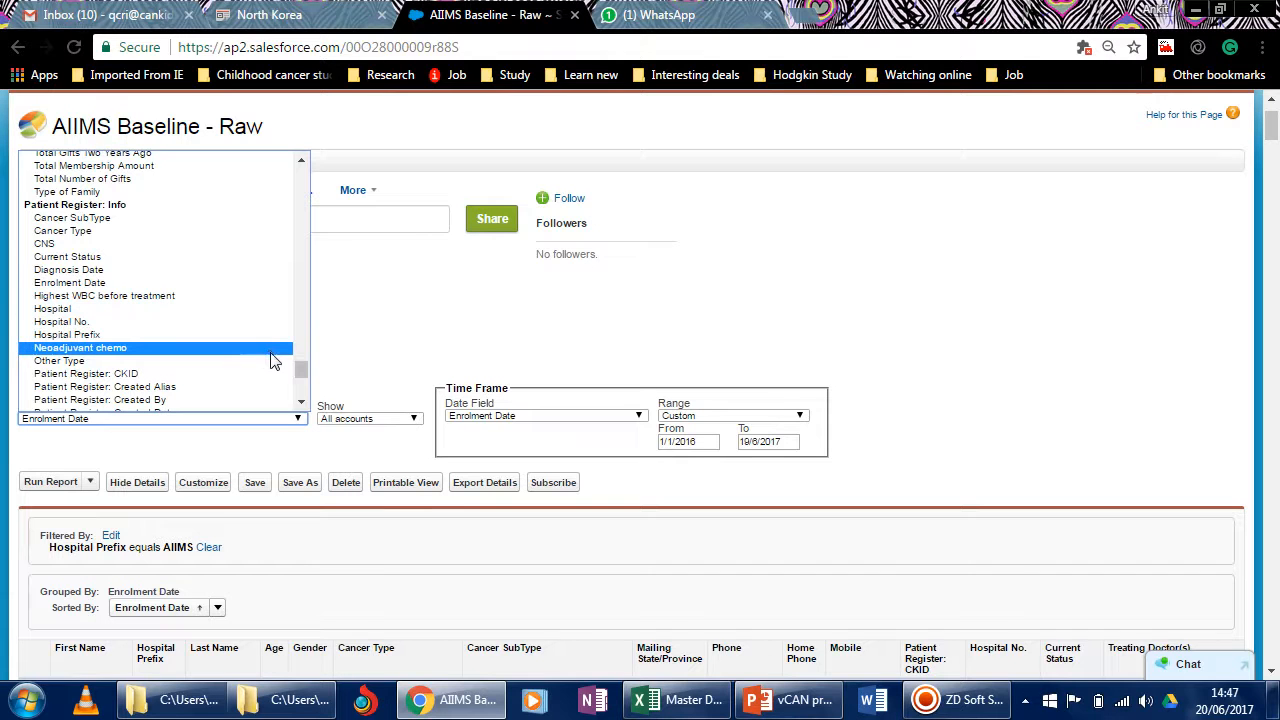
pyautogui.moveTo(303, 368); pyautogui.dragTo(313, 205)
pyautogui.click(120, 299)
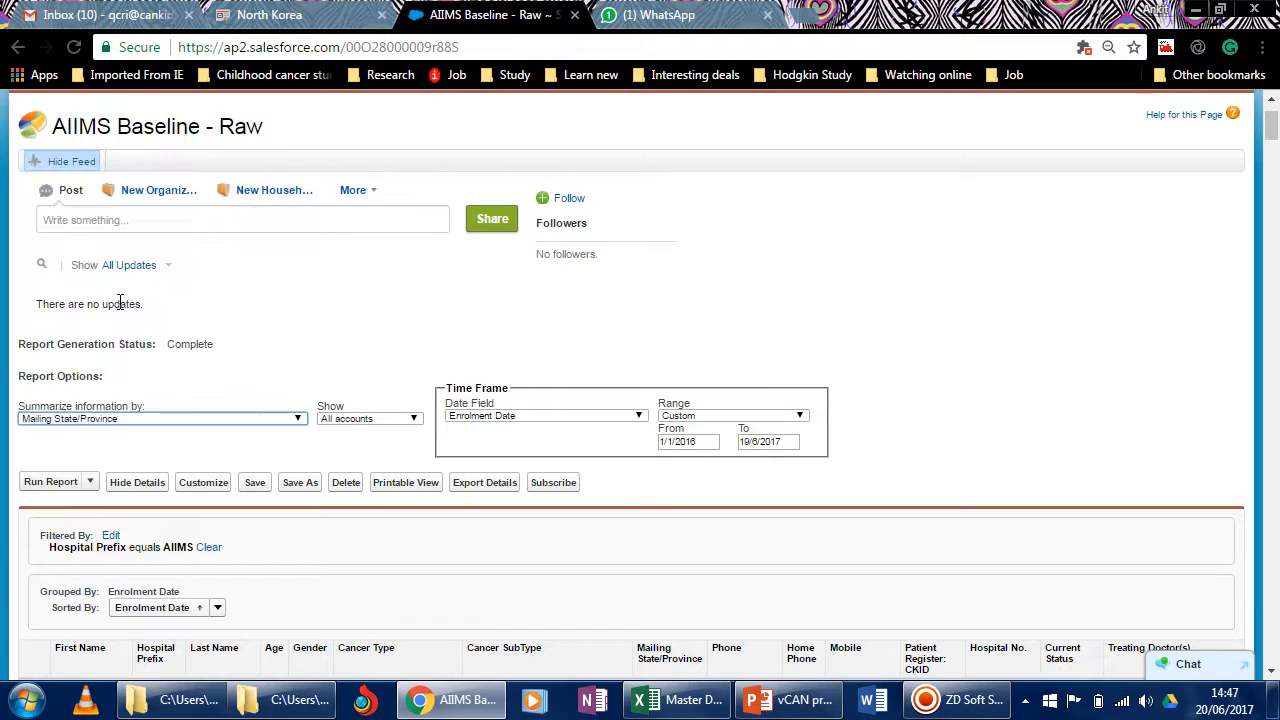
pyautogui.click(50, 483)
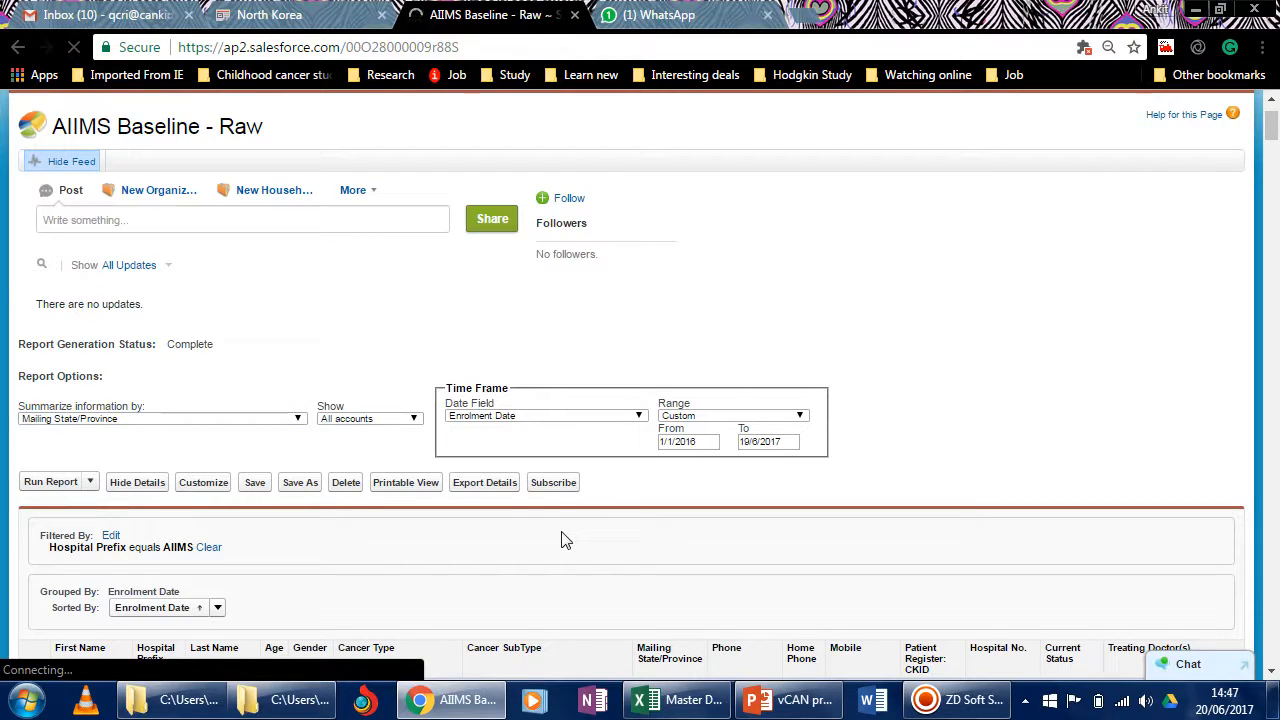
# Check the From and To dates of the AIIMS report's enrolment date range.
pyautogui.scroll(-3, 563, 540)
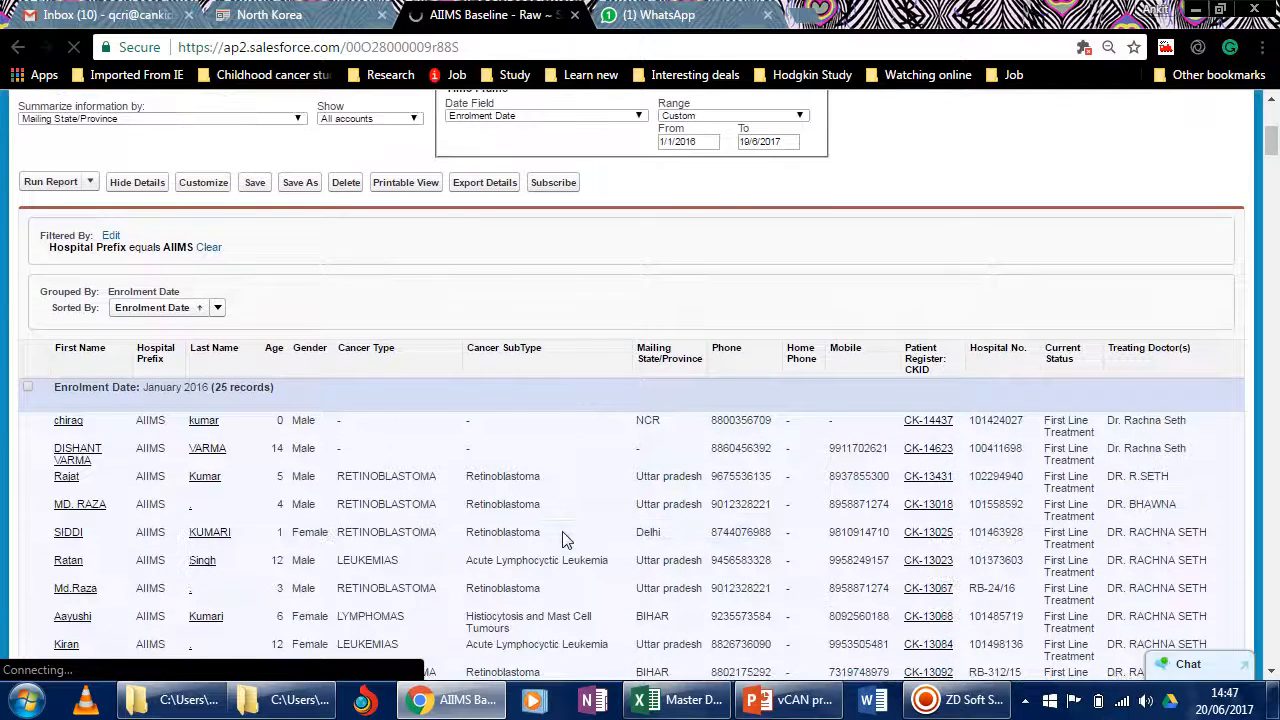
pyautogui.click(702, 143)
pyautogui.click(788, 141)
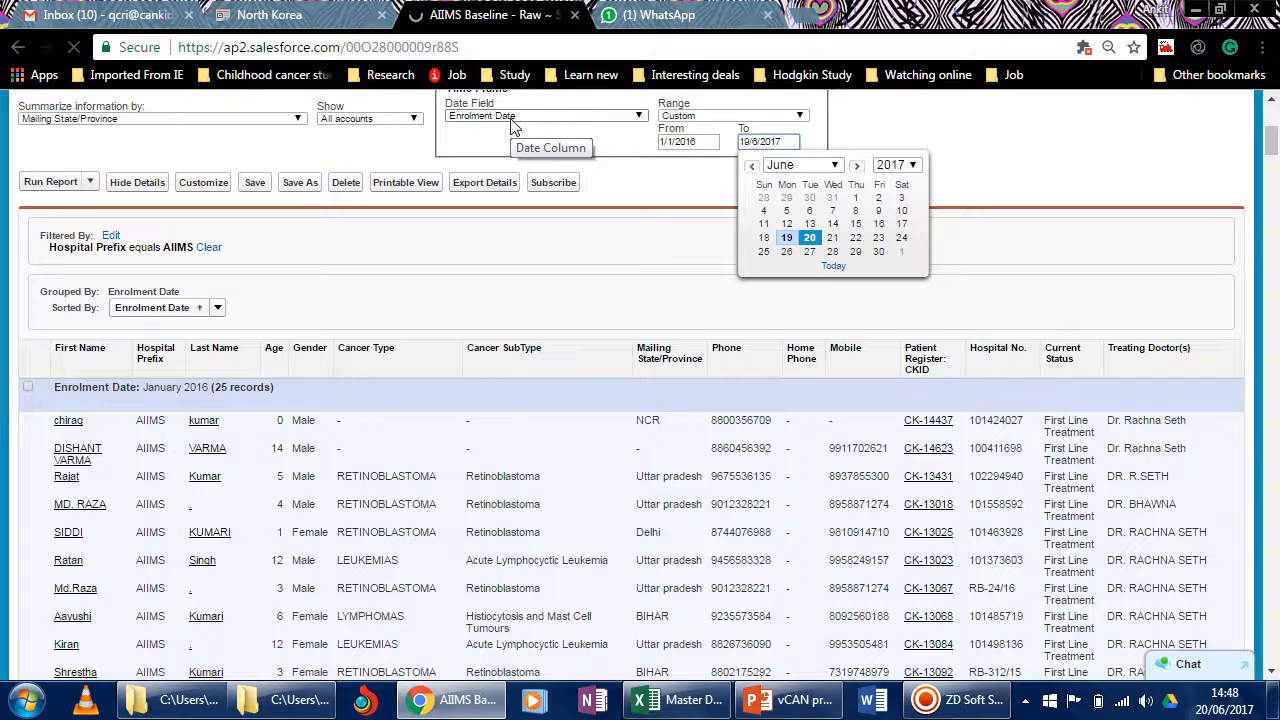
pyautogui.click(707, 143)
pyautogui.click(767, 143)
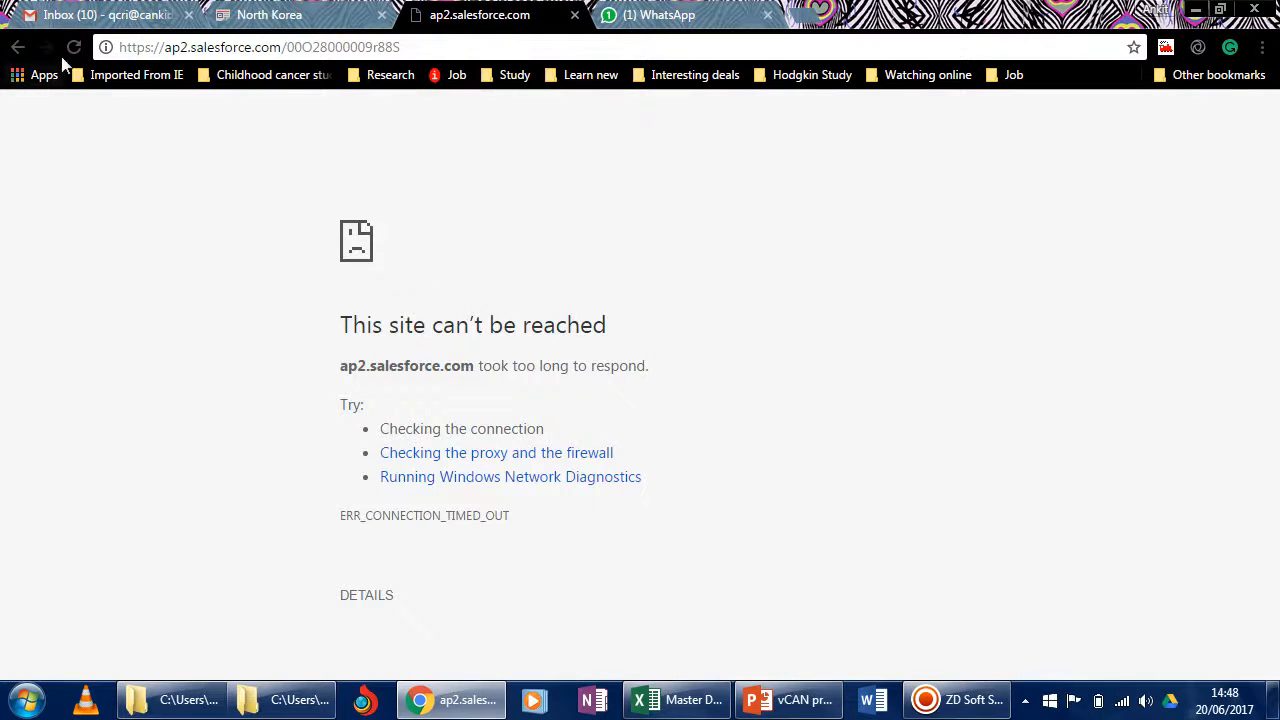
# Reload the AIIMS Baseline - Raw report page.
pyautogui.click(74, 47)
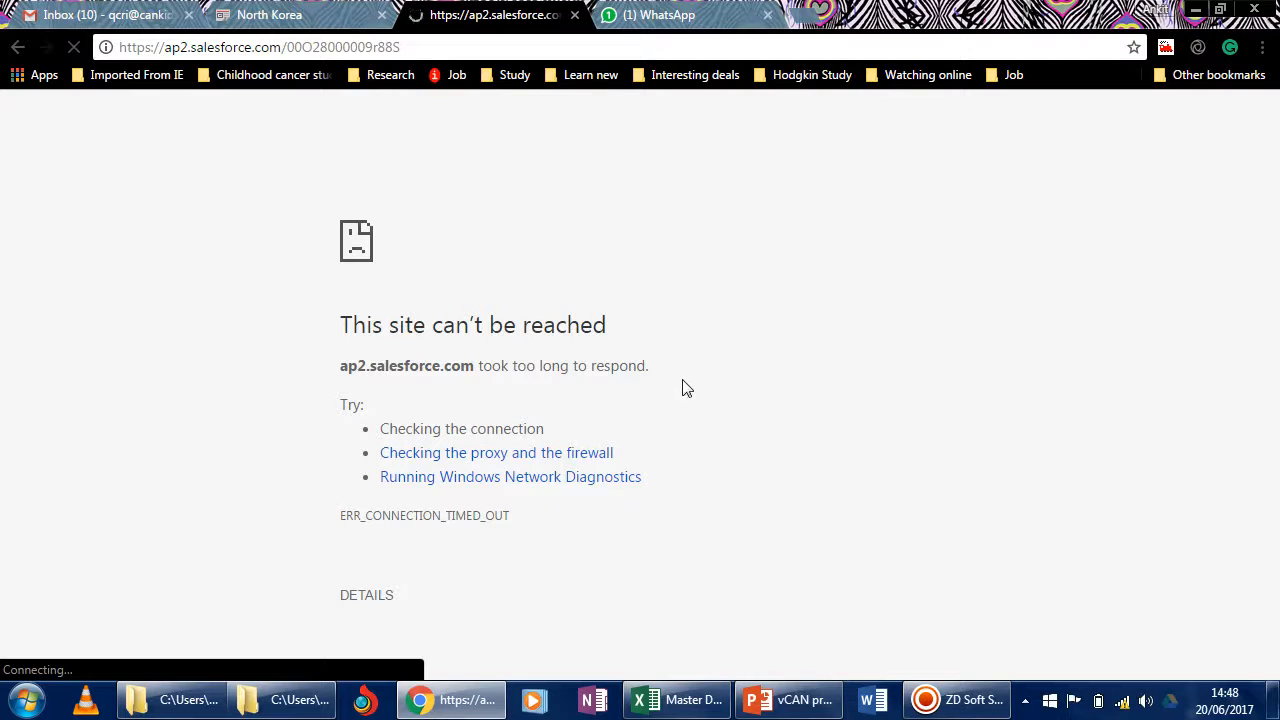
pyautogui.moveTo(1124, 704)
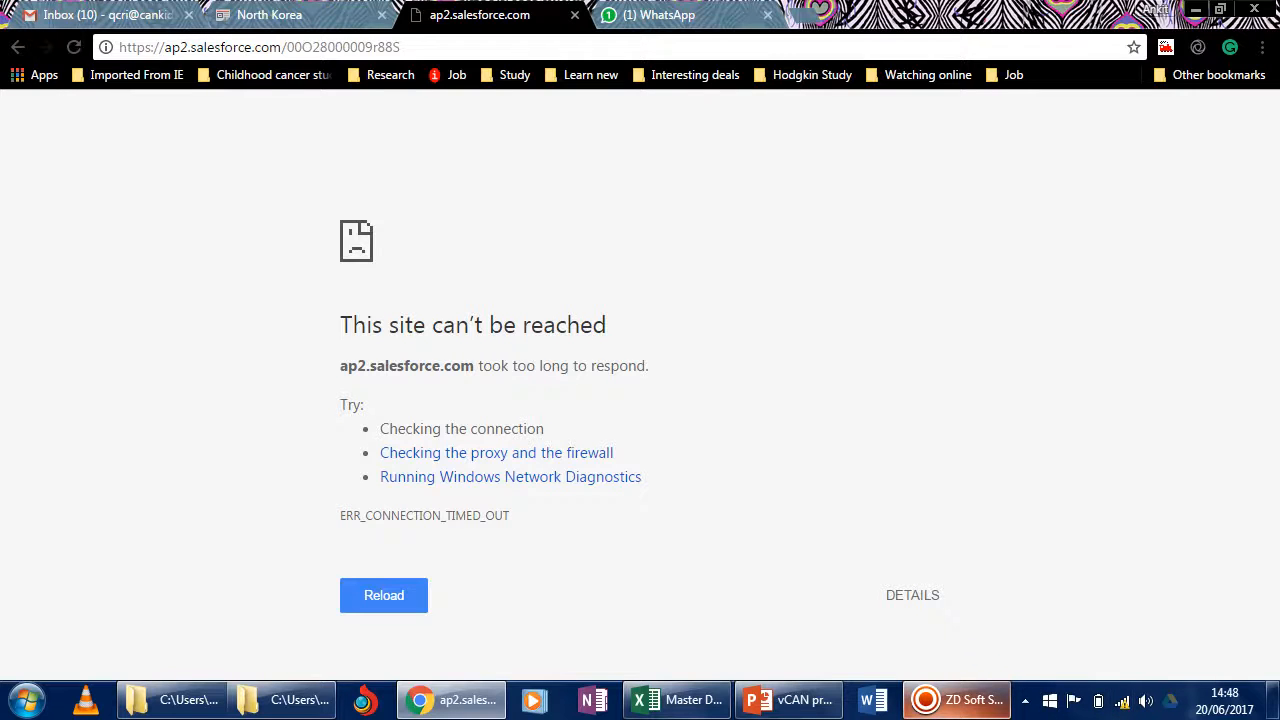
pyautogui.click(955, 700)
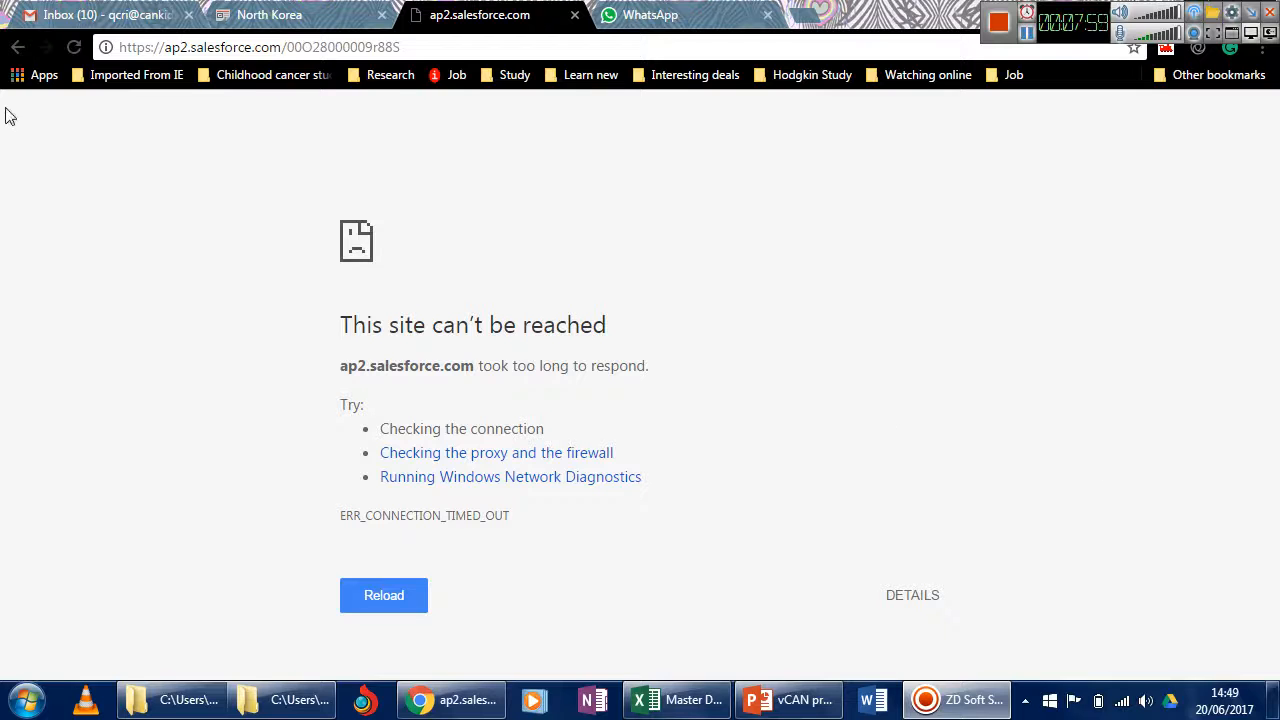
pyautogui.click(75, 50)
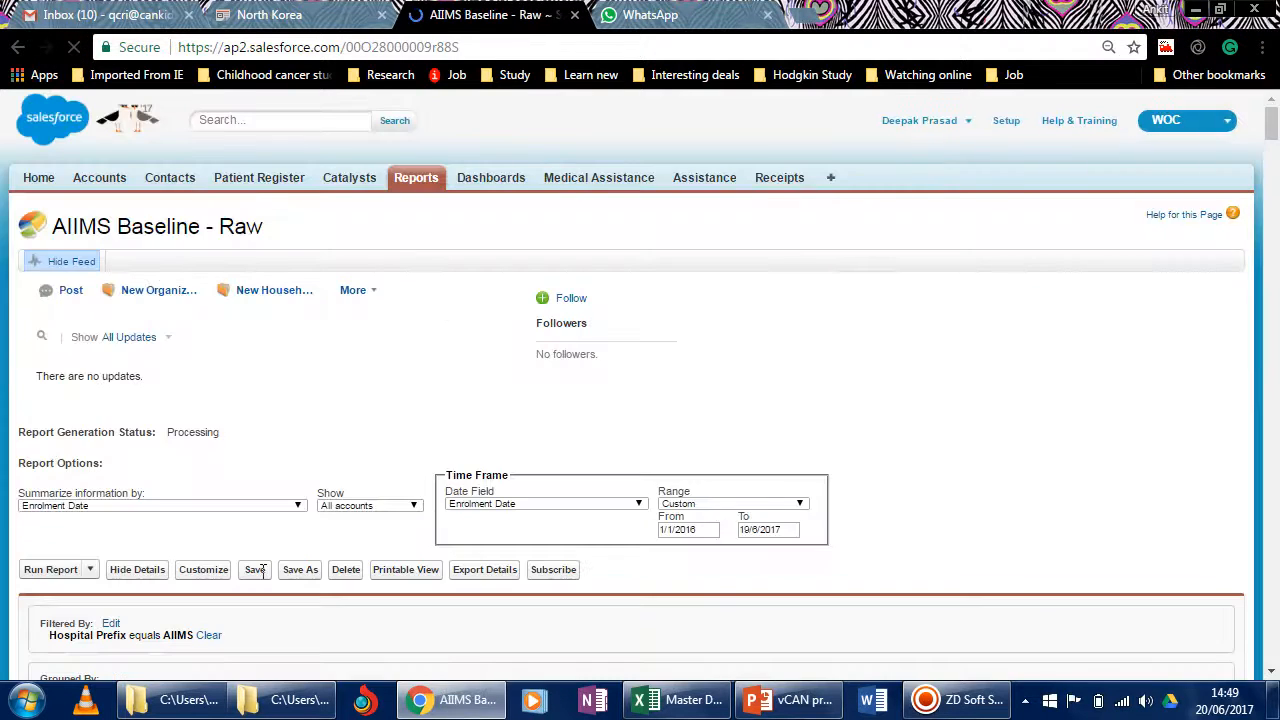
# Summarize the AIIMS Baseline - Raw report by Mailing State/Province and run it.
pyautogui.scroll(-5, 263, 580)
pyautogui.scroll(-7, 258, 580)
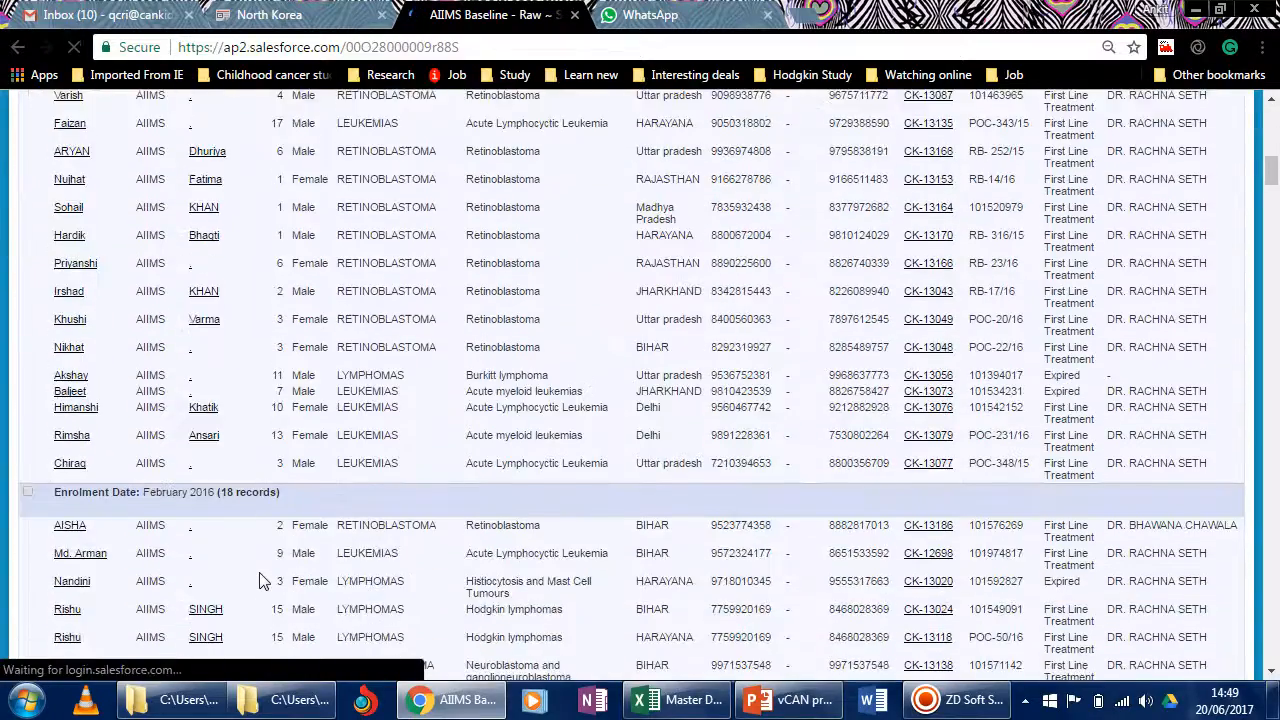
pyautogui.scroll(12, 258, 580)
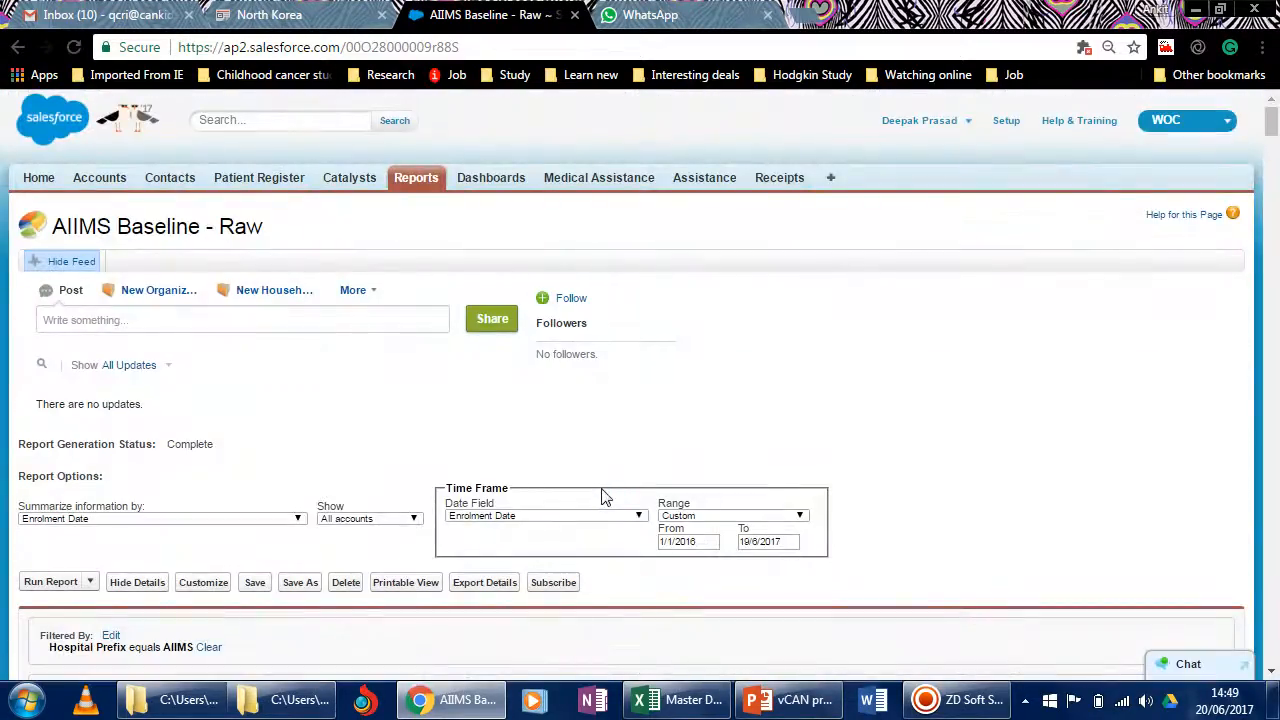
pyautogui.click(177, 518)
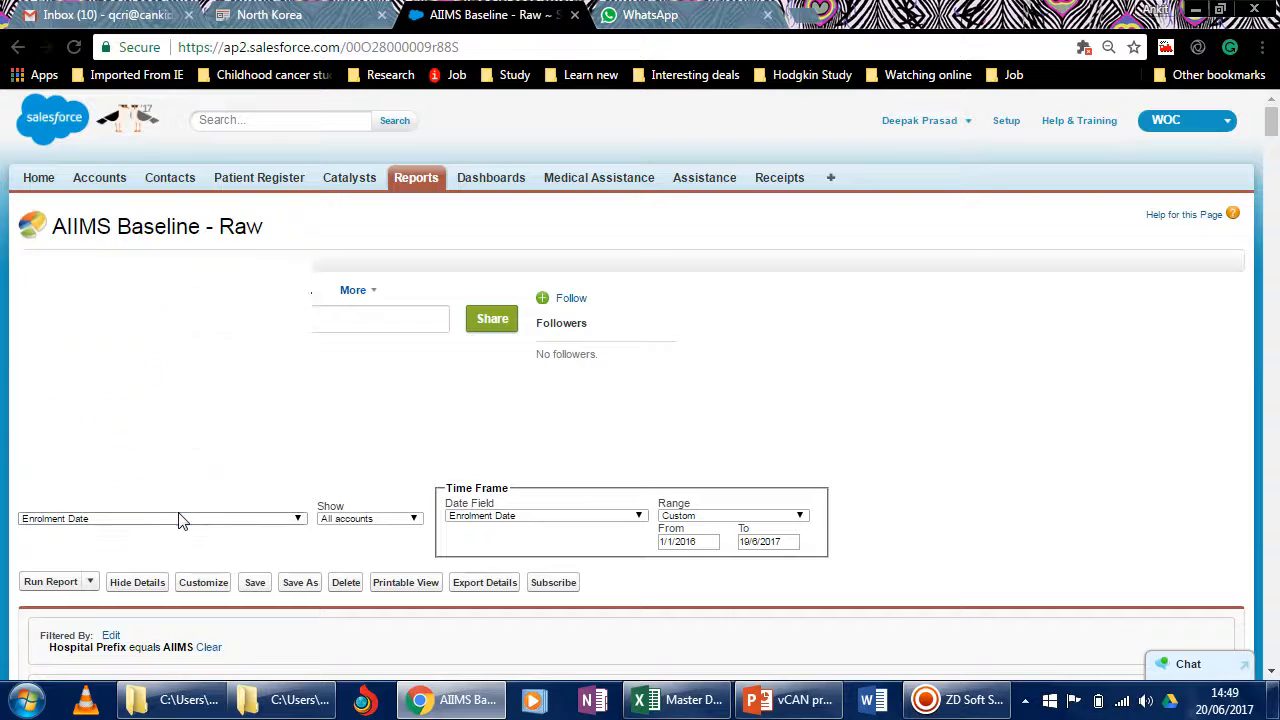
pyautogui.moveTo(302, 470); pyautogui.dragTo(308, 289)
pyautogui.scroll(5, 230, 395)
pyautogui.scroll(-8, 230, 396)
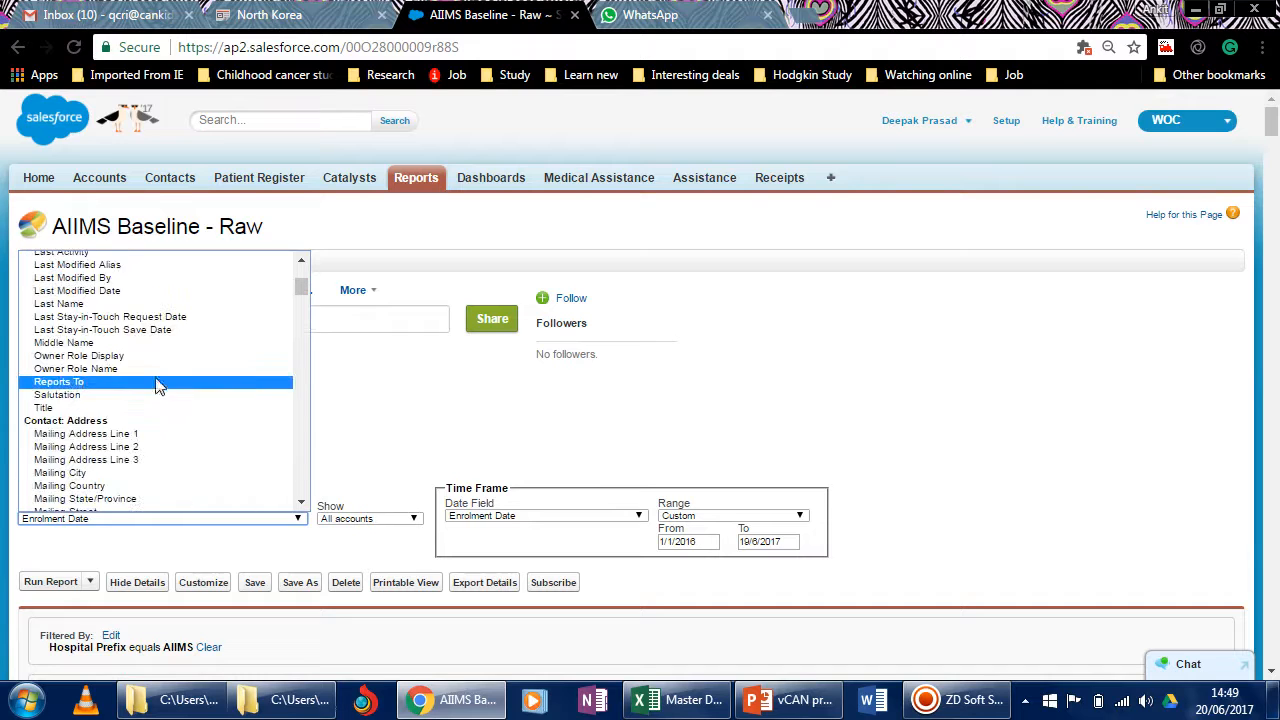
pyautogui.scroll(5, 152, 345)
pyautogui.scroll(-10, 150, 350)
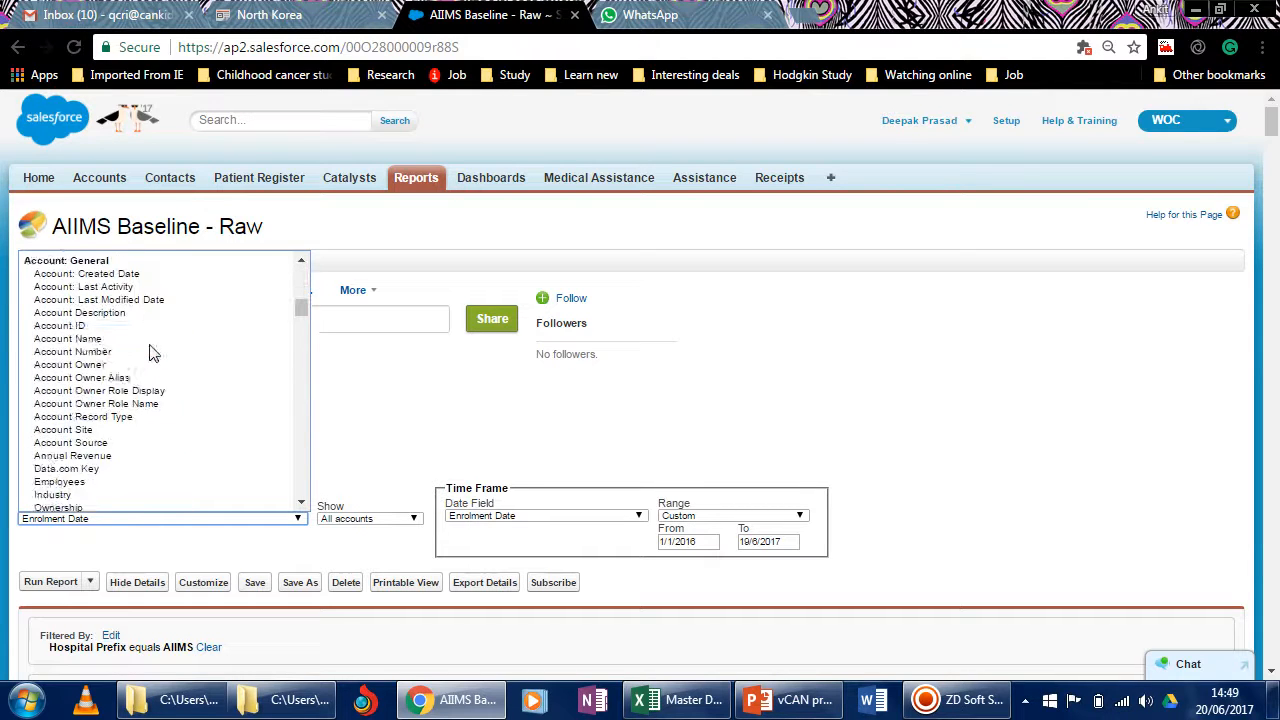
pyautogui.scroll(3, 145, 357)
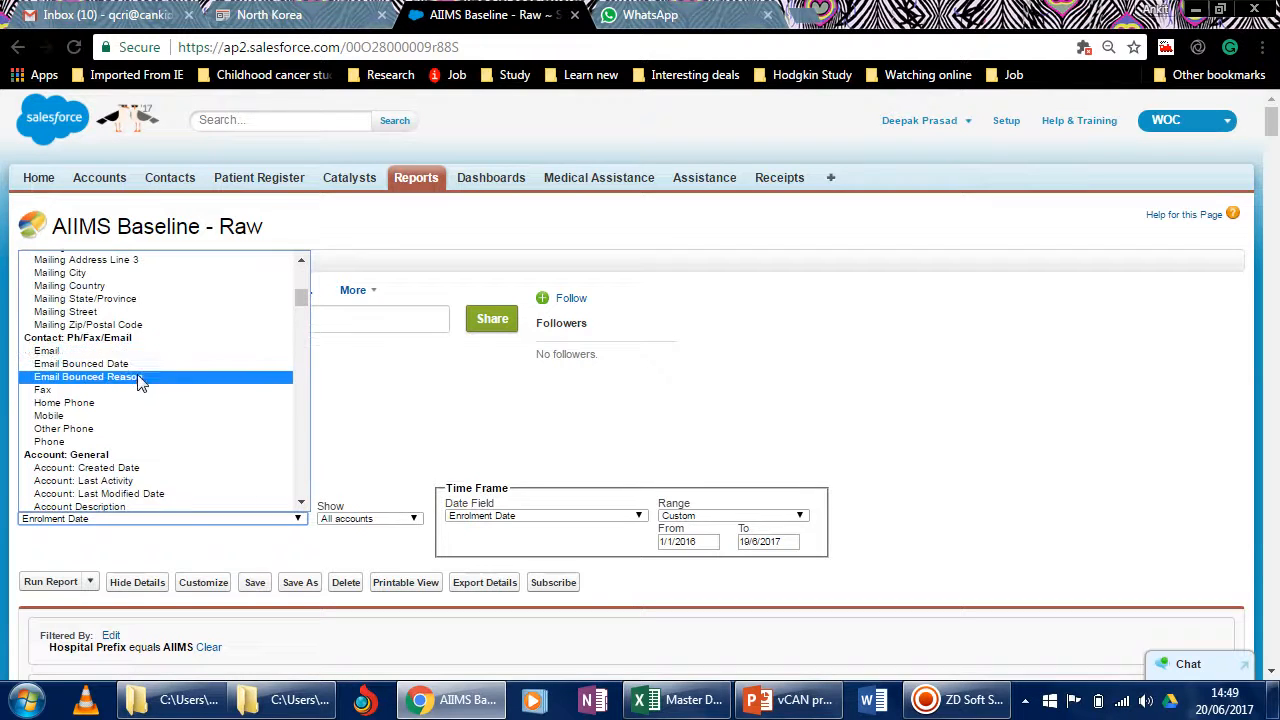
pyautogui.scroll(6, 148, 385)
pyautogui.scroll(1, 145, 385)
pyautogui.scroll(-2, 143, 410)
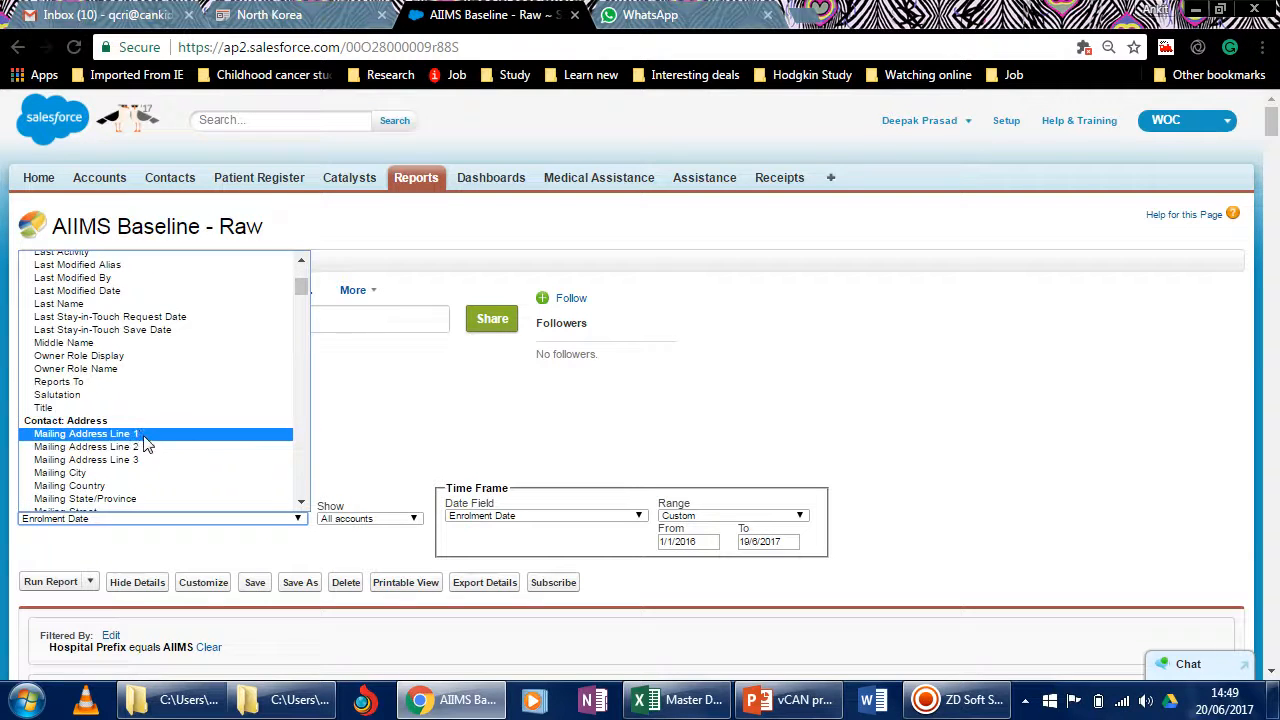
pyautogui.click(112, 503)
pyautogui.click(38, 586)
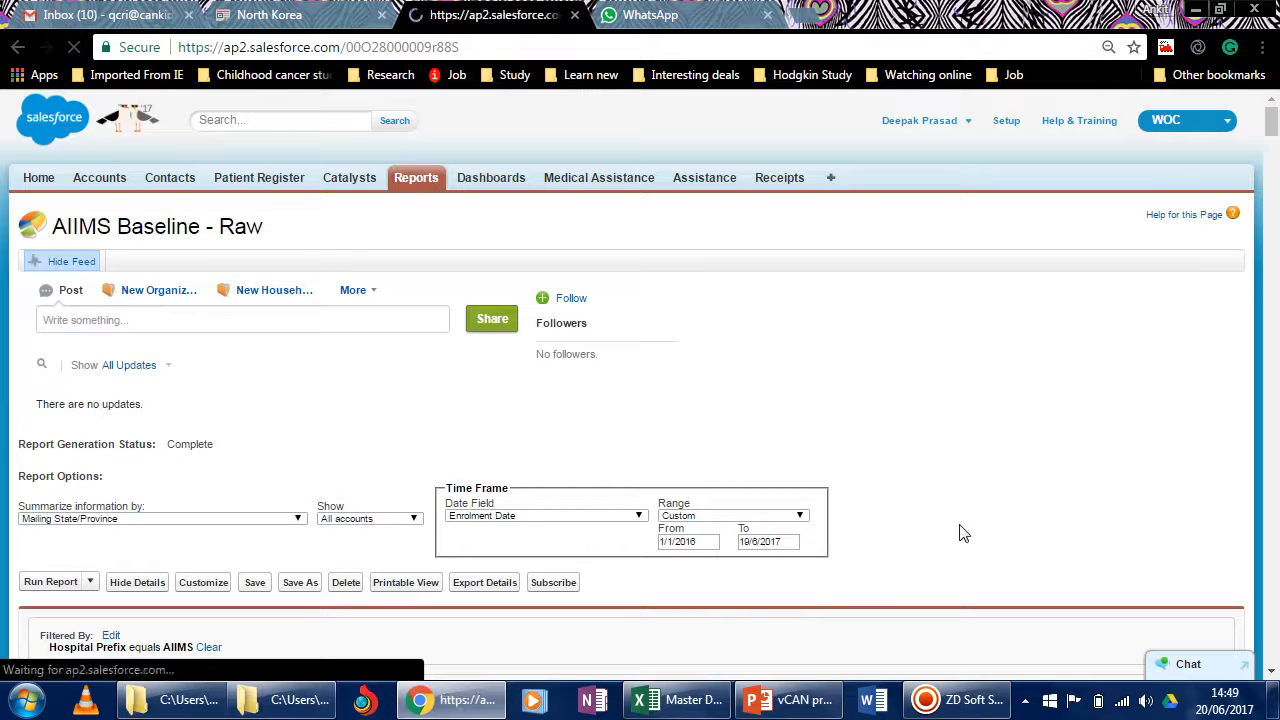
# Hide the individual patient details in the AIIMS report so only the Mailing State/Province groups are listed.
pyautogui.scroll(-5, 403, 520)
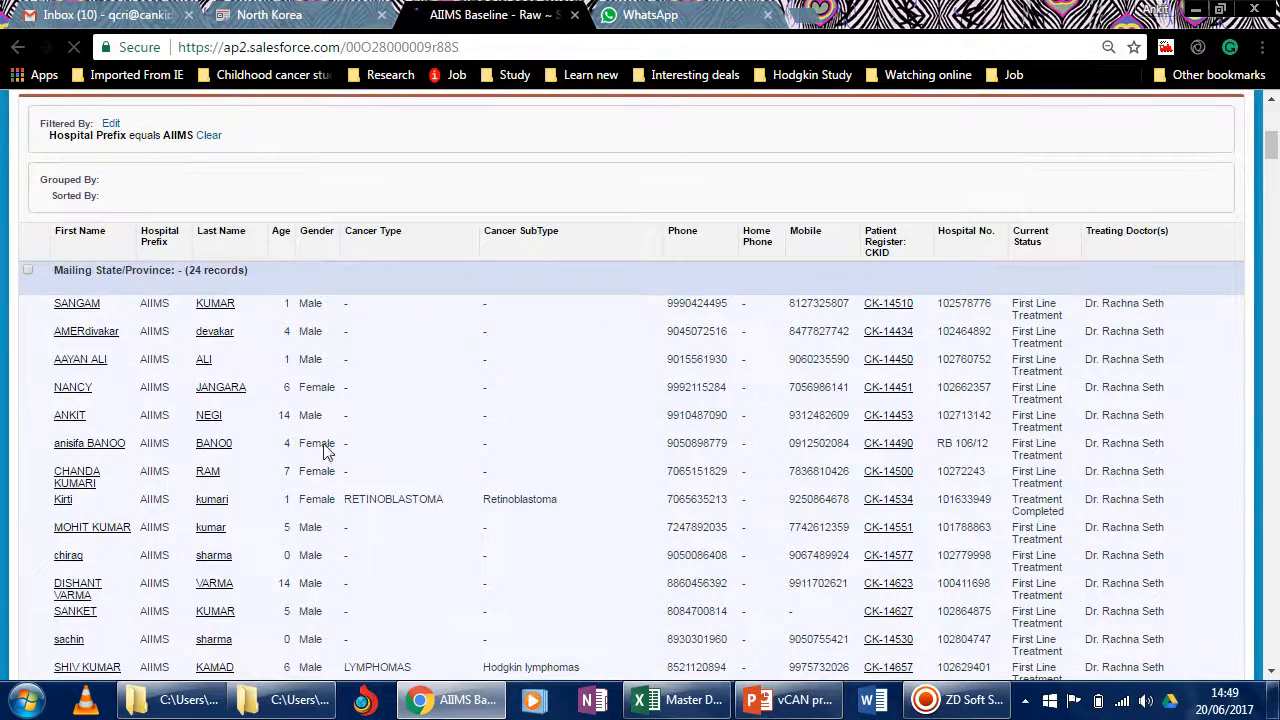
pyautogui.scroll(2, 324, 450)
pyautogui.click(130, 280)
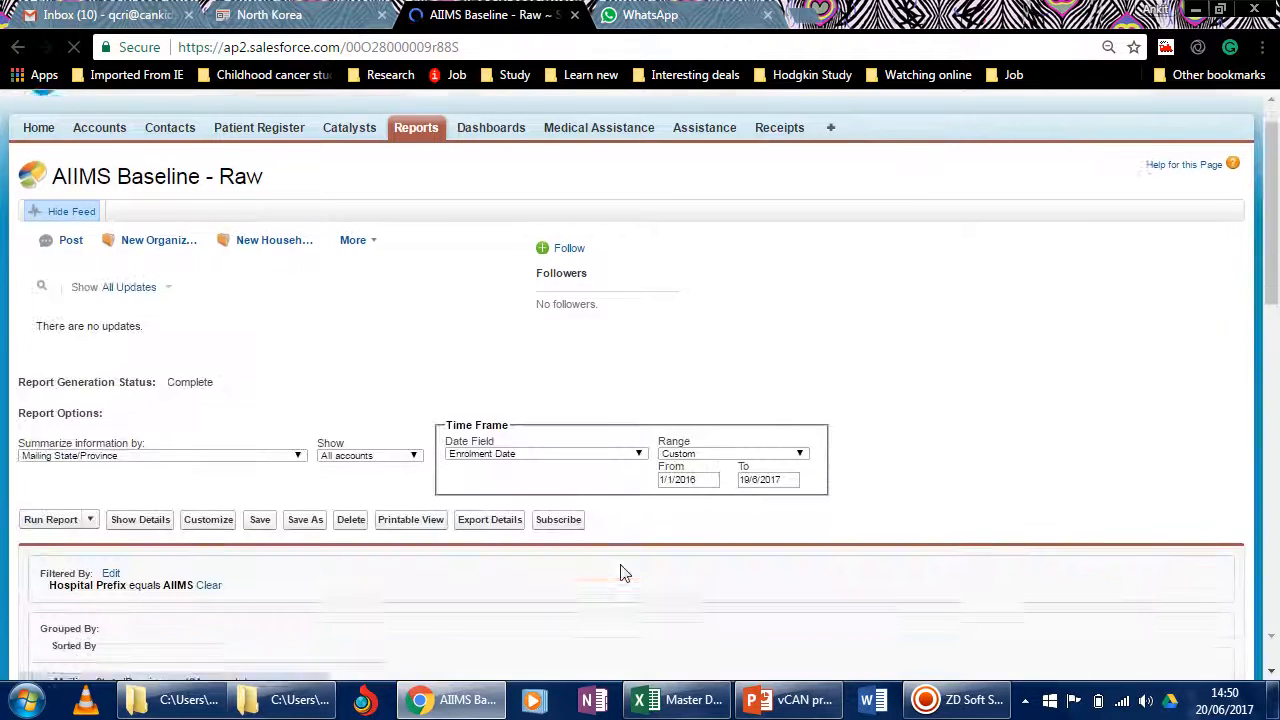
# Examine the record counts per Mailing State/Province and the grand total in the AIIMS summary.
pyautogui.scroll(-7, 620, 573)
pyautogui.scroll(-5, 620, 573)
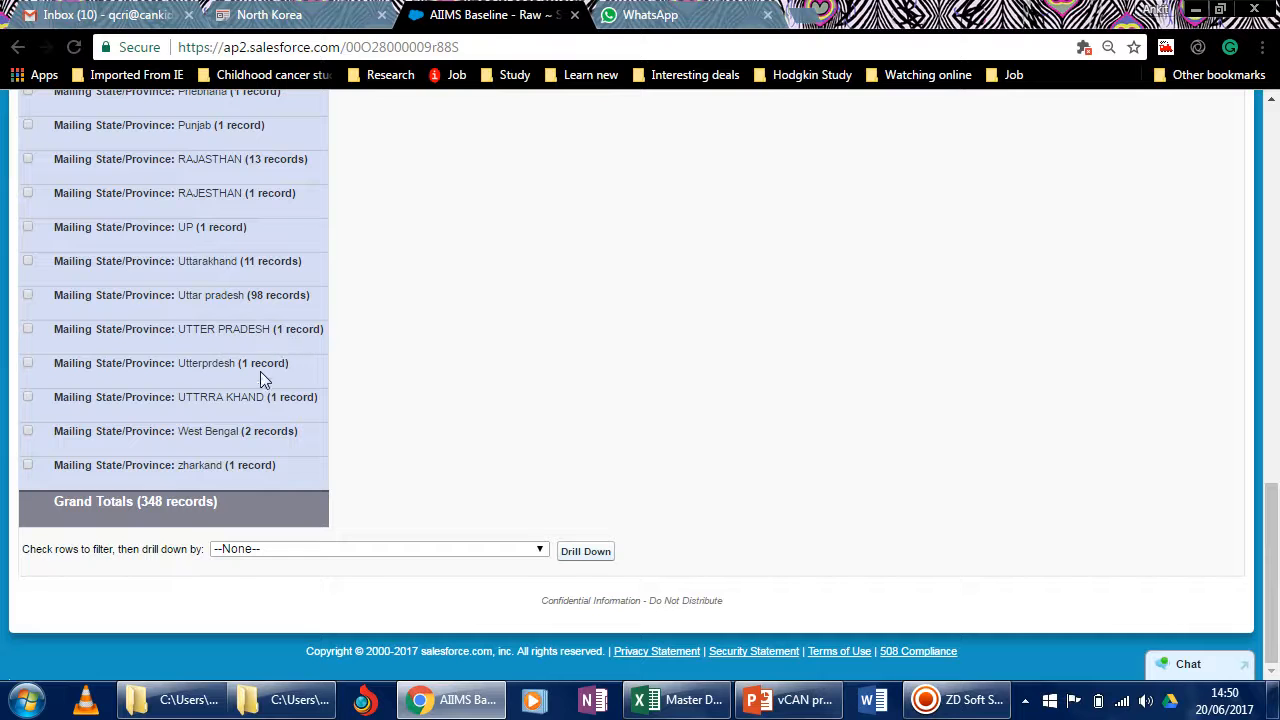
pyautogui.scroll(7, 366, 494)
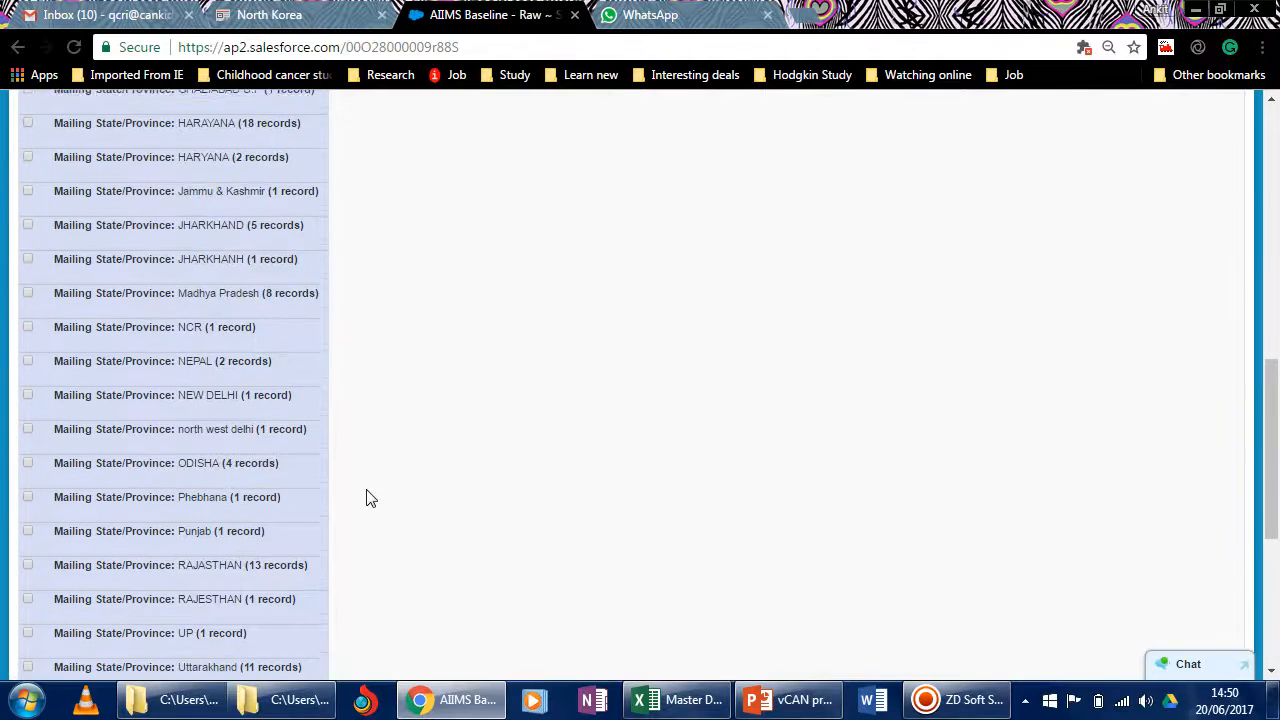
pyautogui.scroll(-5, 366, 498)
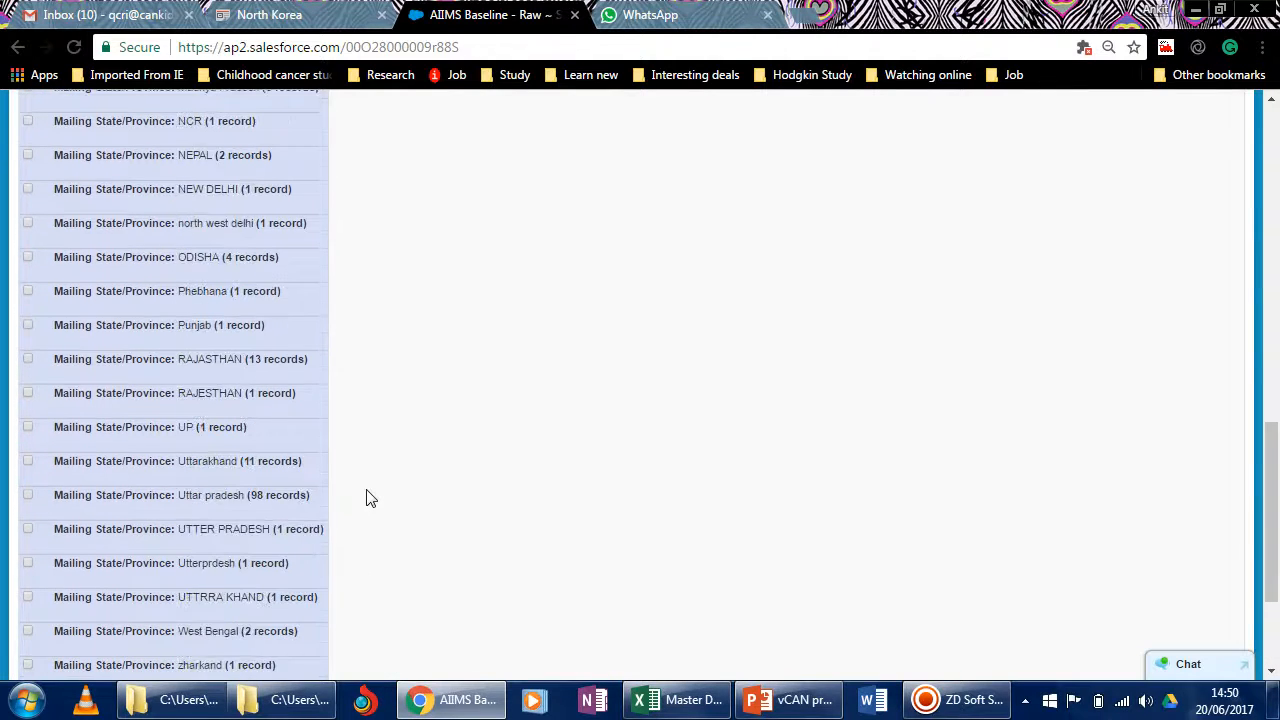
pyautogui.scroll(-2, 366, 498)
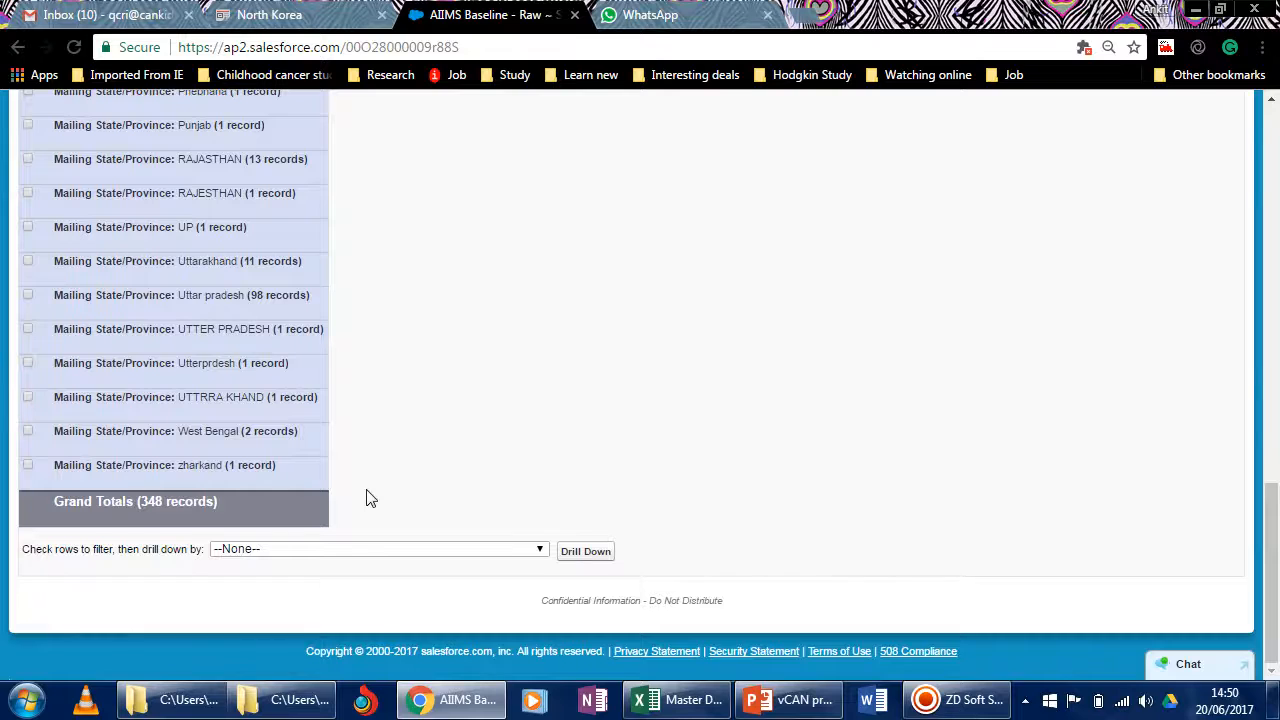
pyautogui.scroll(8, 366, 498)
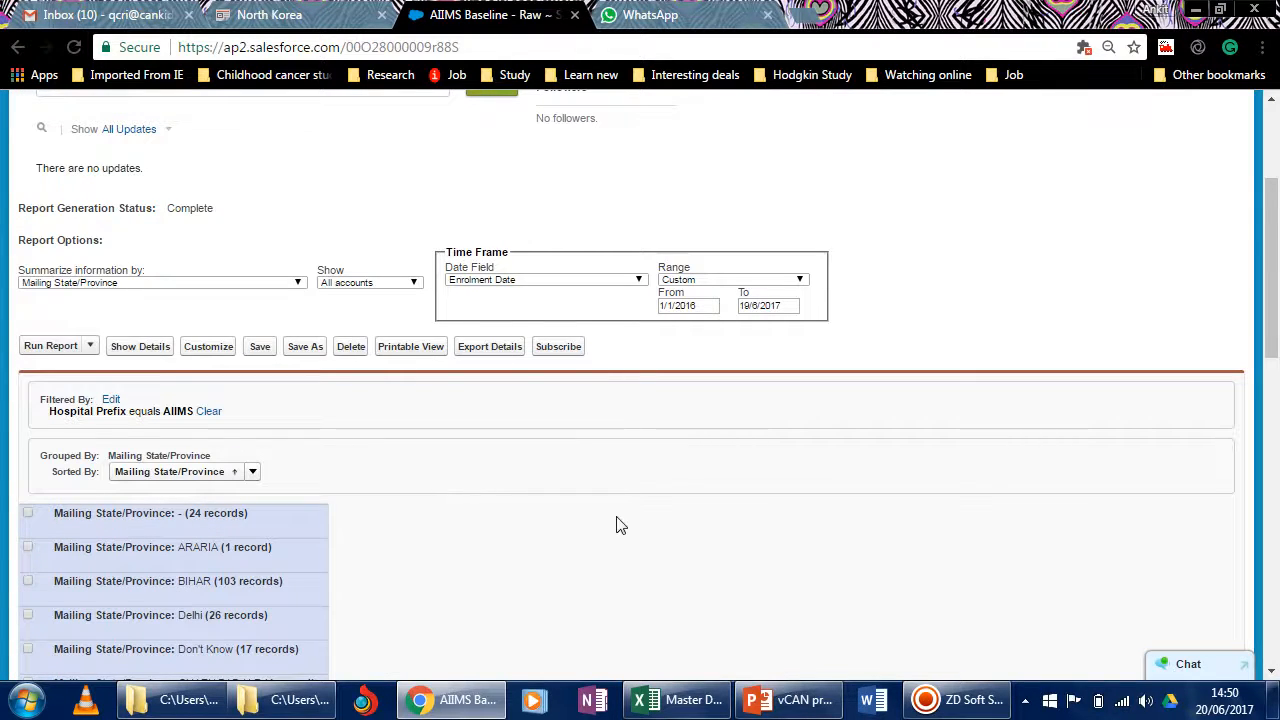
pyautogui.scroll(-6, 589, 523)
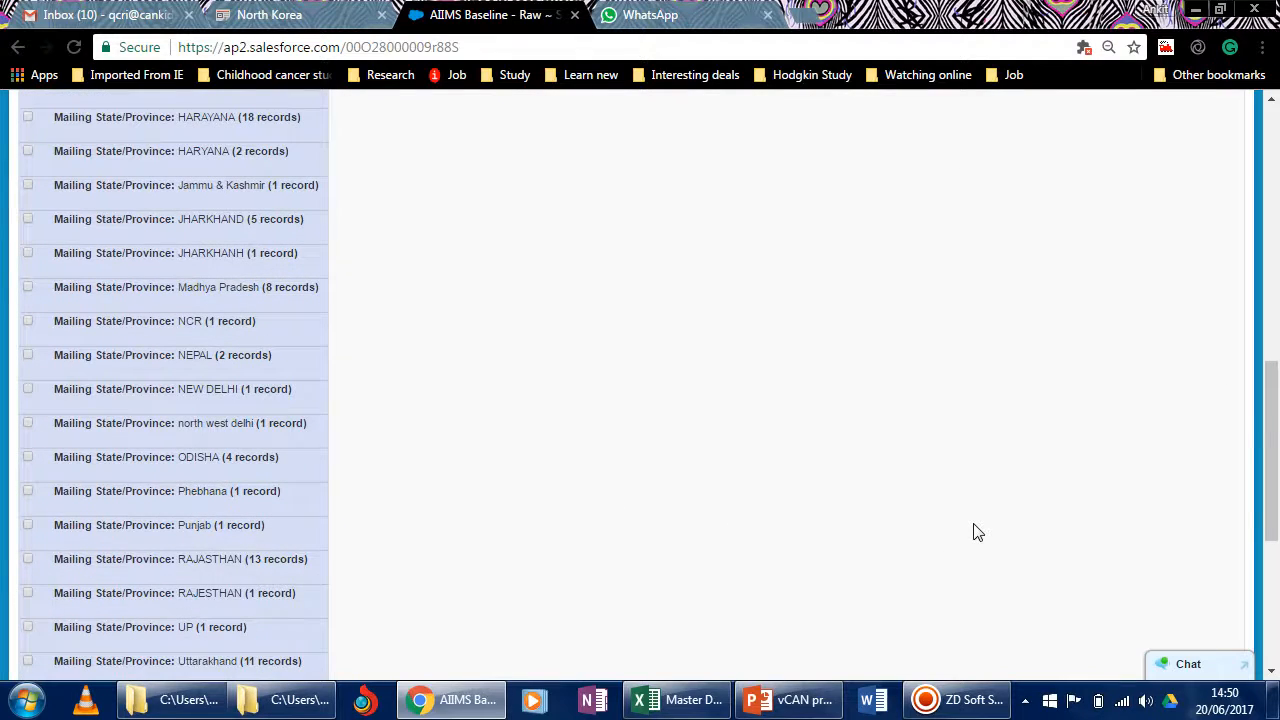
pyautogui.scroll(-3, 978, 532)
pyautogui.scroll(3, 978, 532)
pyautogui.scroll(-4, 978, 532)
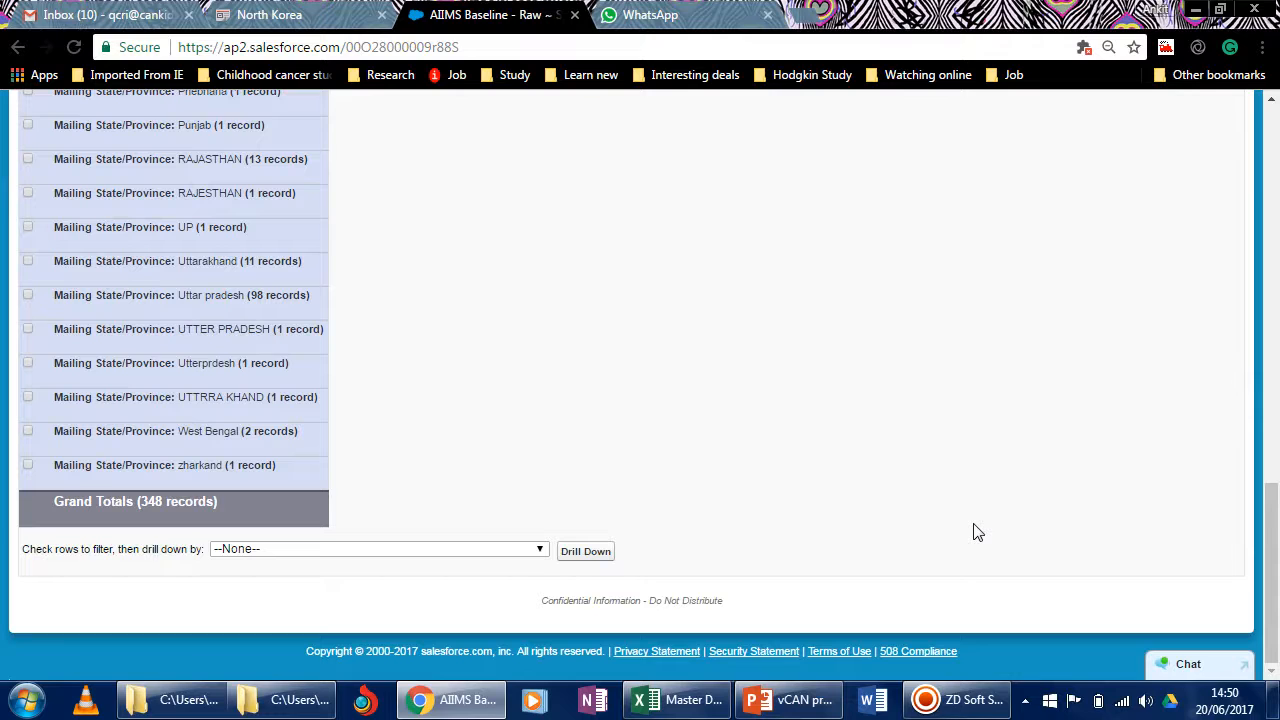
pyautogui.scroll(13, 783, 523)
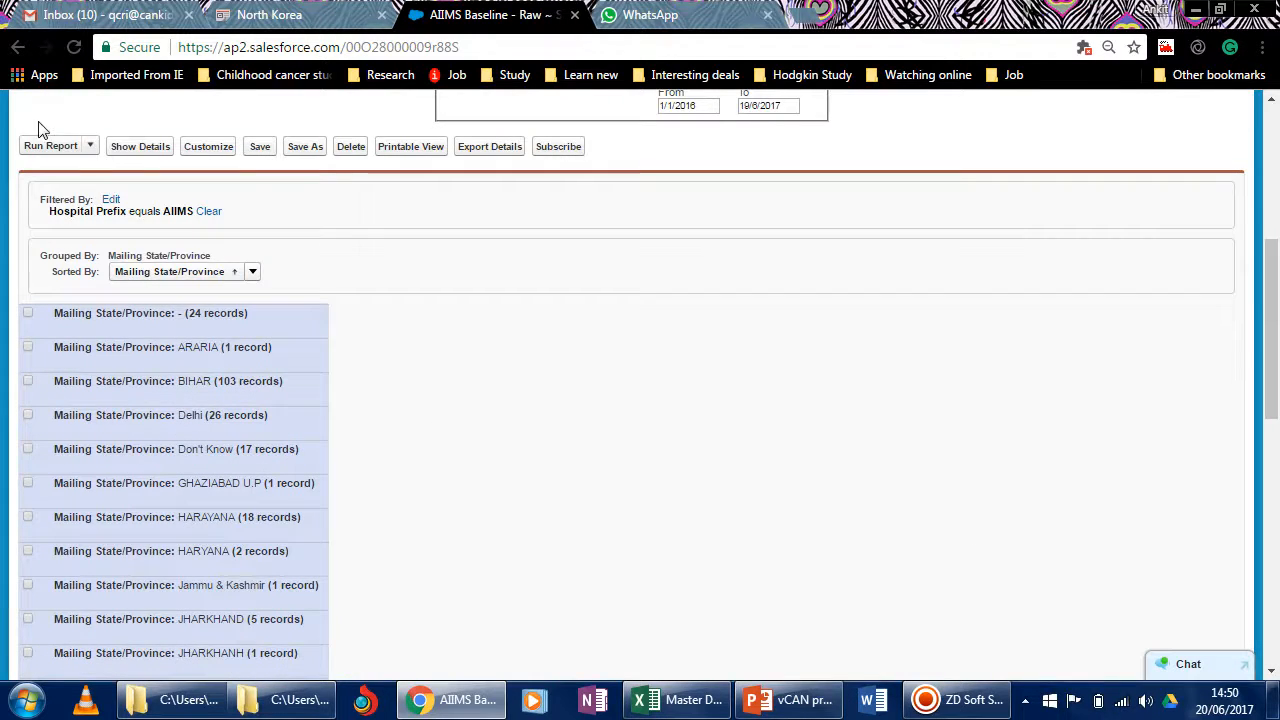
pyautogui.scroll(4, 734, 374)
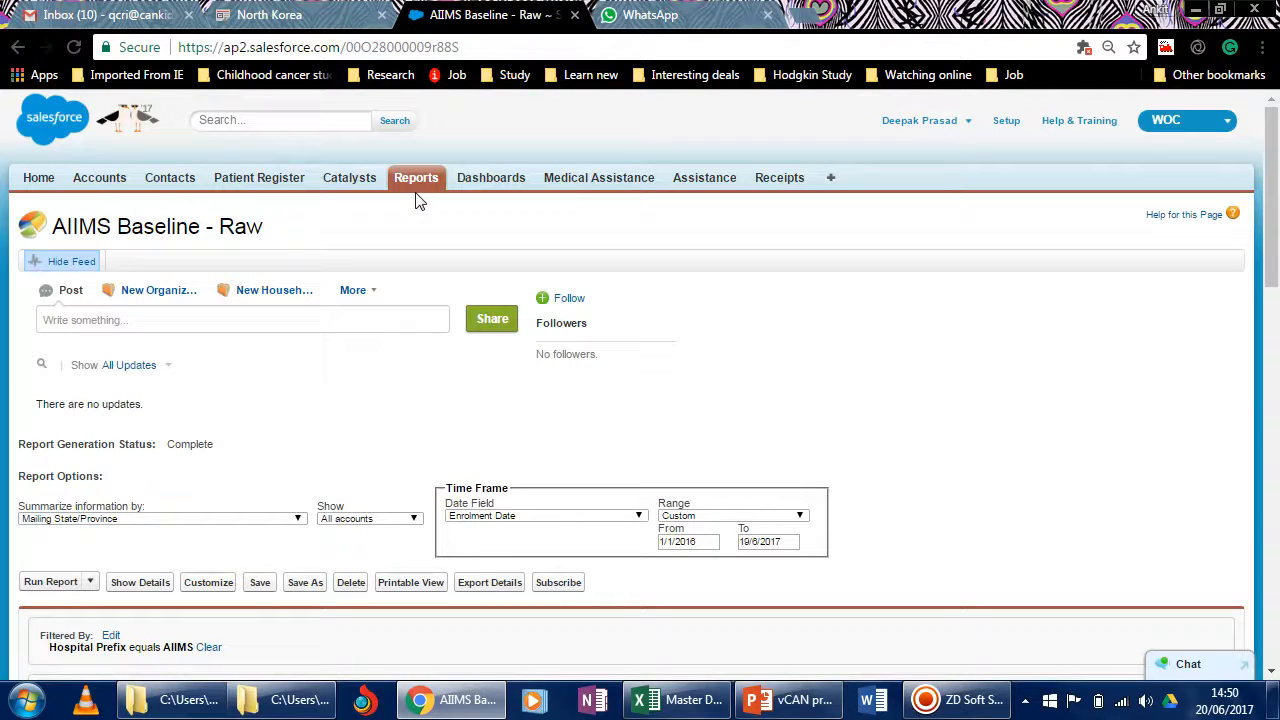
pyautogui.click(222, 120)
pyautogui.moveTo(818, 708)
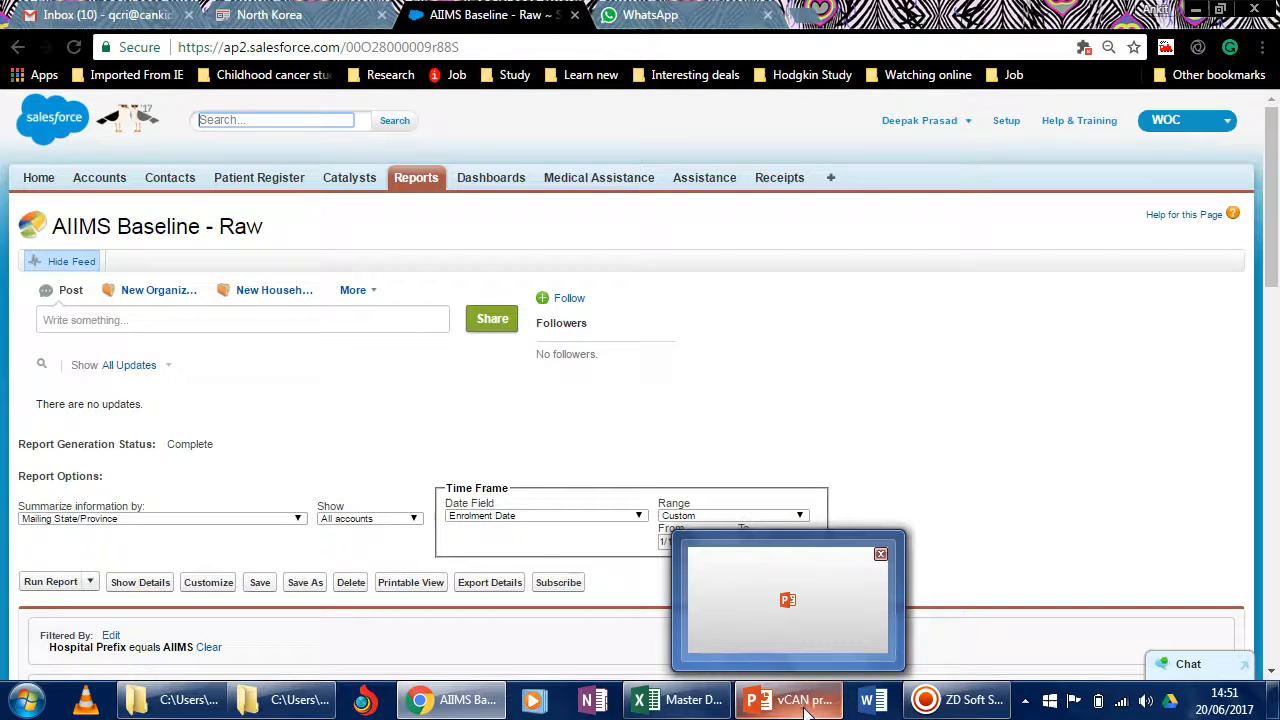
pyautogui.click(958, 700)
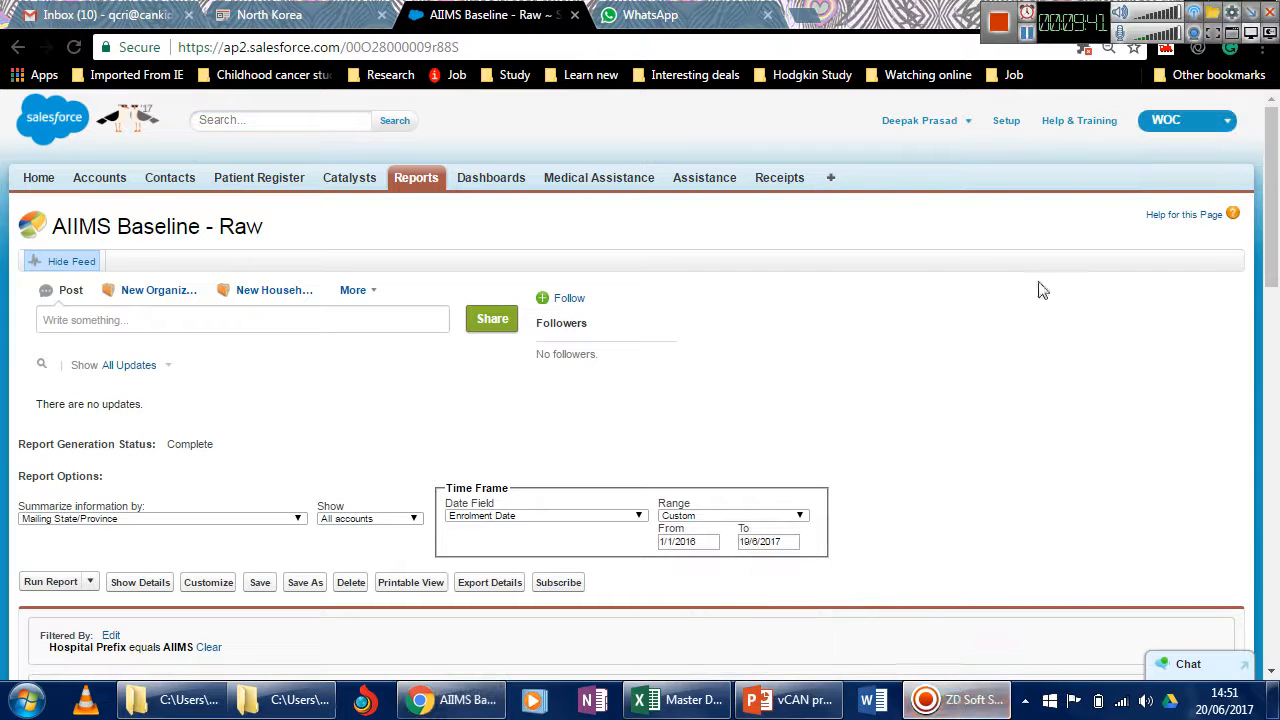